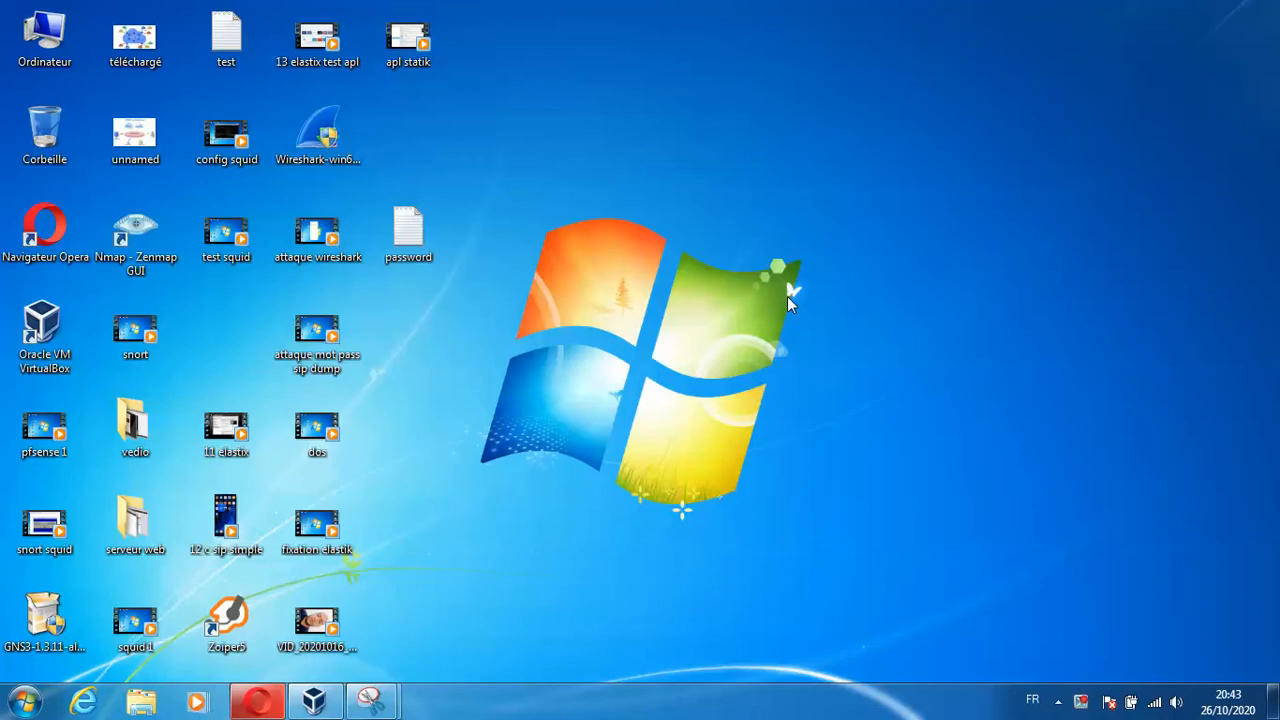
- Open the GNS3/gns3-gui releases page on GitHub in Opera and expand the assets of Version 1.3.11
left_click(240, 703)
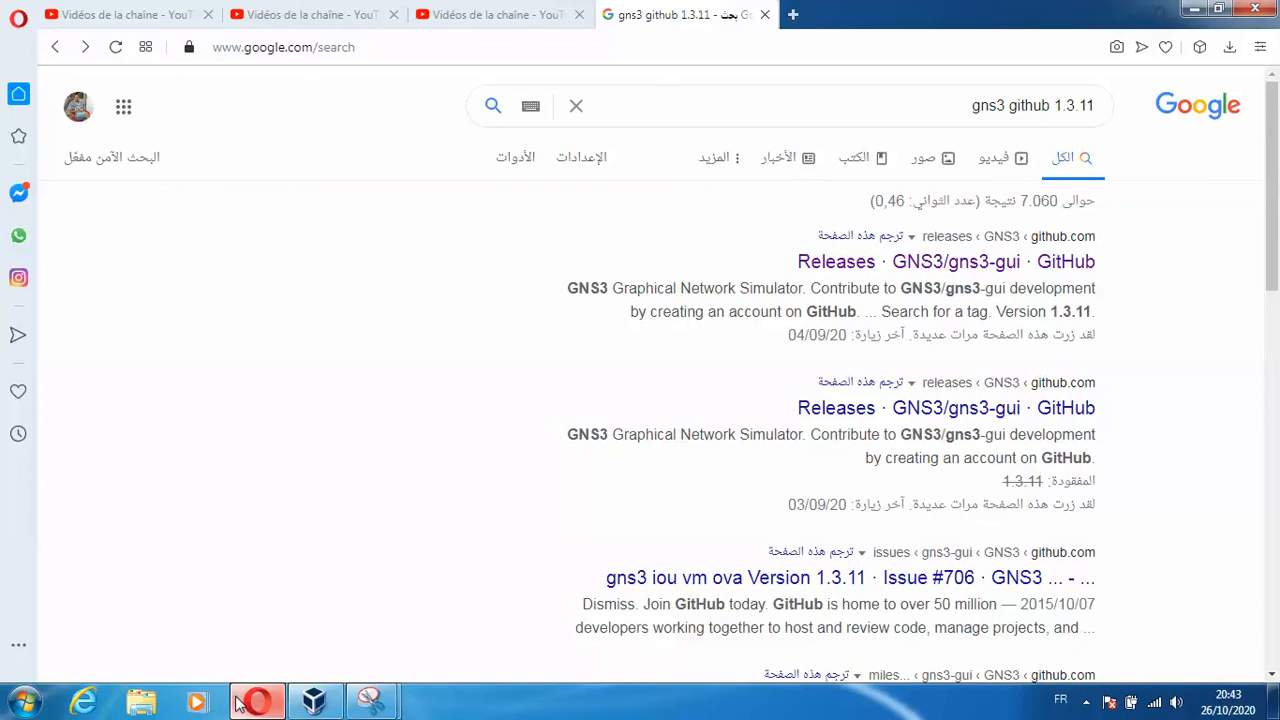
left_click(928, 272)
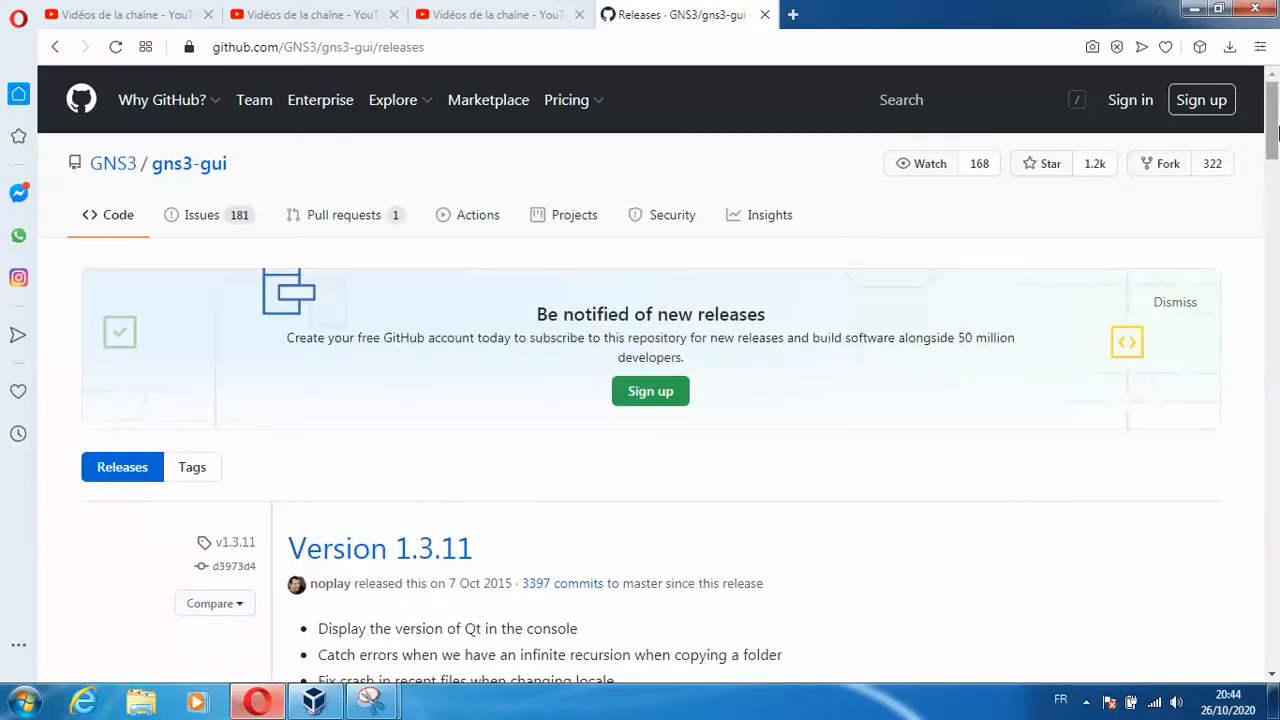
left_click_drag(1274, 126, 1270, 198)
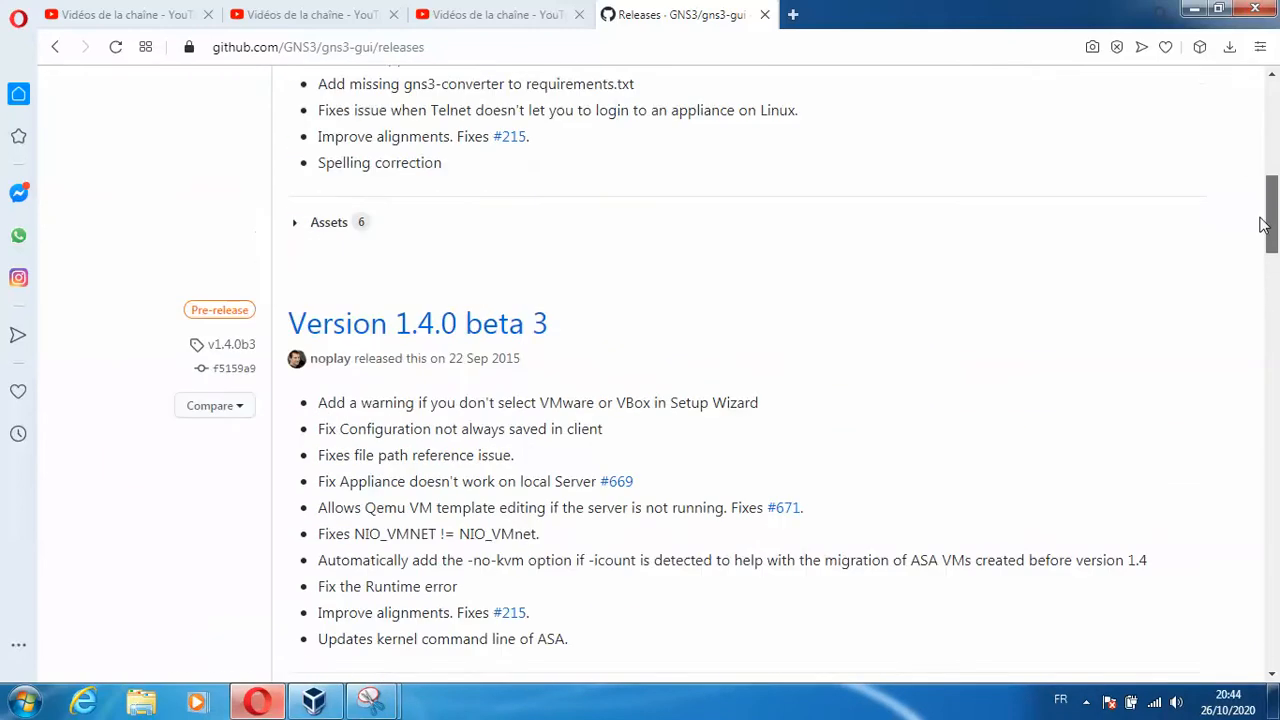
left_click(332, 250)
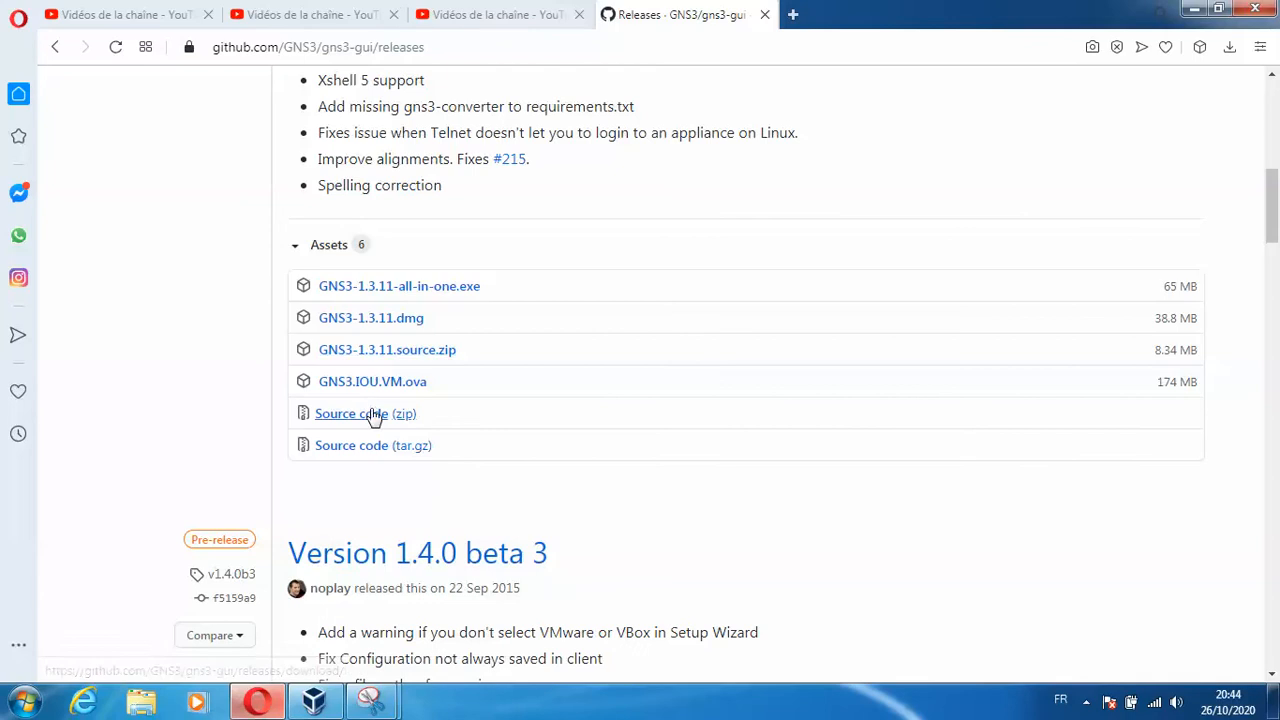
left_click(426, 296)
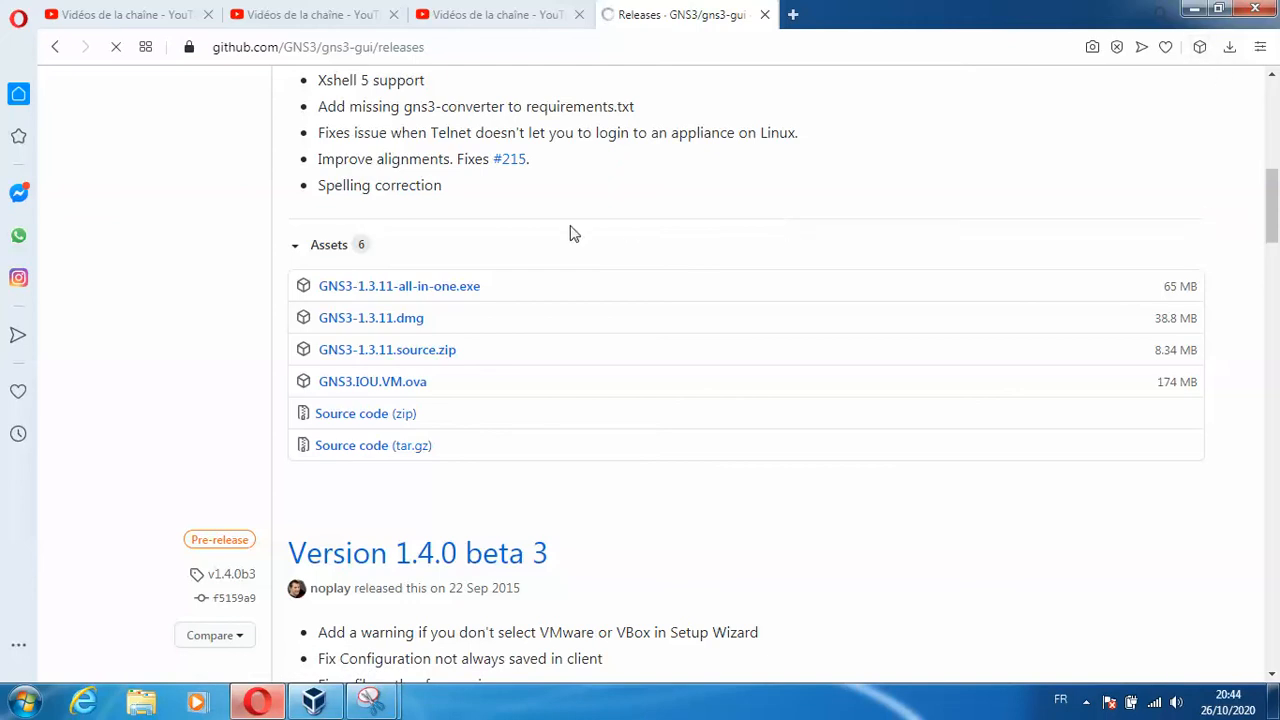
left_click(451, 289)
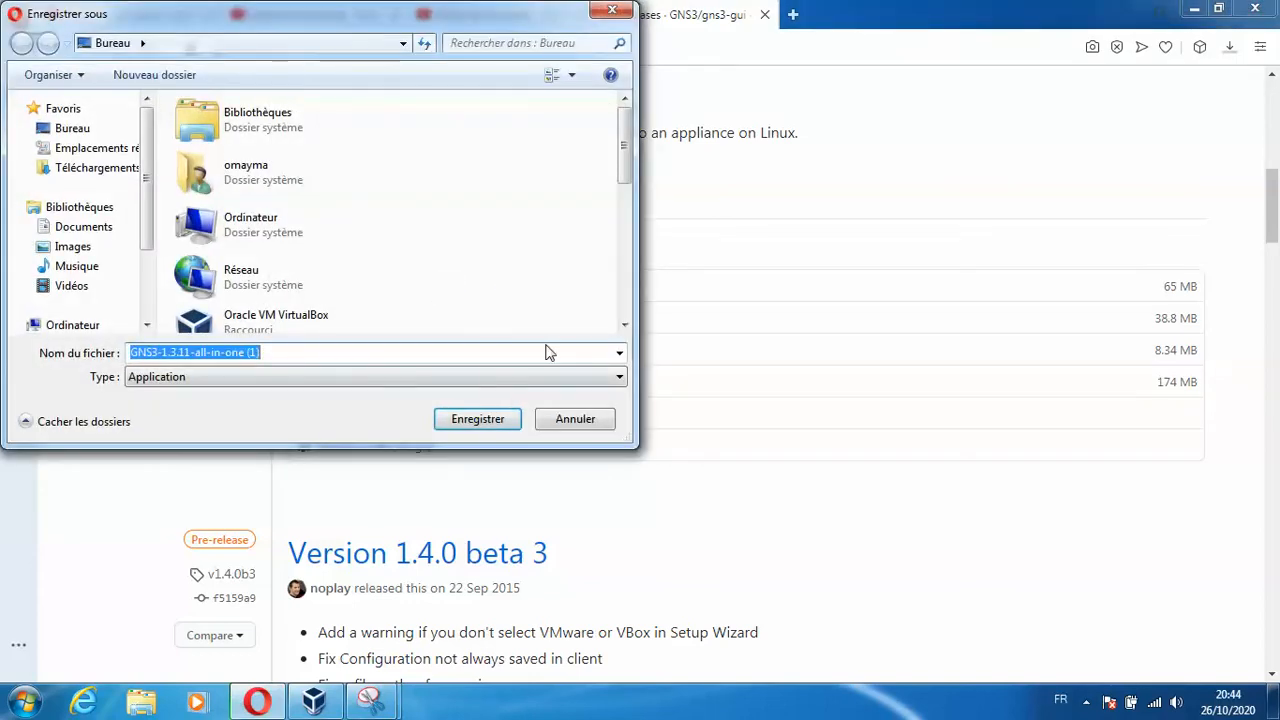
left_click(578, 424)
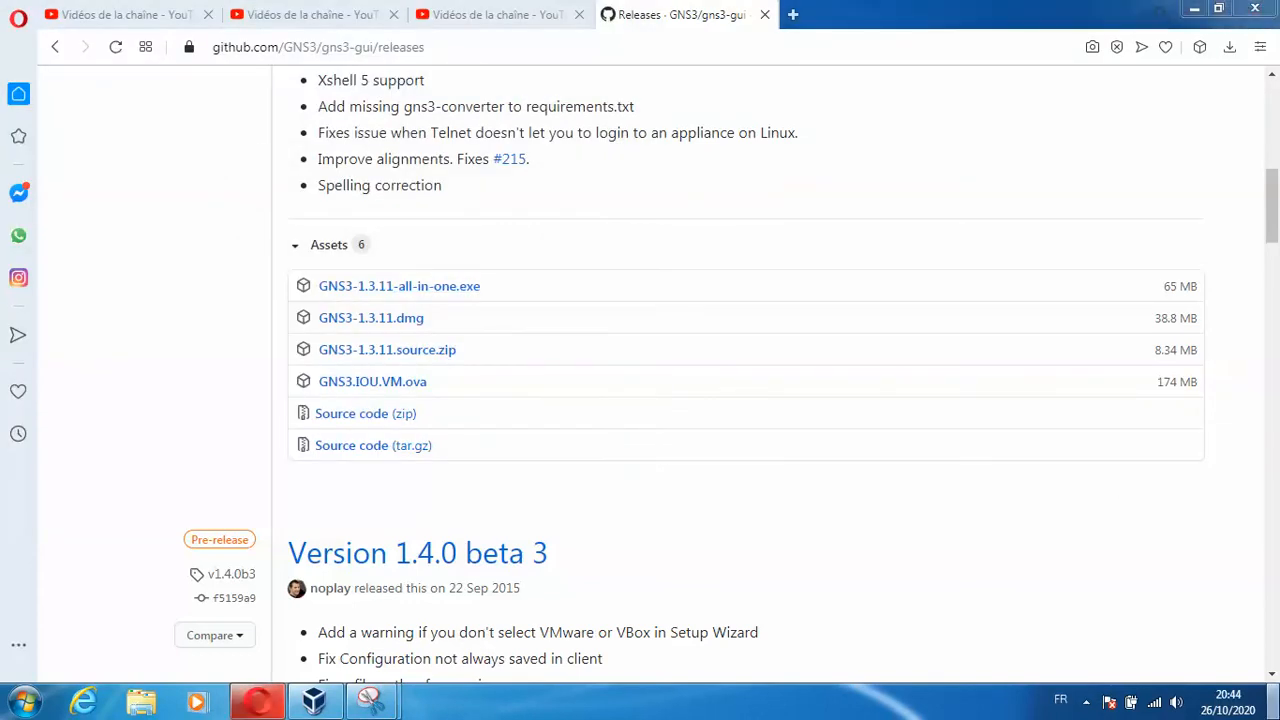
- Run the GNS3-1.3.11-all-in-one installer from the desktop and proceed to component selection, keeping GNS3 as the Start Menu folder
left_click(1274, 701)
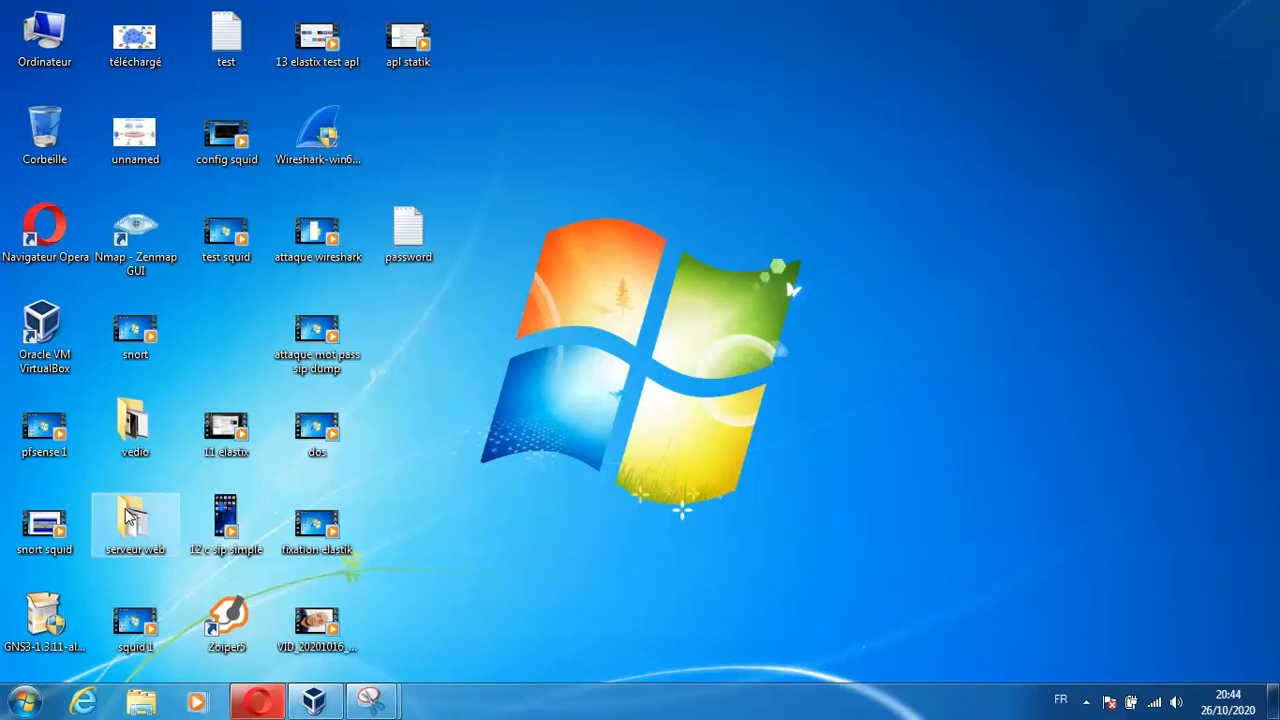
left_click(42, 622)
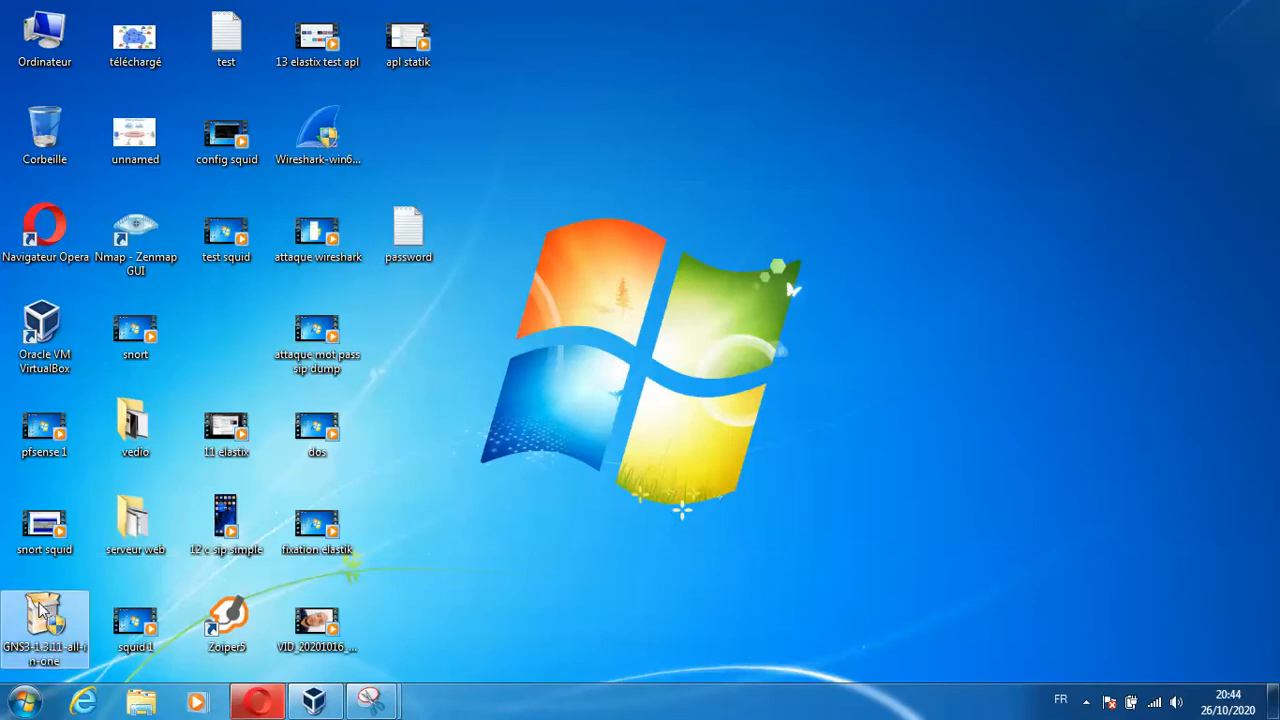
left_click(822, 483)
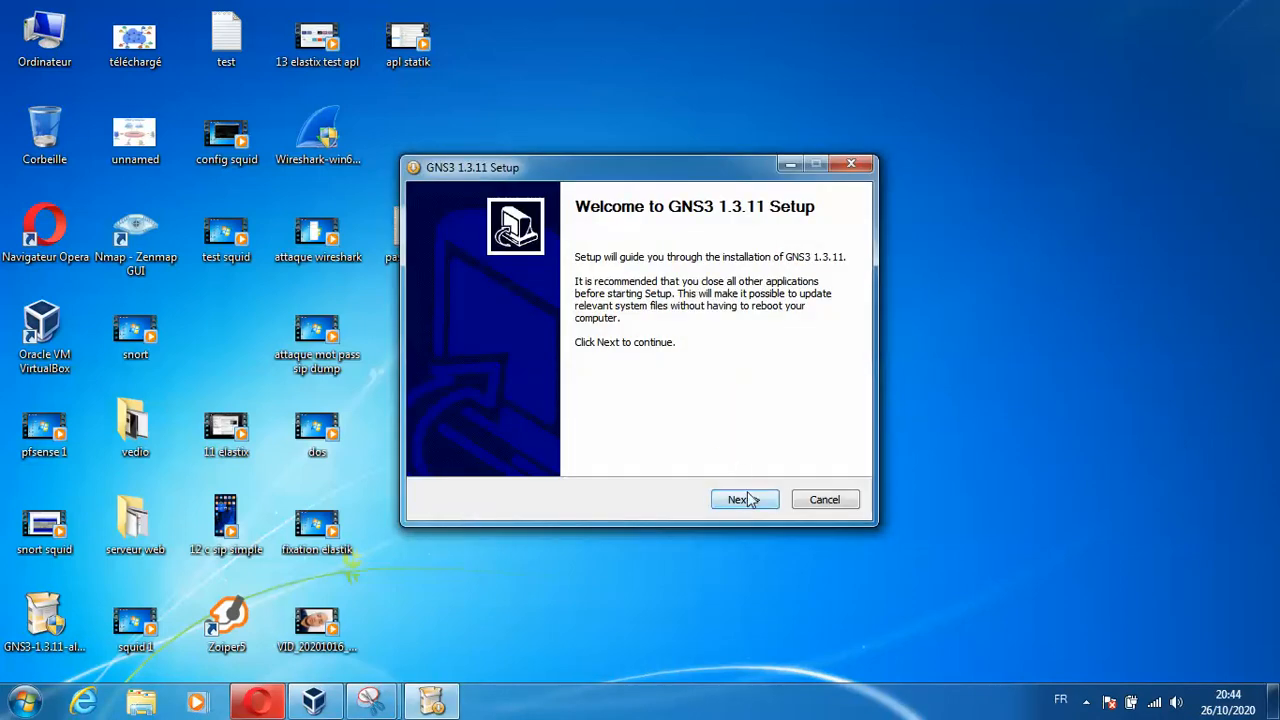
left_click(745, 499)
left_click(745, 499)
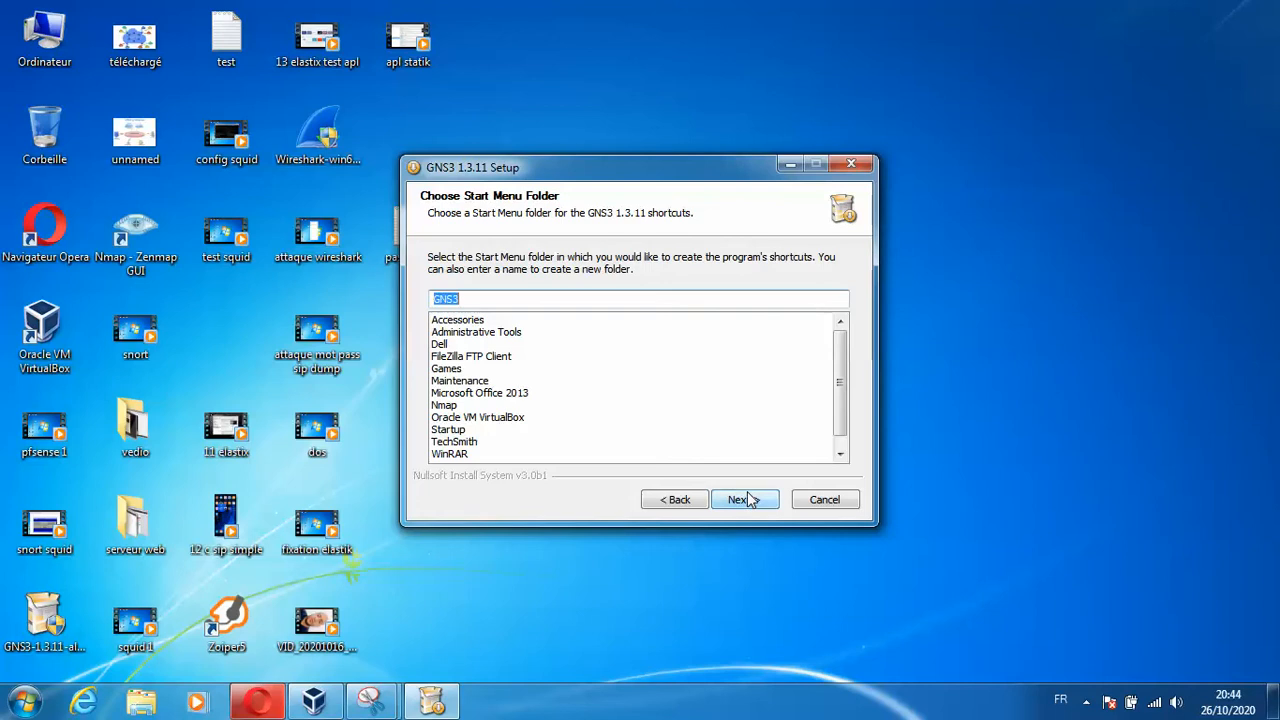
left_click(747, 493)
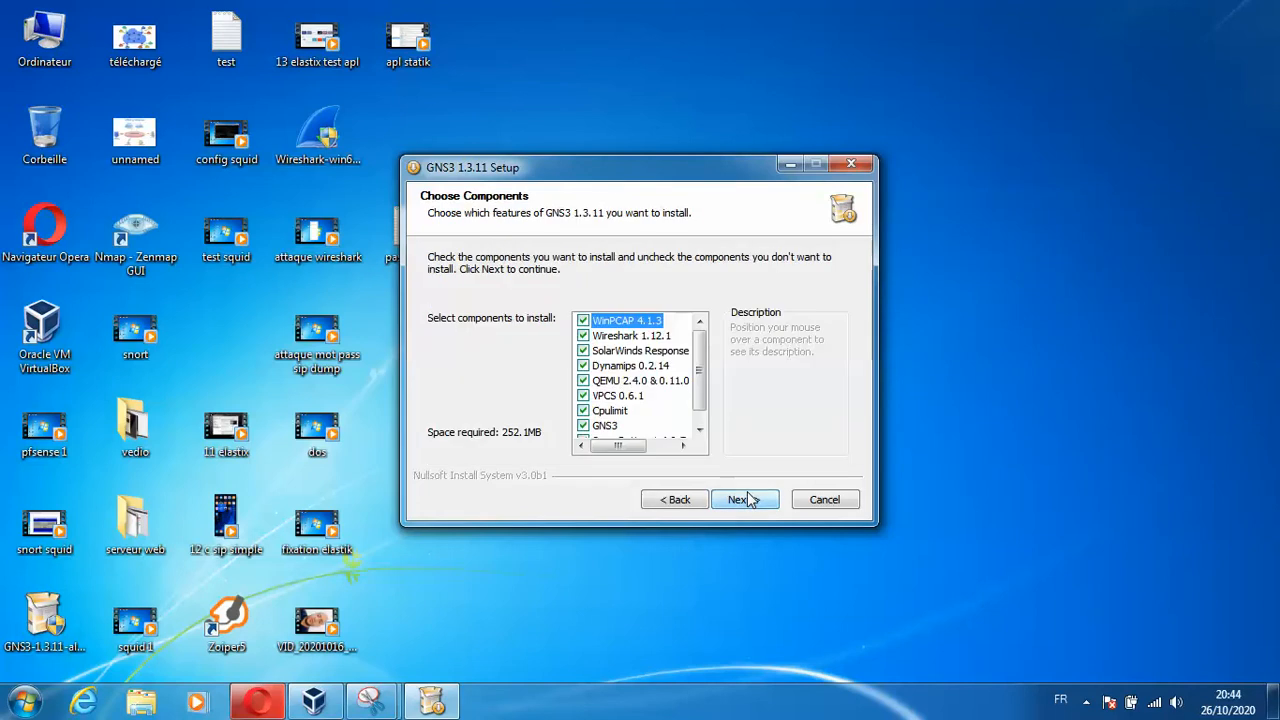
- Exclude Wireshark 1.12.1 and SolarWinds Response from the components and start the installation in C:\Program Files\GNS3
left_click(584, 336)
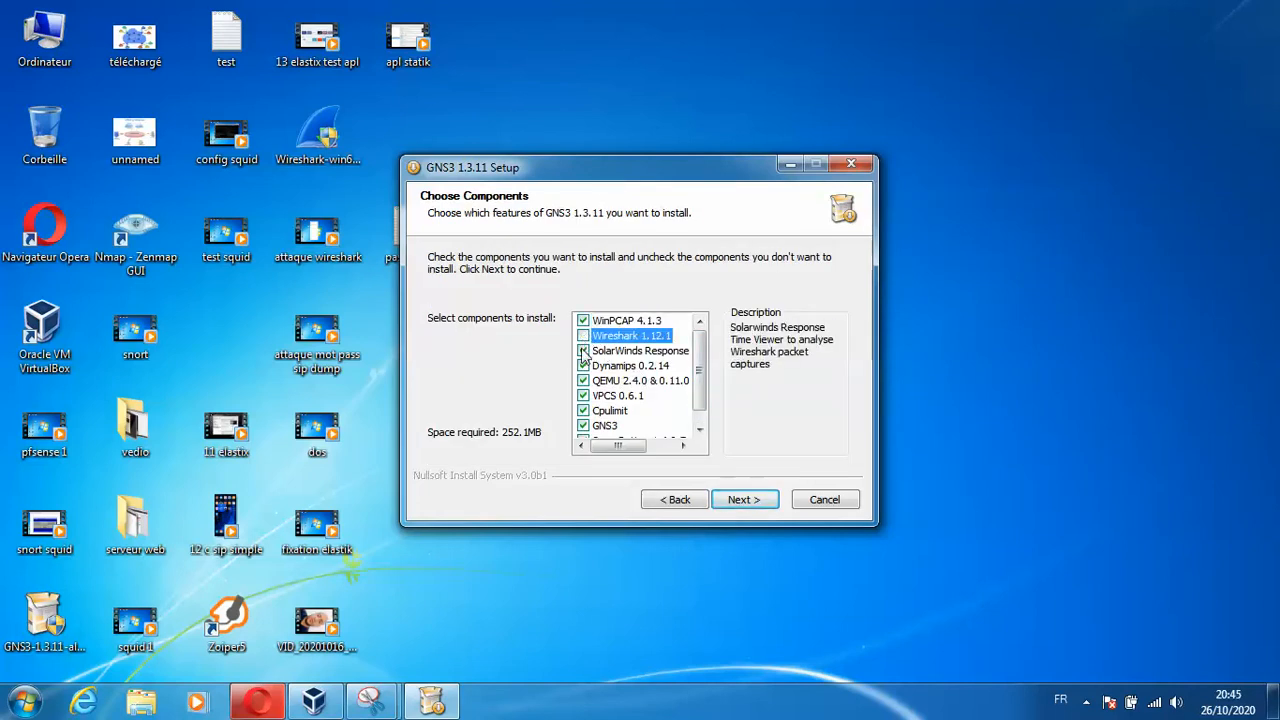
left_click(583, 351)
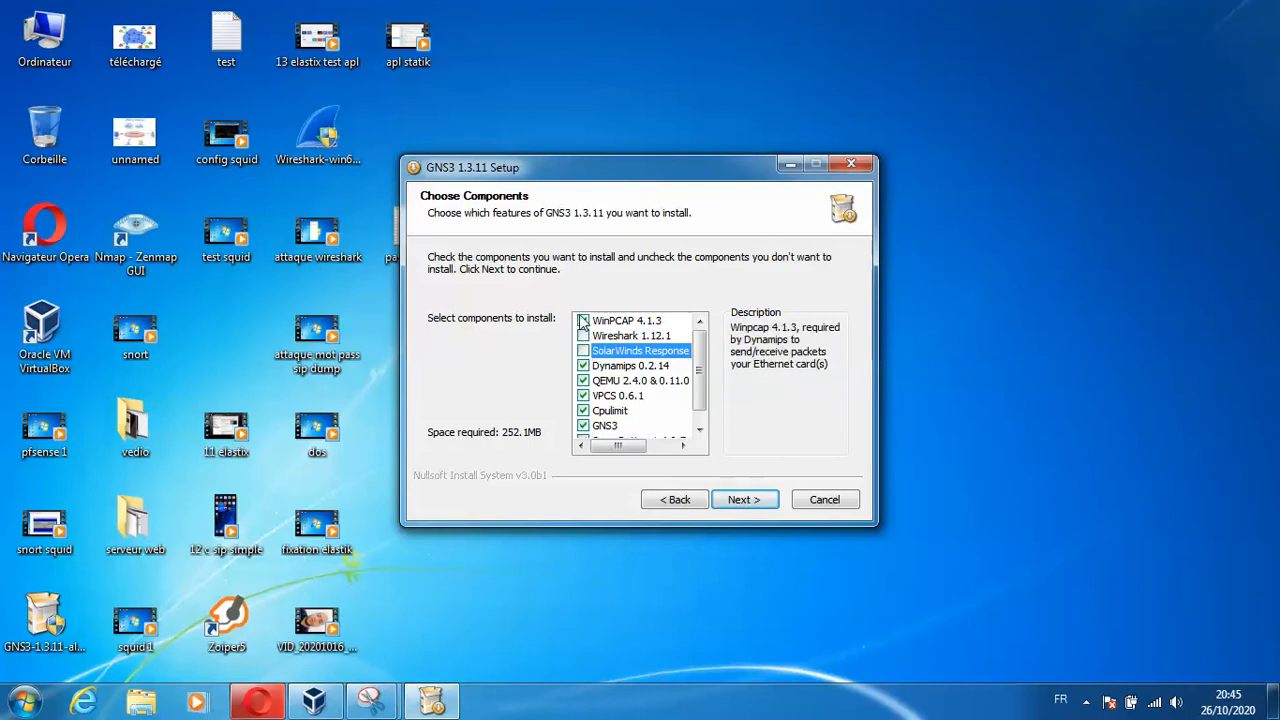
left_click(699, 429)
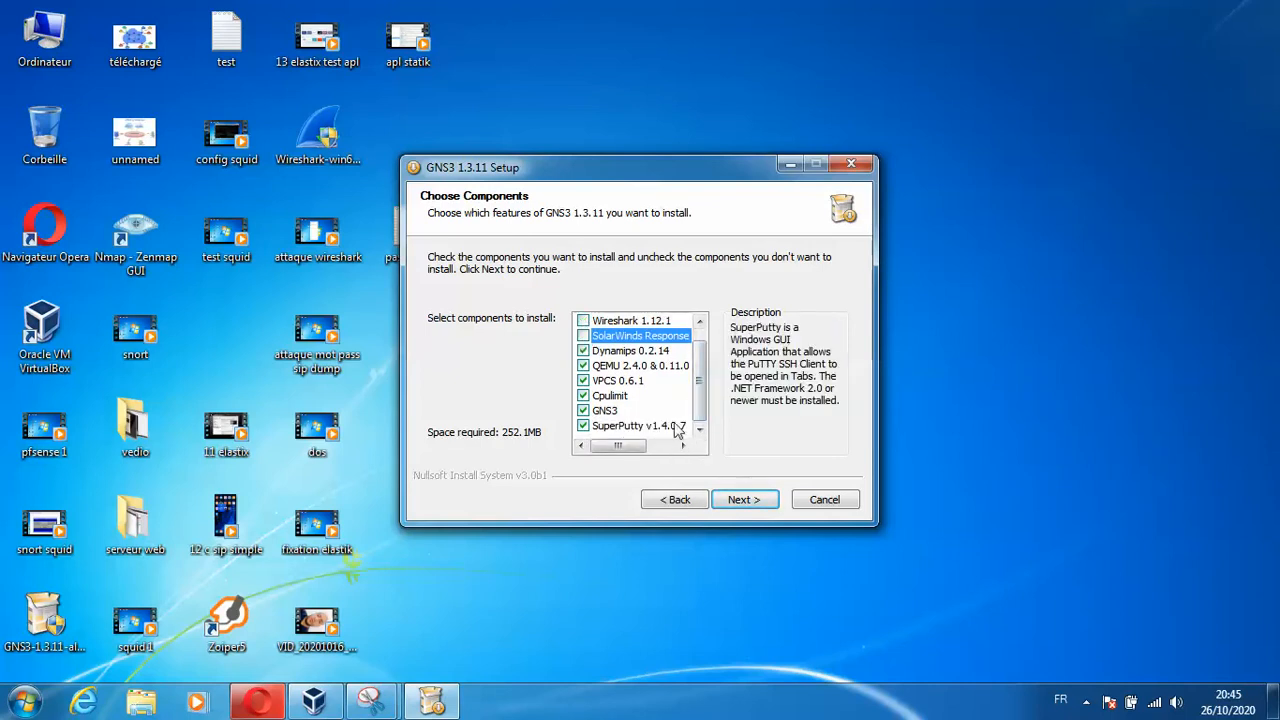
left_click(763, 508)
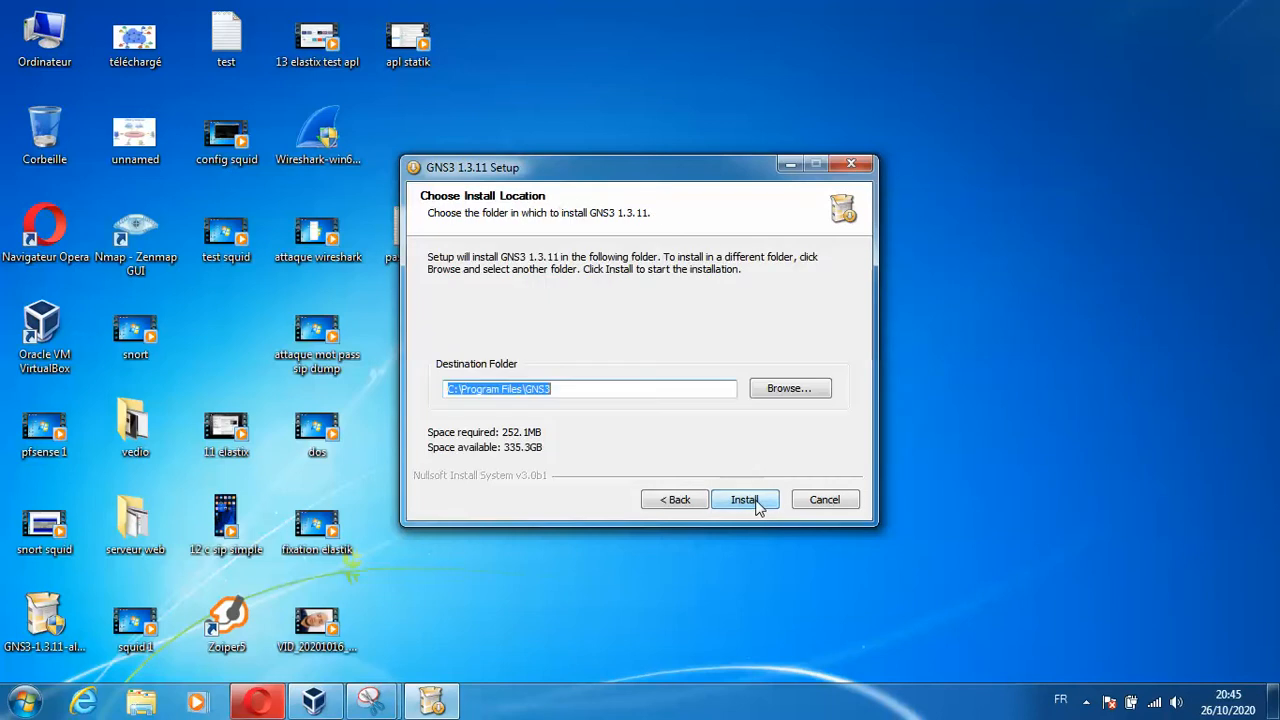
left_click(757, 505)
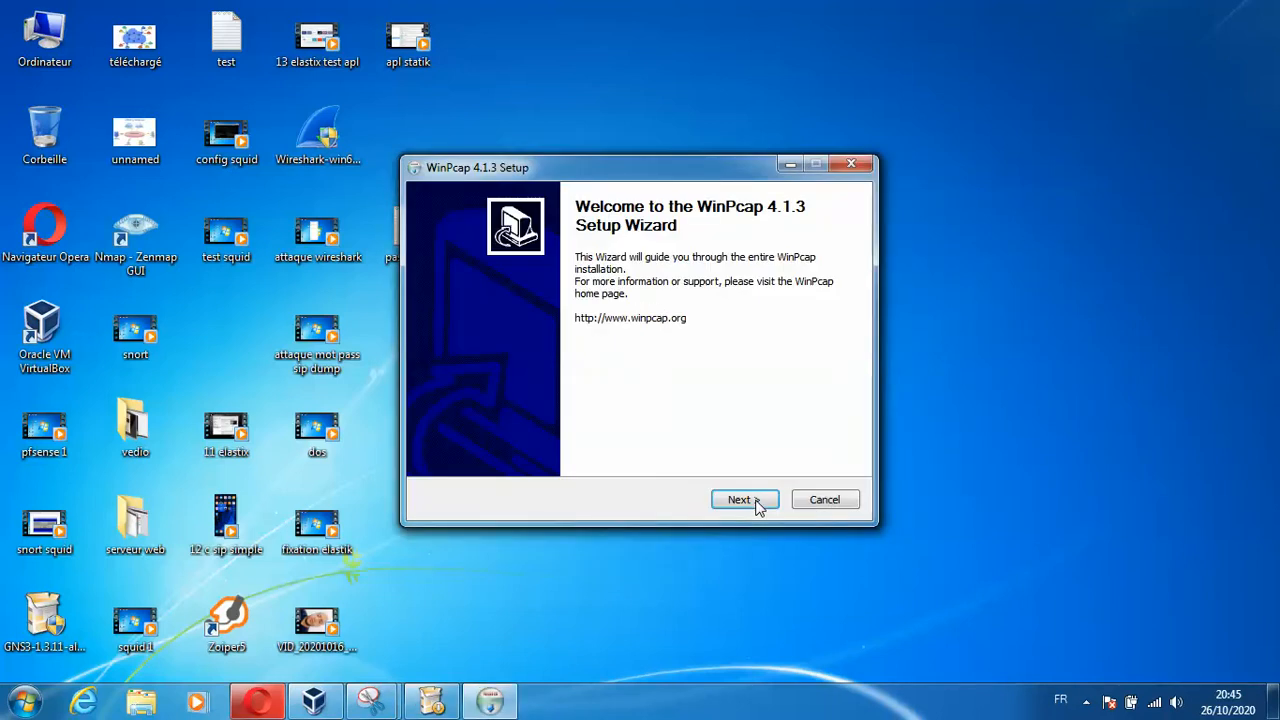
- Install WinPcap 4.1.3 with the default options and finish its setup wizard
left_click(757, 507)
left_click(757, 507)
left_click(757, 507)
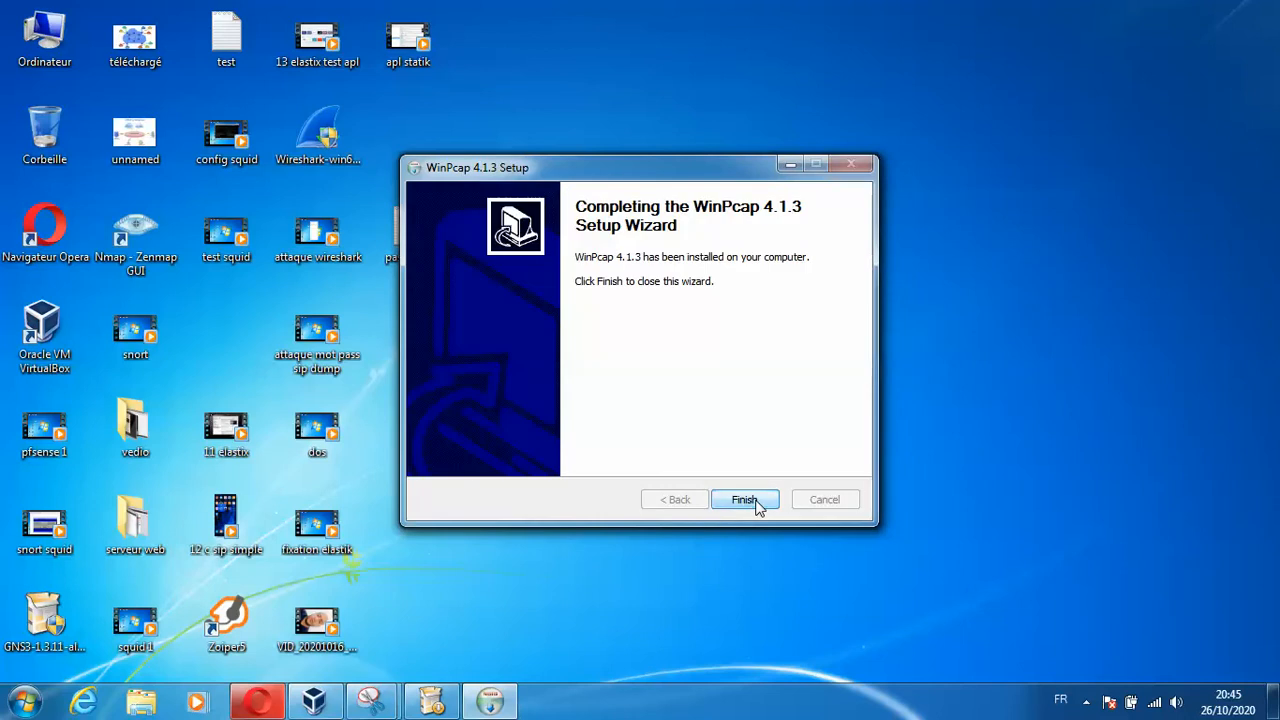
left_click(757, 507)
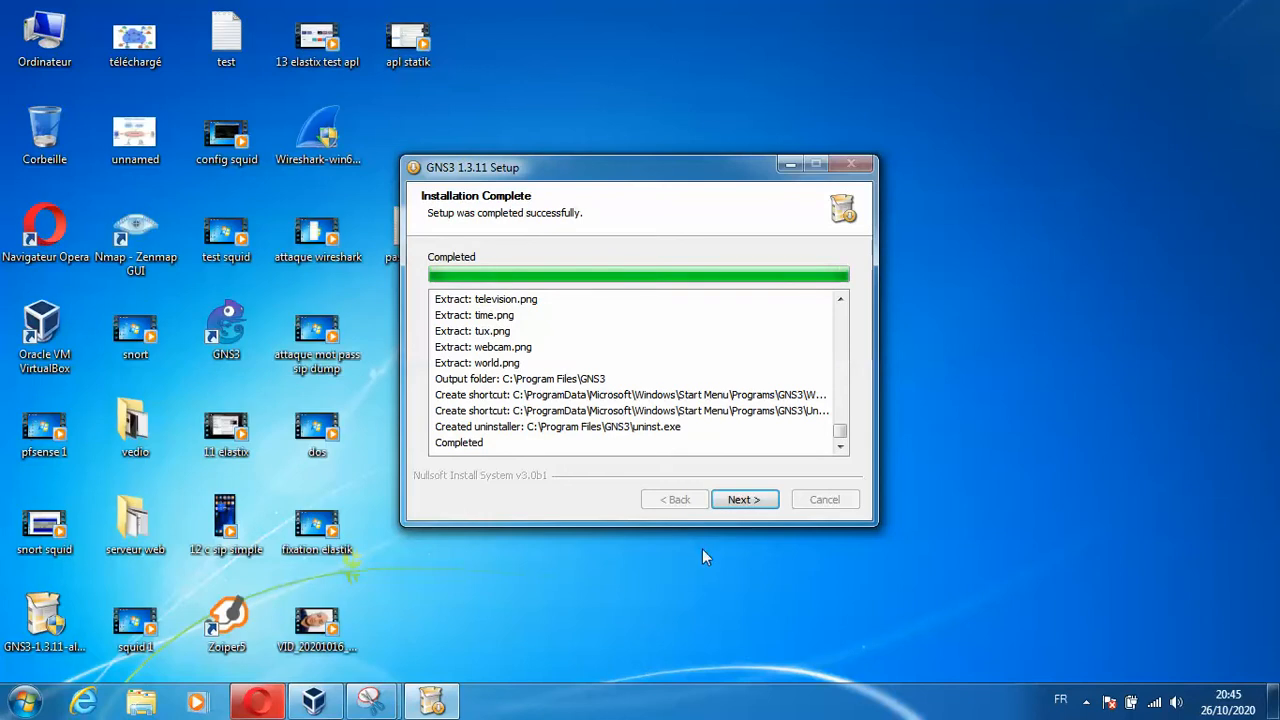
- Decline the free Solarwinds Standard Toolset license and finish the GNS3 1.3.11 setup with Start GNS3 enabled
left_click(739, 502)
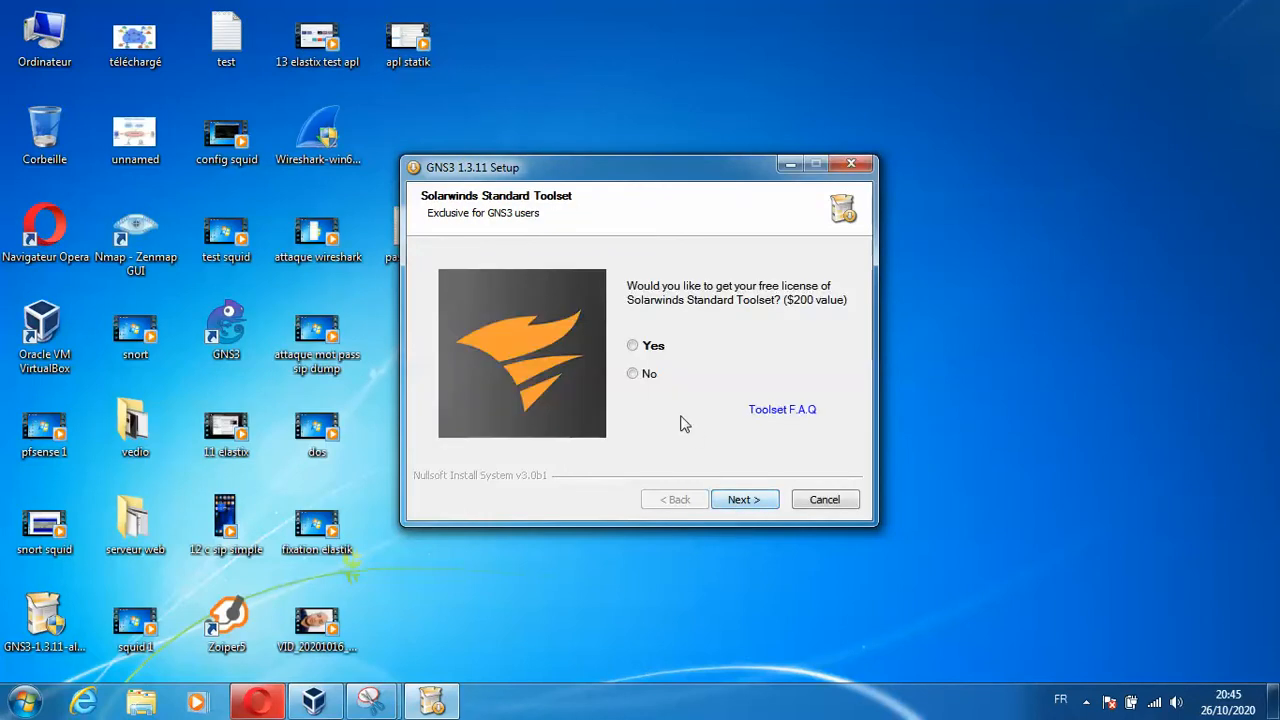
left_click(644, 376)
left_click(744, 500)
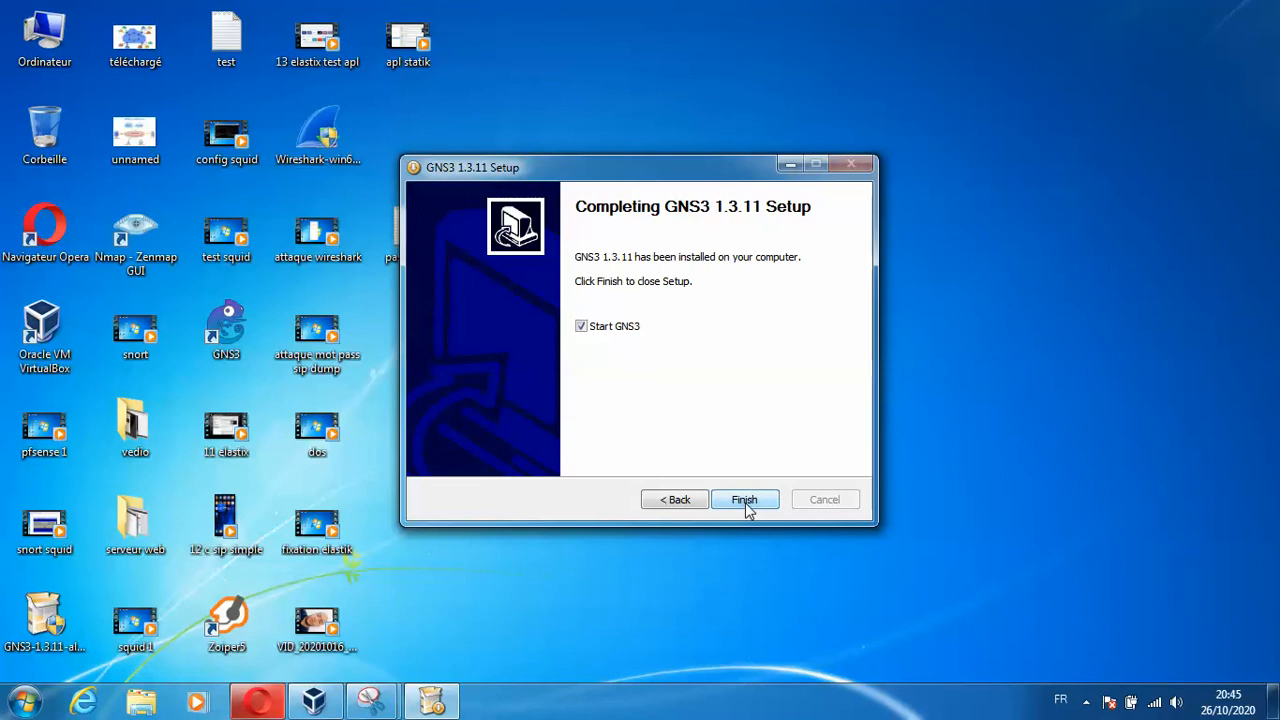
left_click(745, 501)
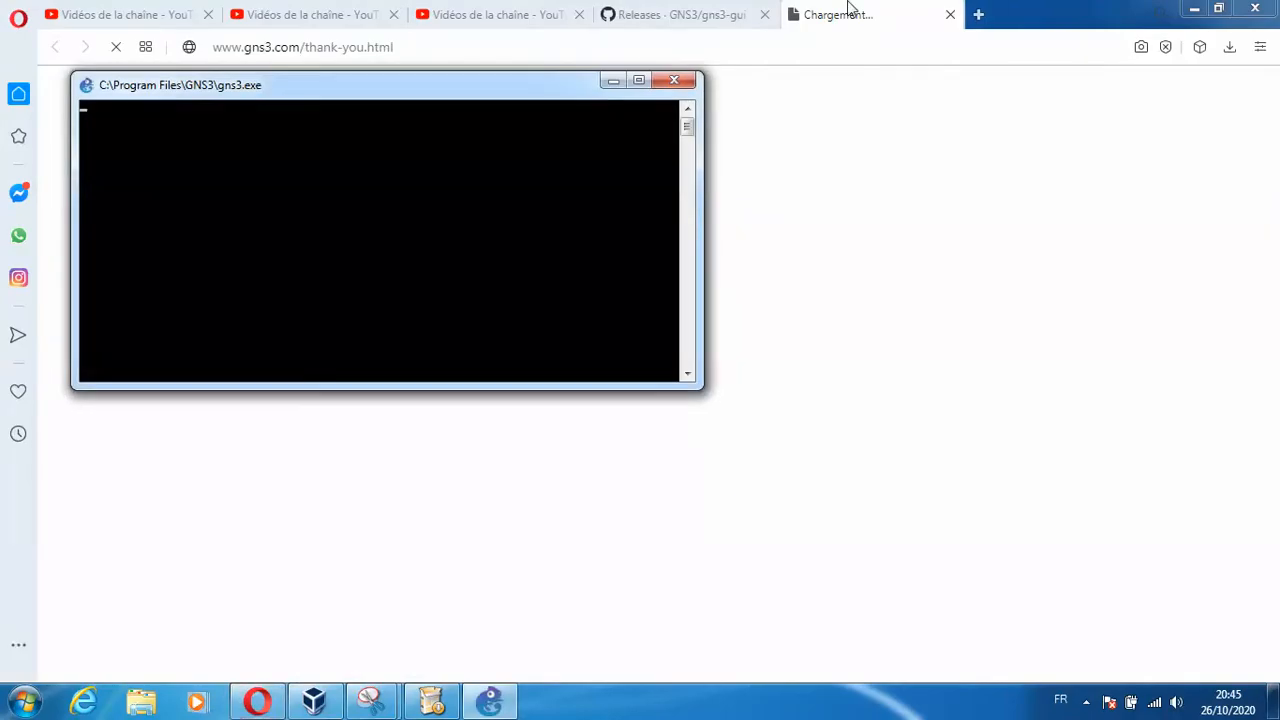
- Close the gns3.exe console window and the GNS3 thank-you page, and minimize the browser
left_click(677, 82)
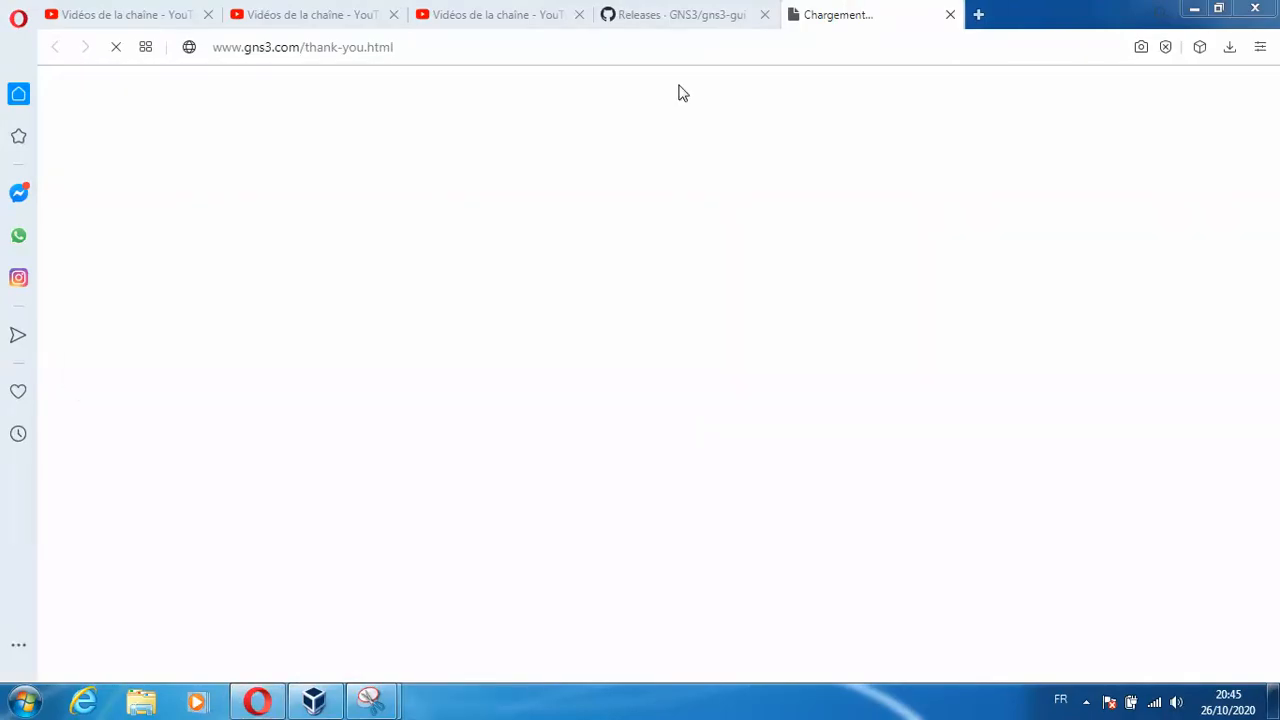
left_click(951, 15)
left_click(1200, 8)
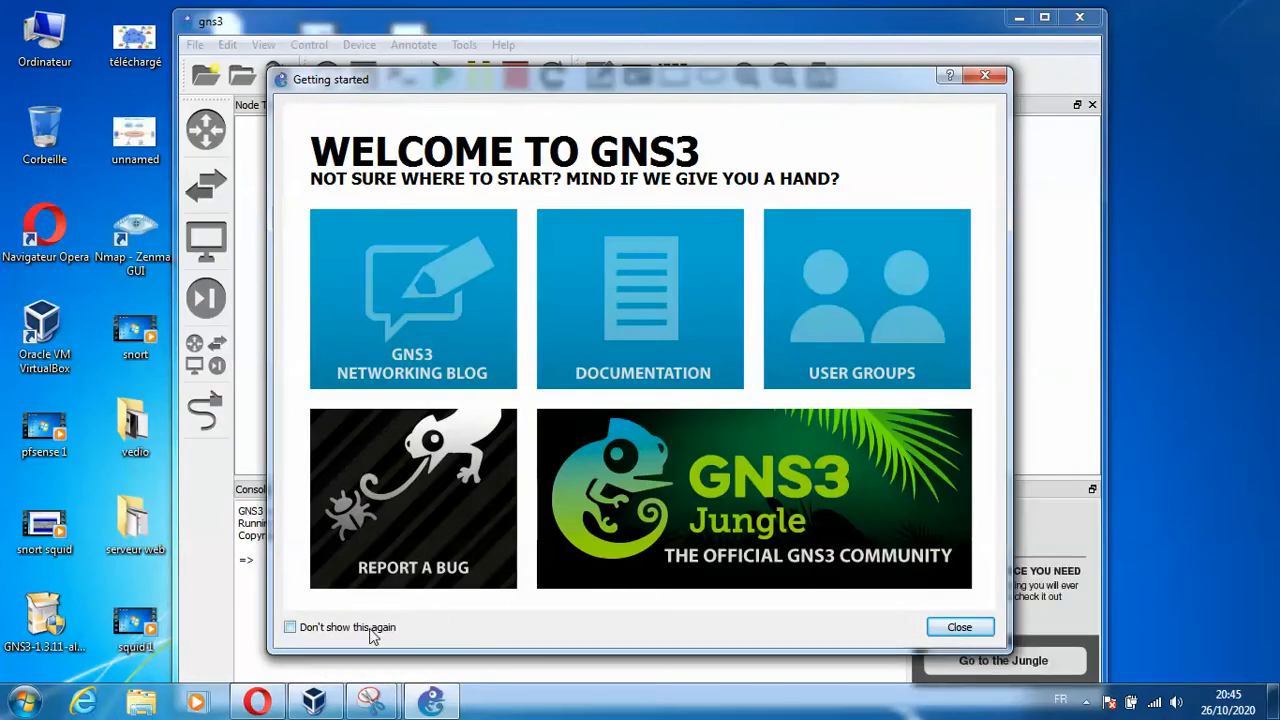
- Dismiss the GNS3 welcome dialog and create a new local project named test
left_click(935, 624)
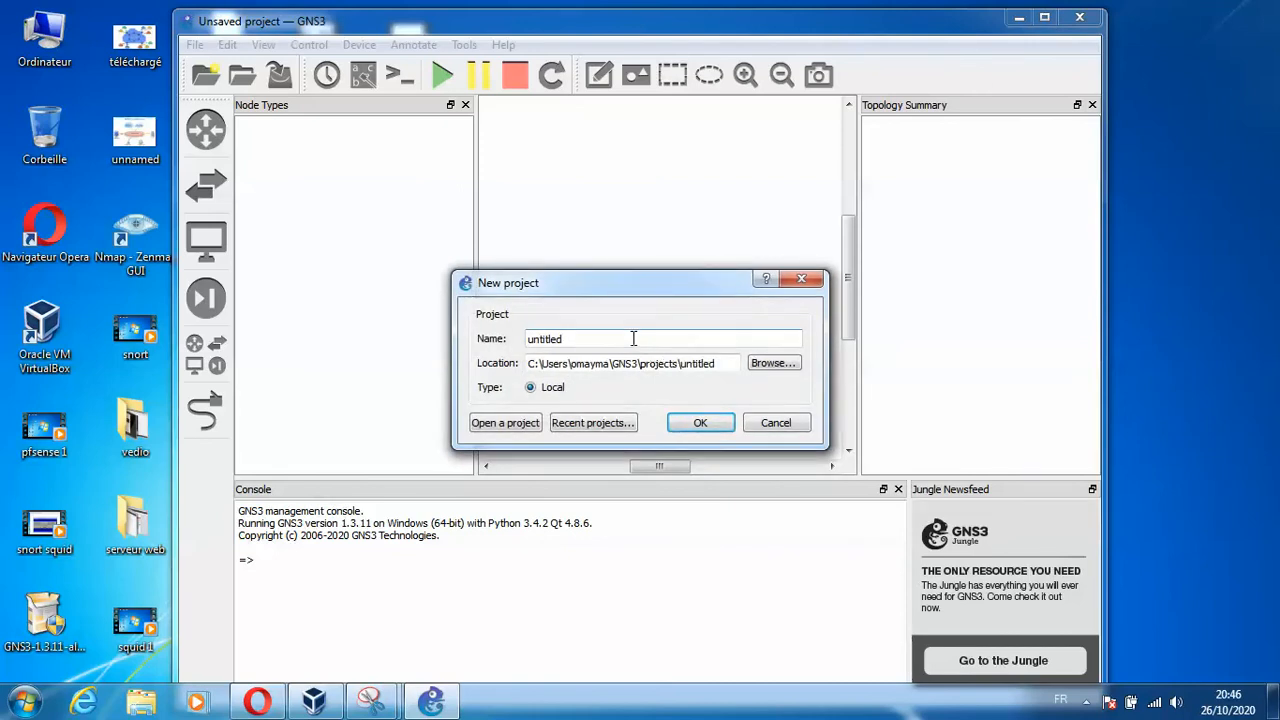
double_click(633, 338)
type("test")
left_click(700, 422)
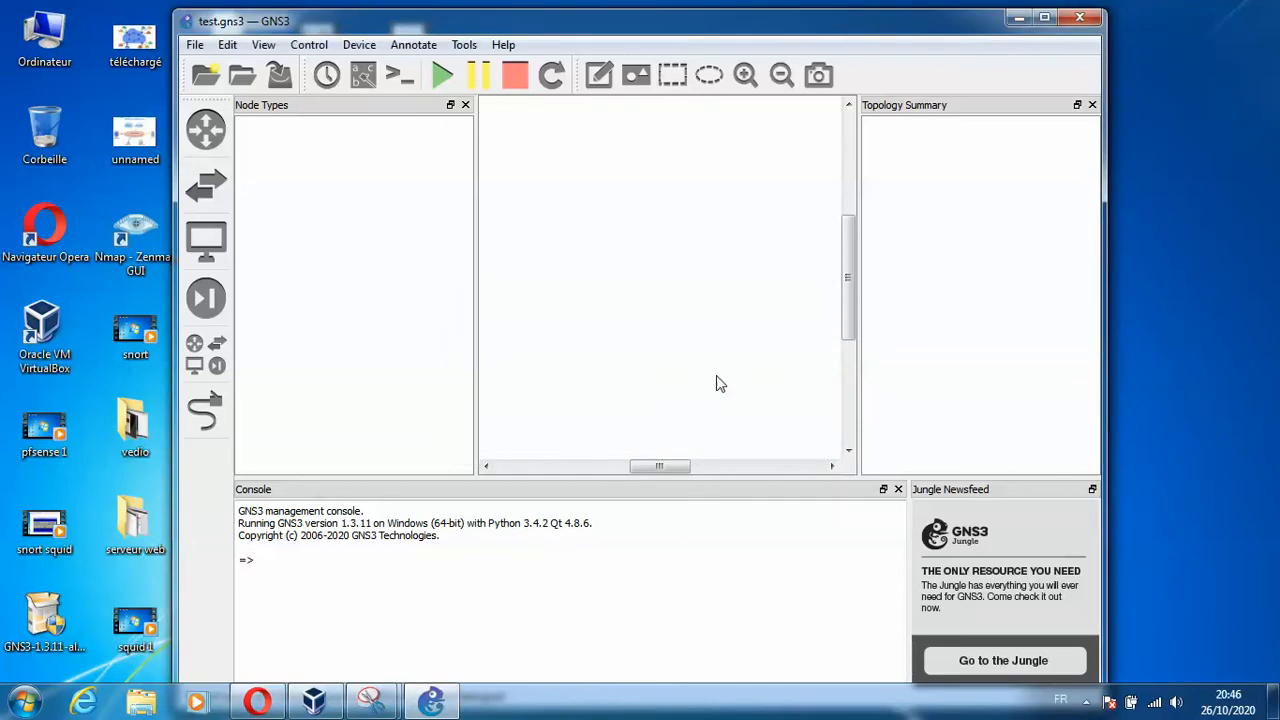
- Decline the update to GNS3 version 2.2.15 and check which routers are available
left_click(1045, 18)
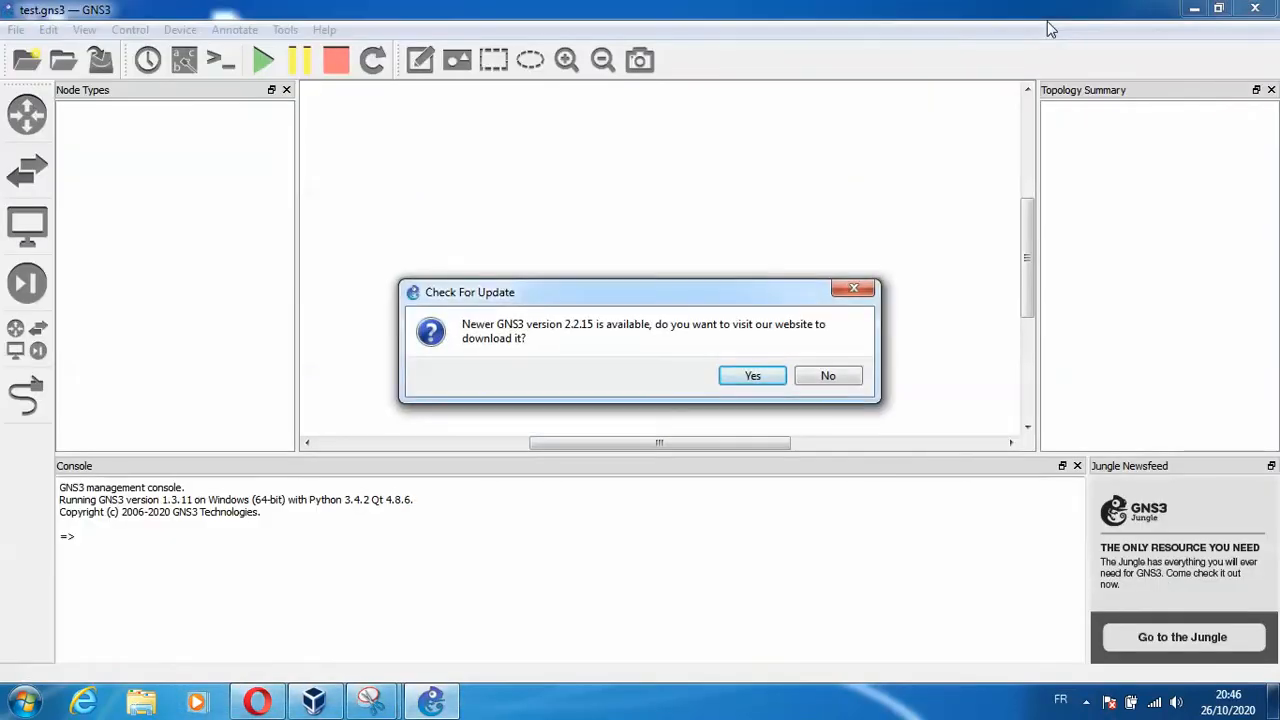
left_click(834, 380)
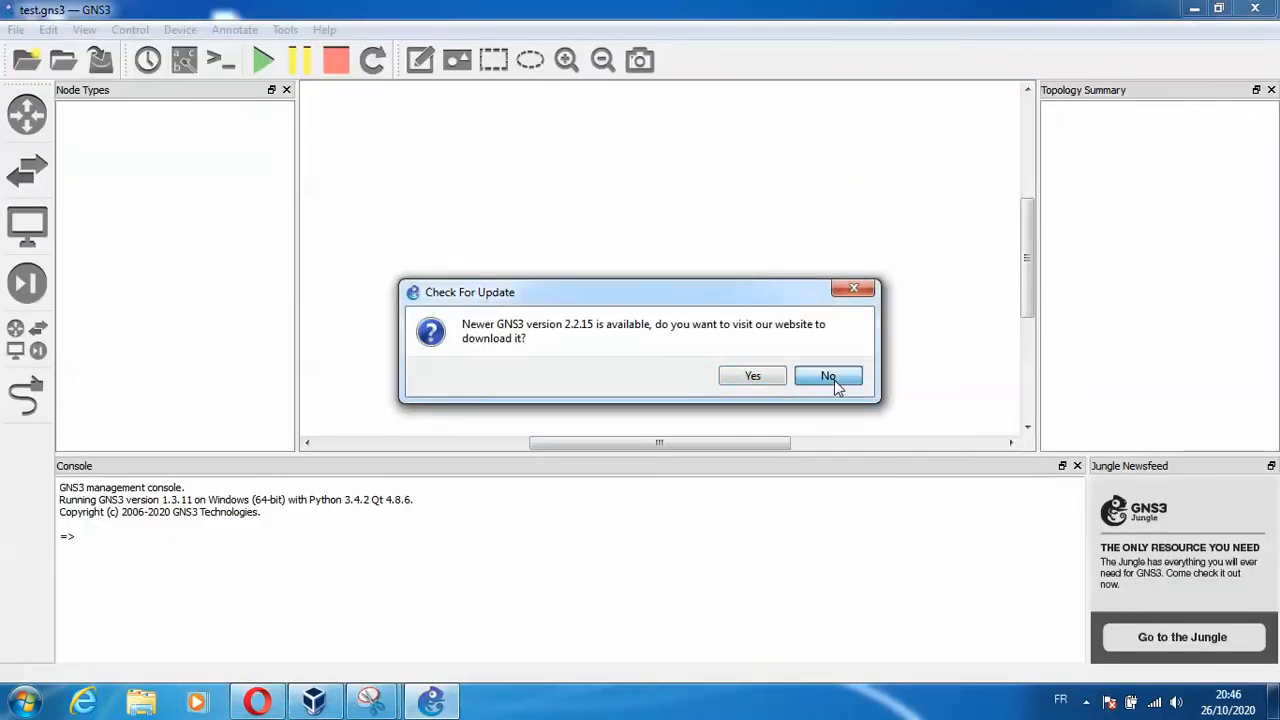
left_click(30, 114)
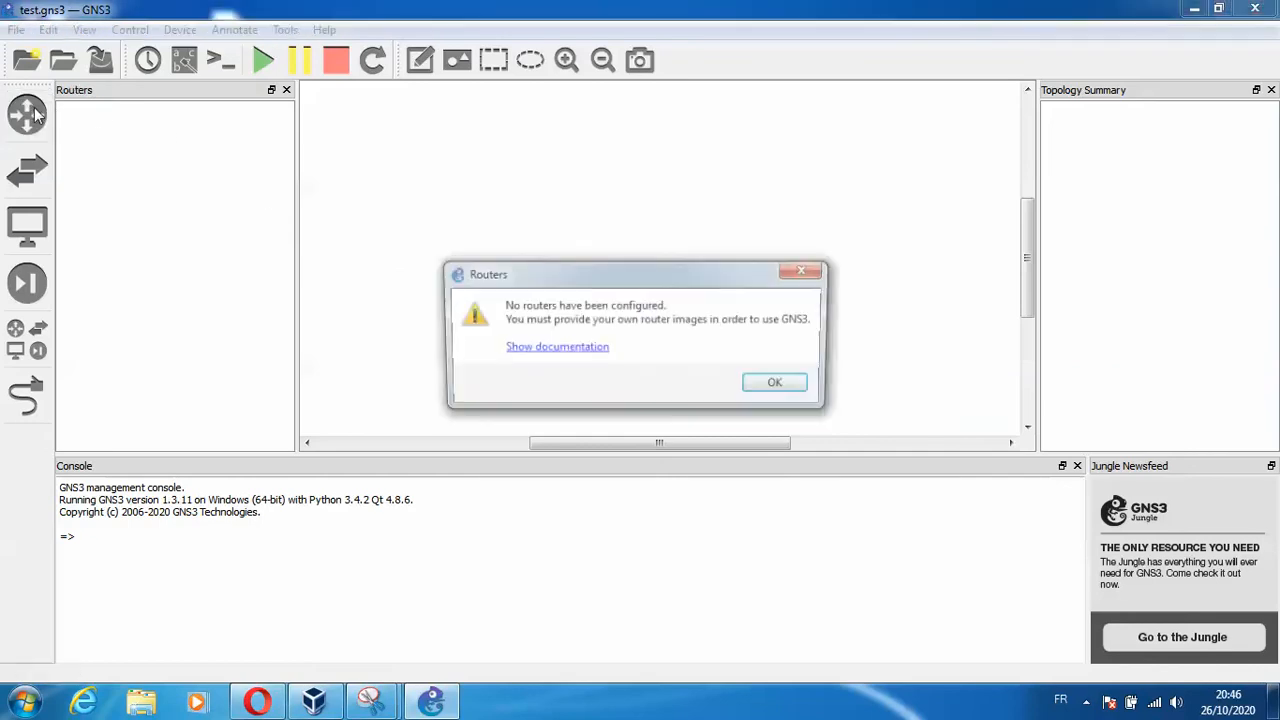
left_click(776, 386)
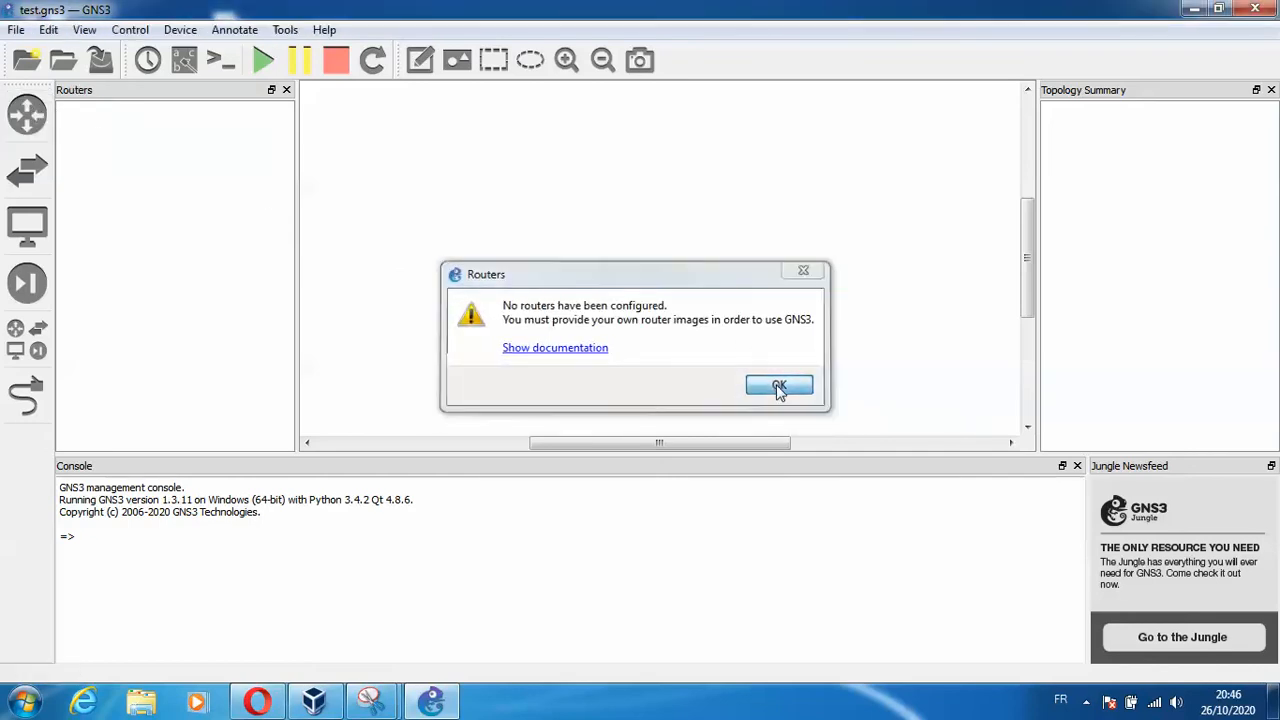
- Place an ATM switch near the top centre of the topology and an Ethernet switch below it
left_click(28, 168)
left_click_drag(103, 125, 704, 171)
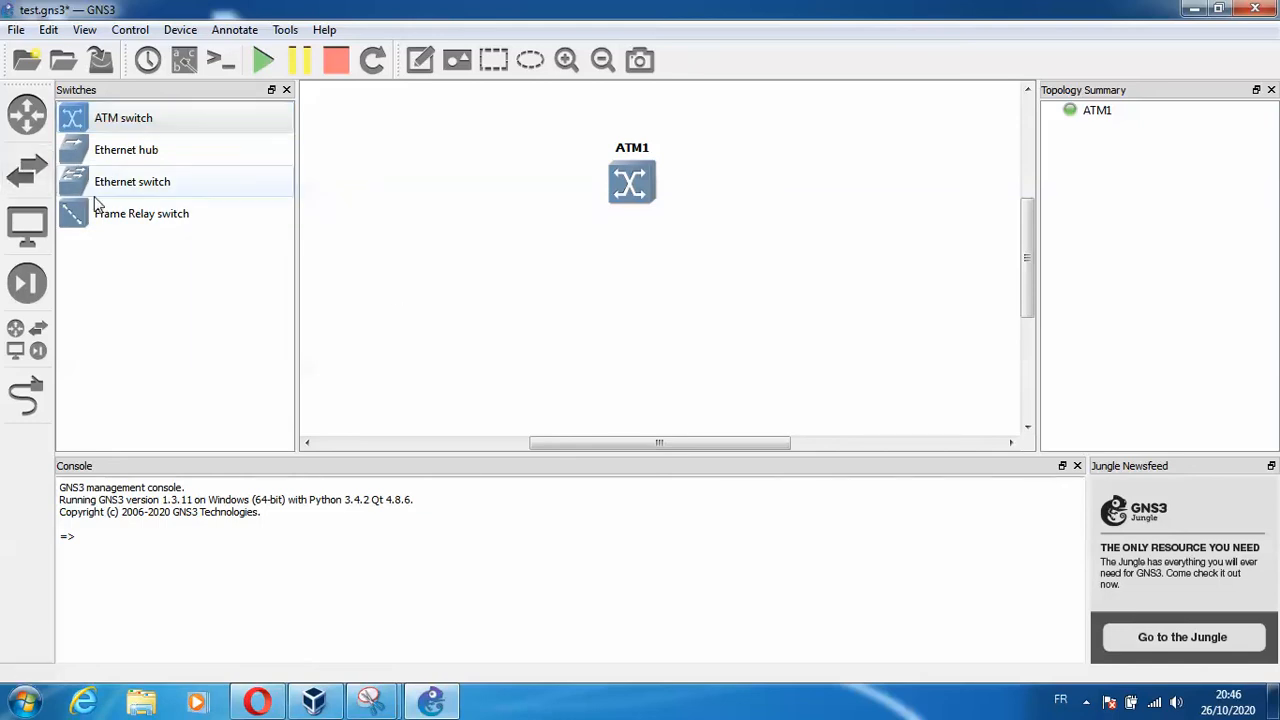
left_click(100, 205)
left_click_drag(104, 185, 535, 280)
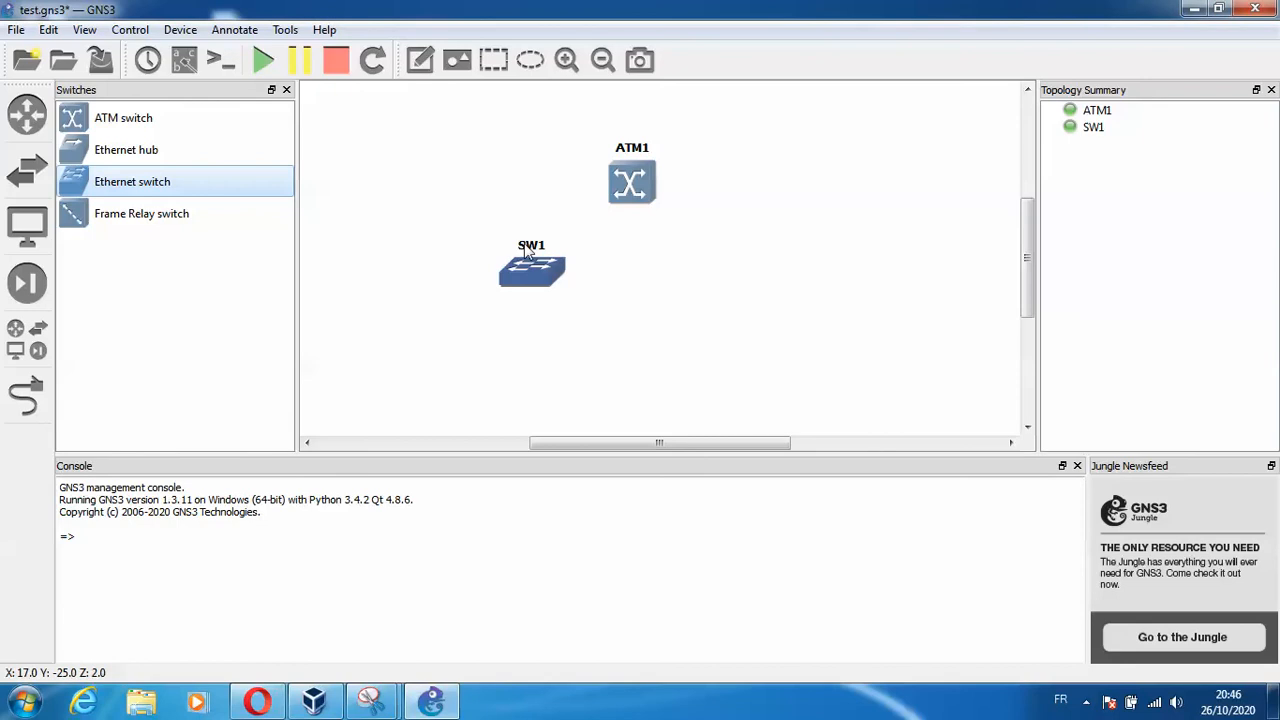
- Place a Host beside the ATM switch, a VPCS beside the Ethernet switch, and a Cloud between the two switches
left_click_drag(92, 158, 408, 234)
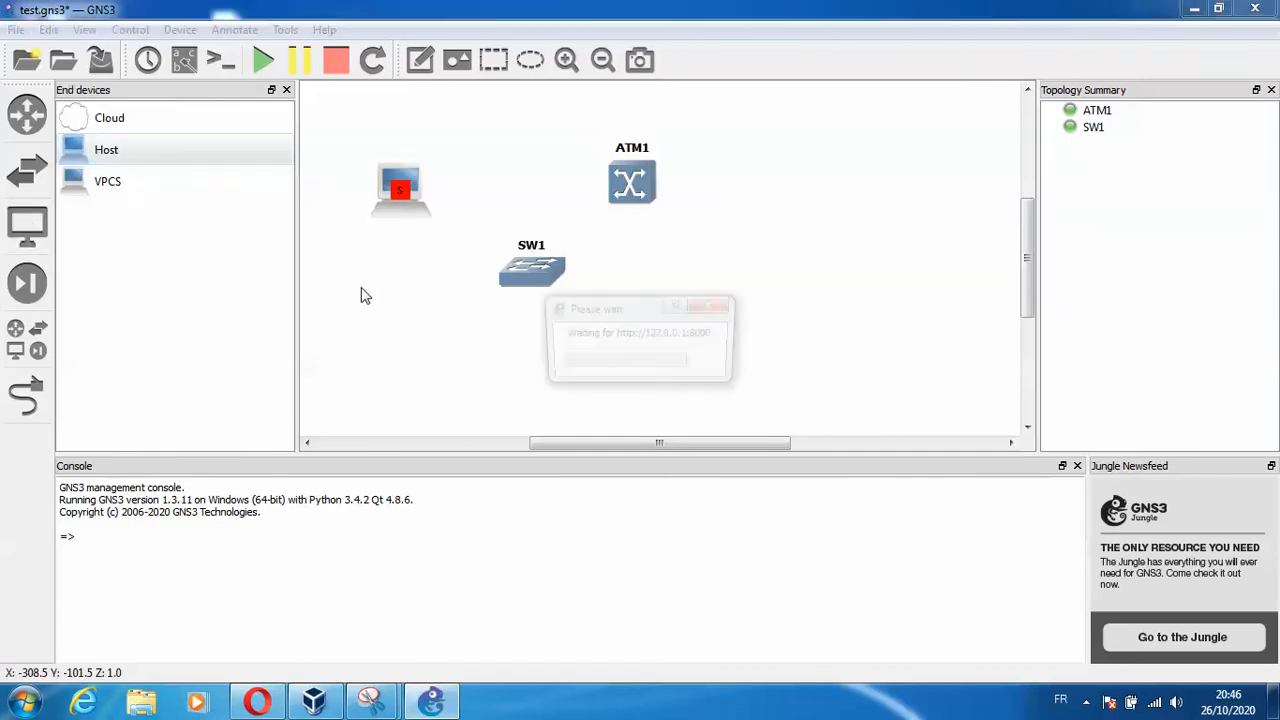
left_click_drag(129, 180, 413, 304)
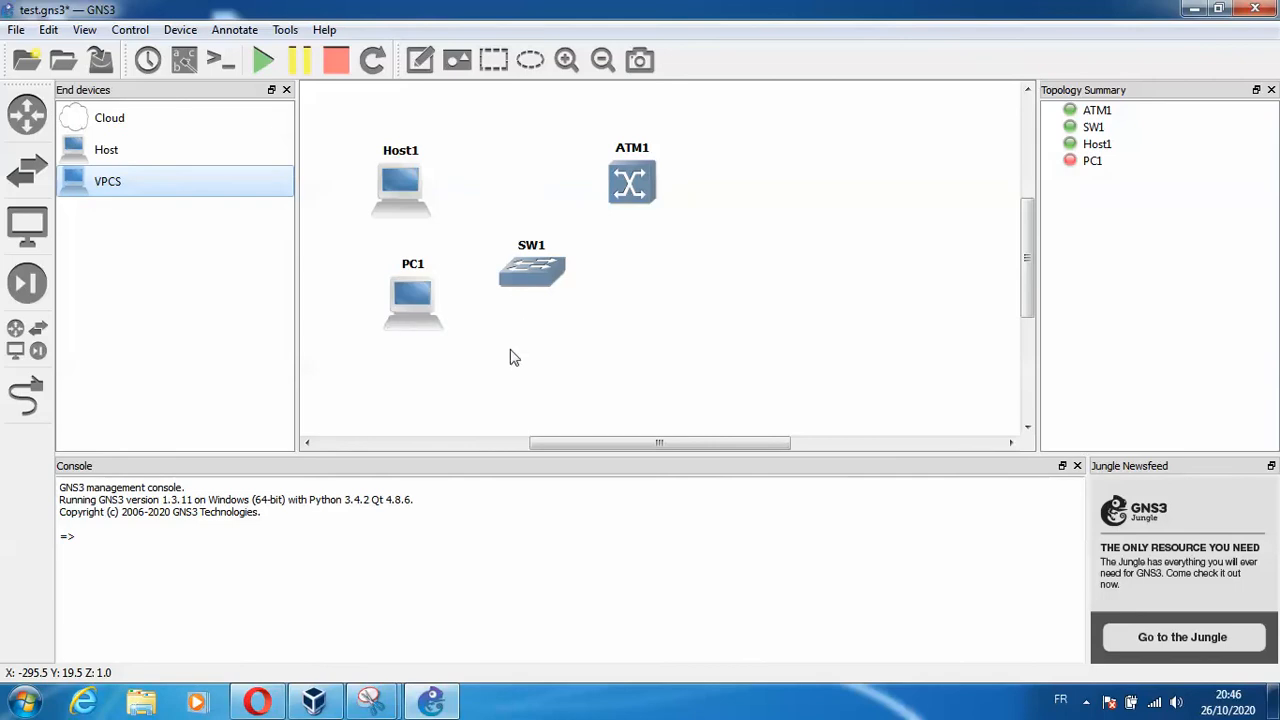
left_click_drag(137, 126, 592, 210)
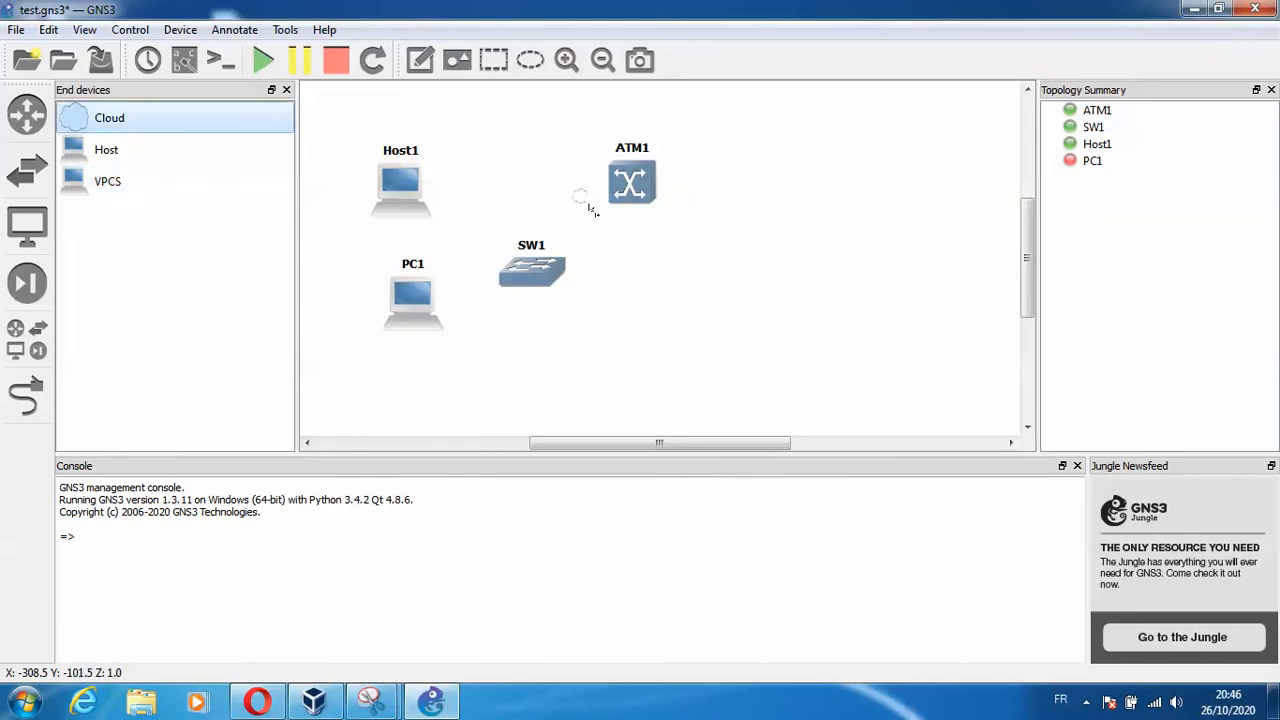
- Place the Cloud to the right of the Ethernet switch and link port 1 of SW1 to Ethernet0 of PC1
left_click_drag(665, 232, 717, 266)
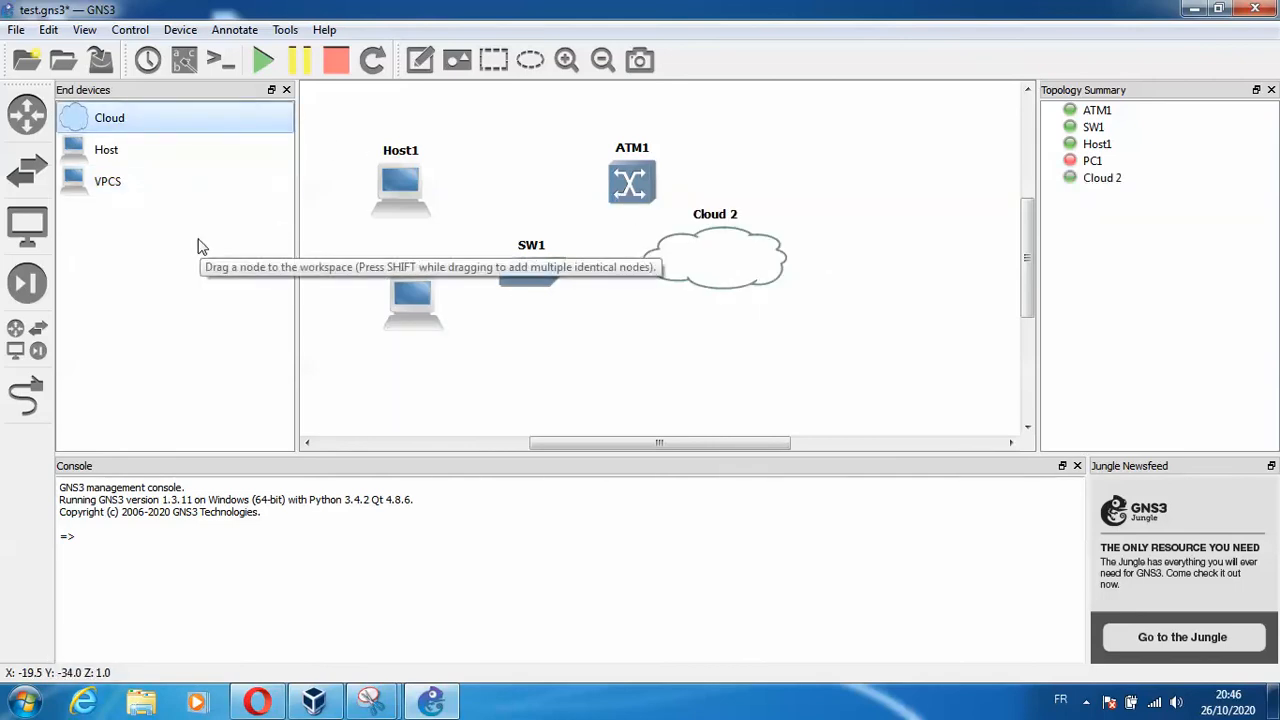
left_click(27, 413)
left_click(532, 281)
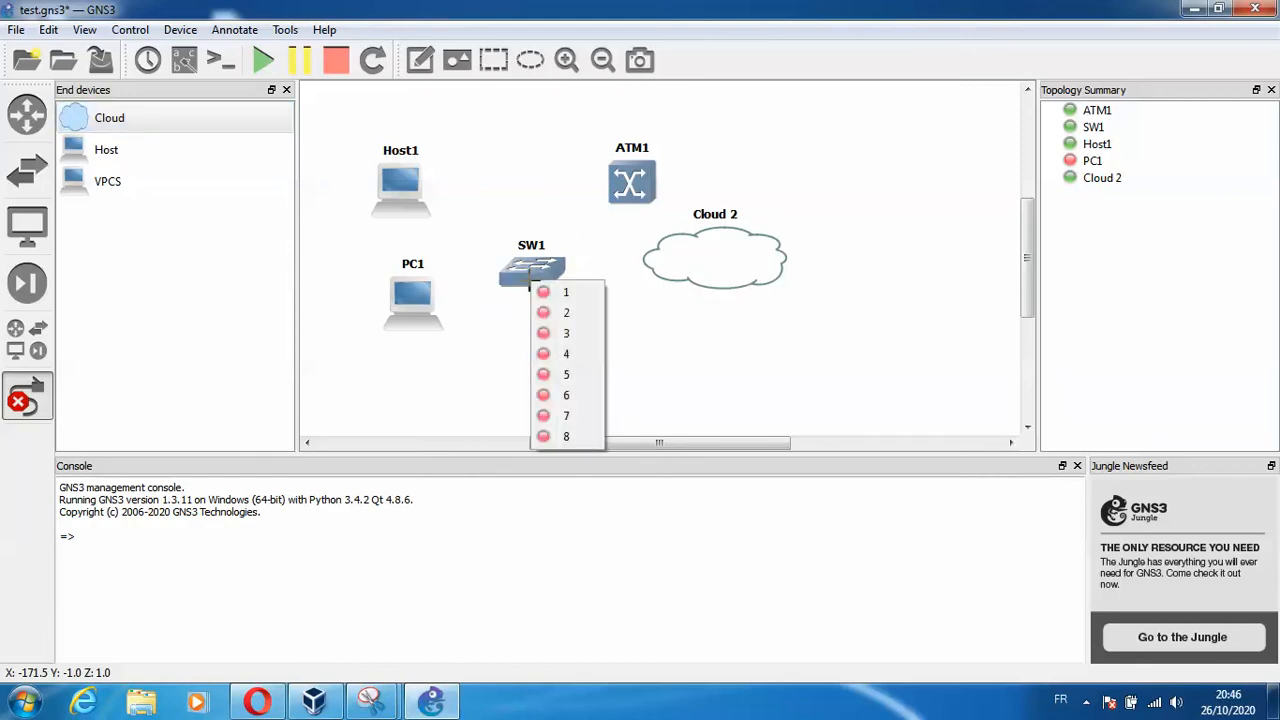
left_click(537, 293)
left_click(410, 298)
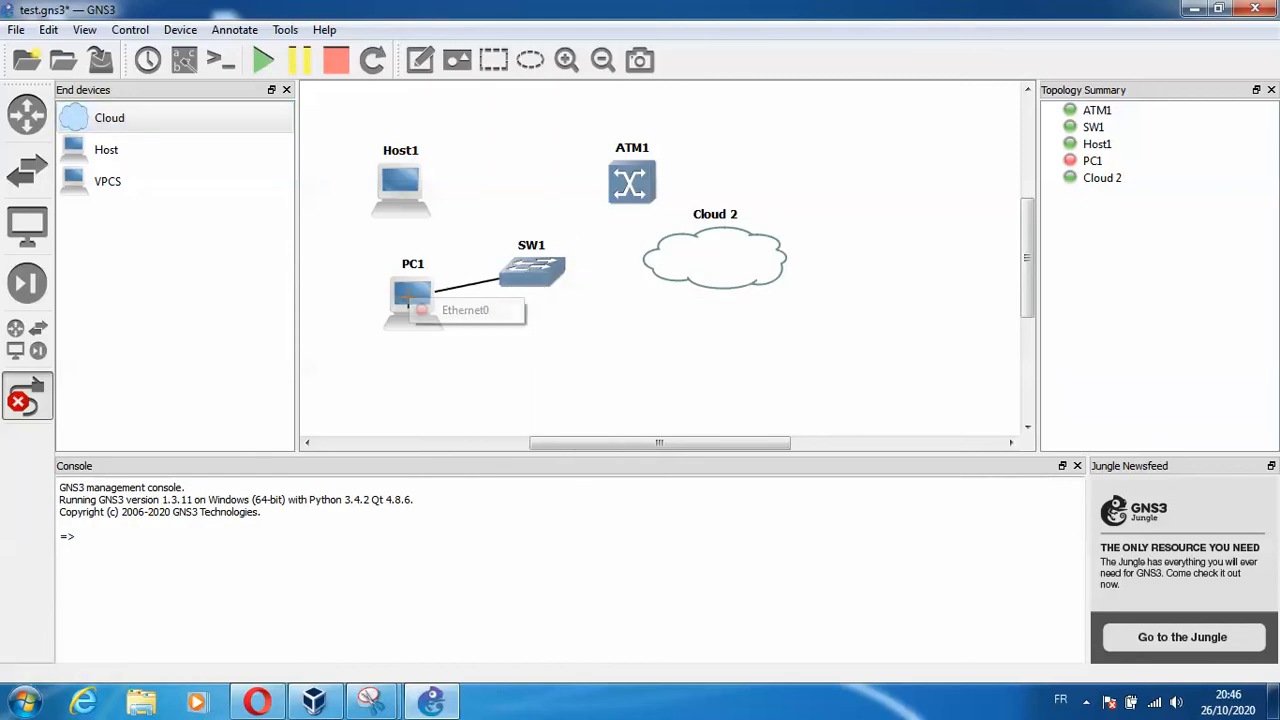
left_click(463, 316)
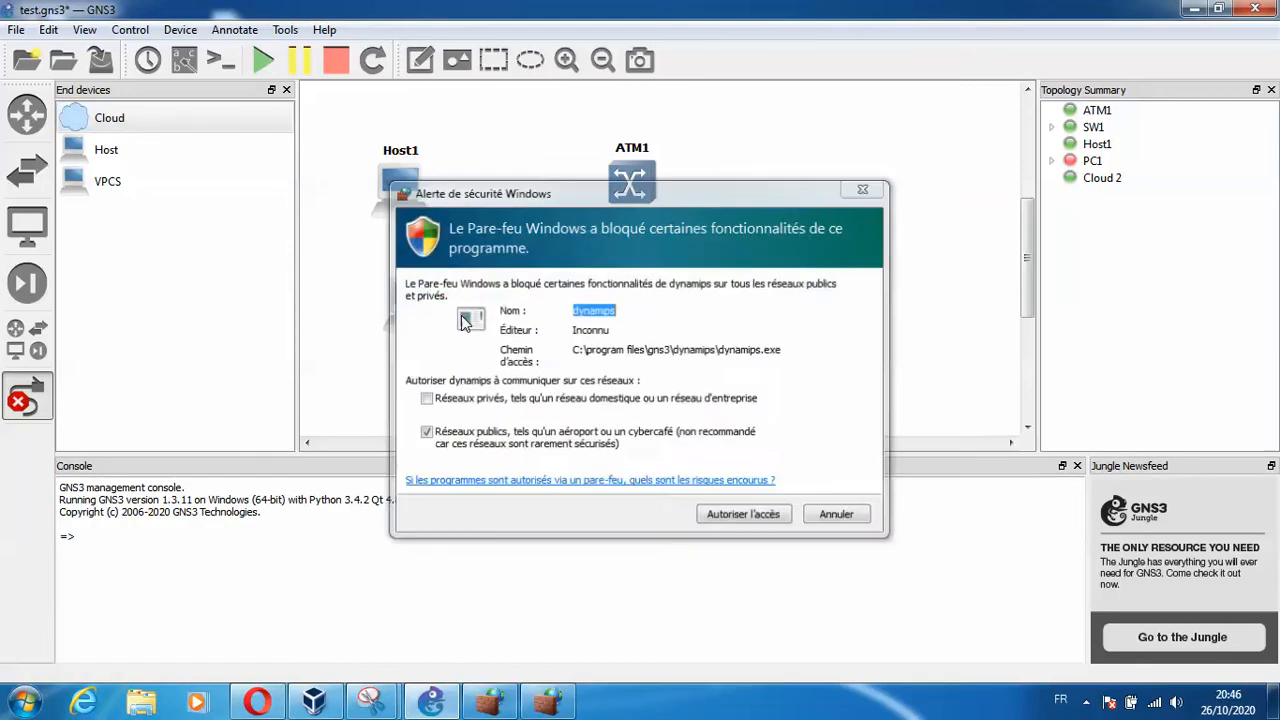
- Allow dynamips and the GNS3 Network simulator to communicate on public networks through the Windows firewall
left_click(704, 516)
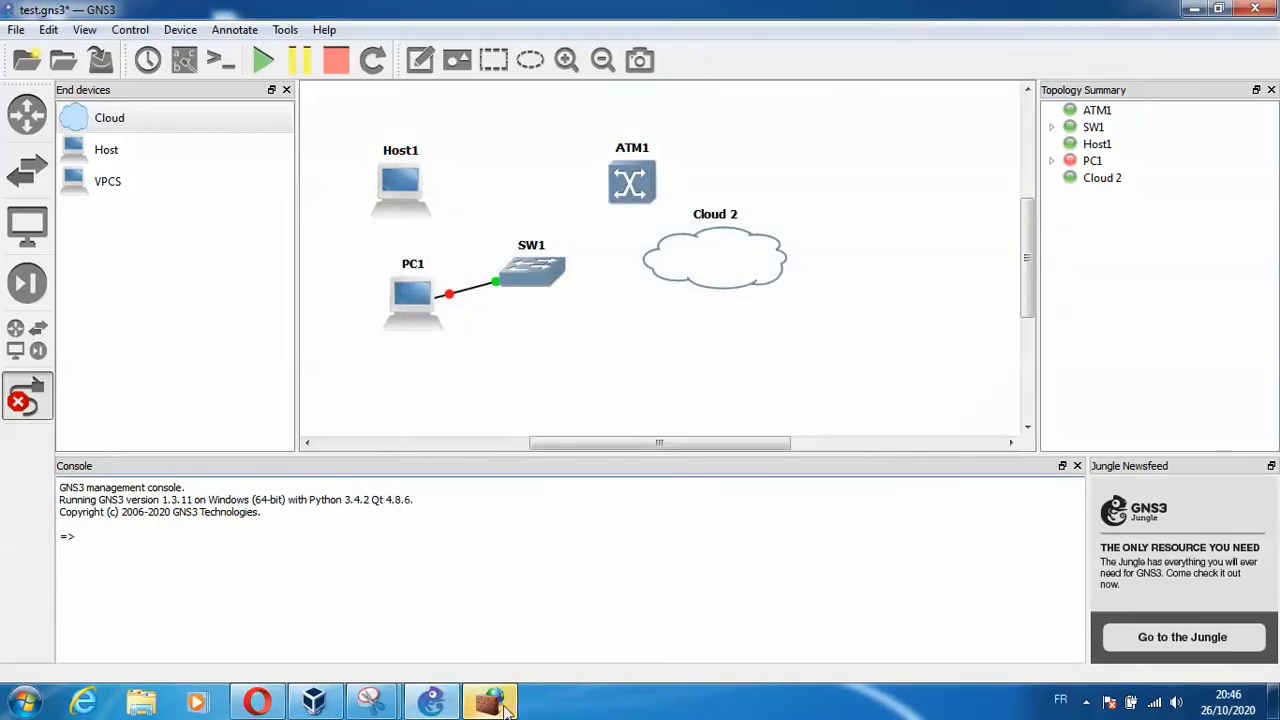
left_click(760, 516)
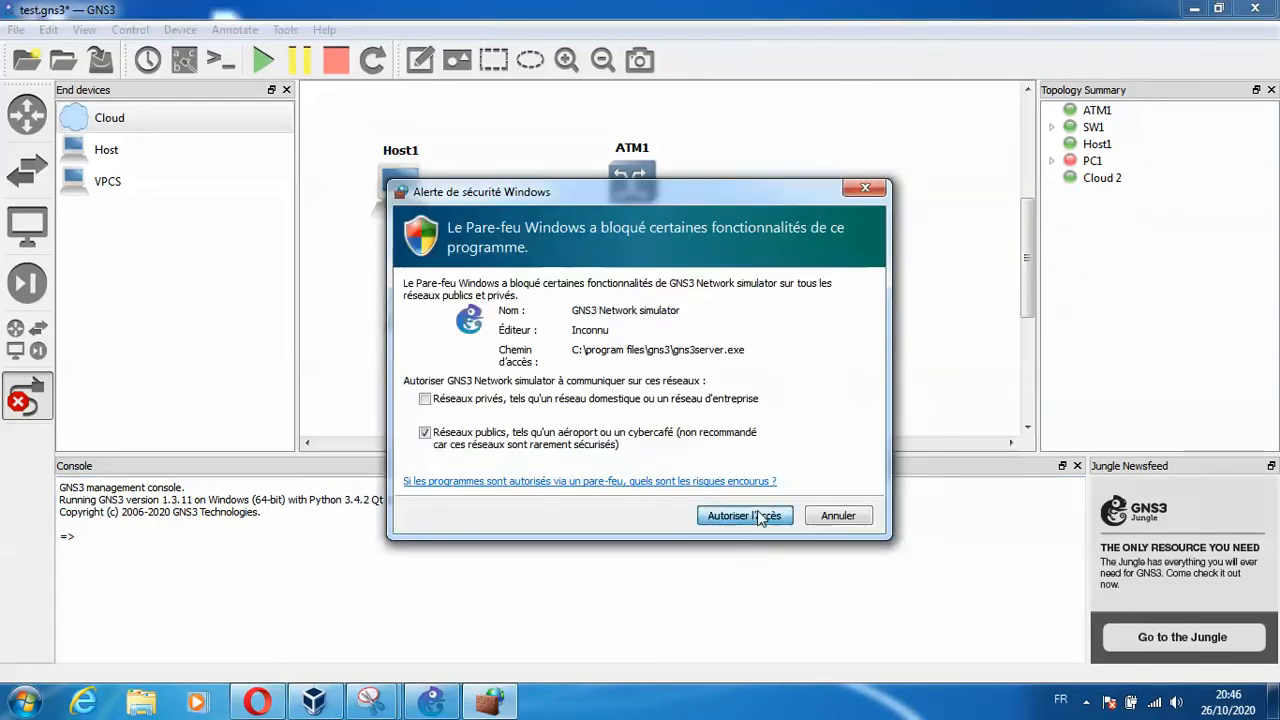
- Switch to the Opera browser and search the web for "ios gns3" in a new tab
left_click(257, 702)
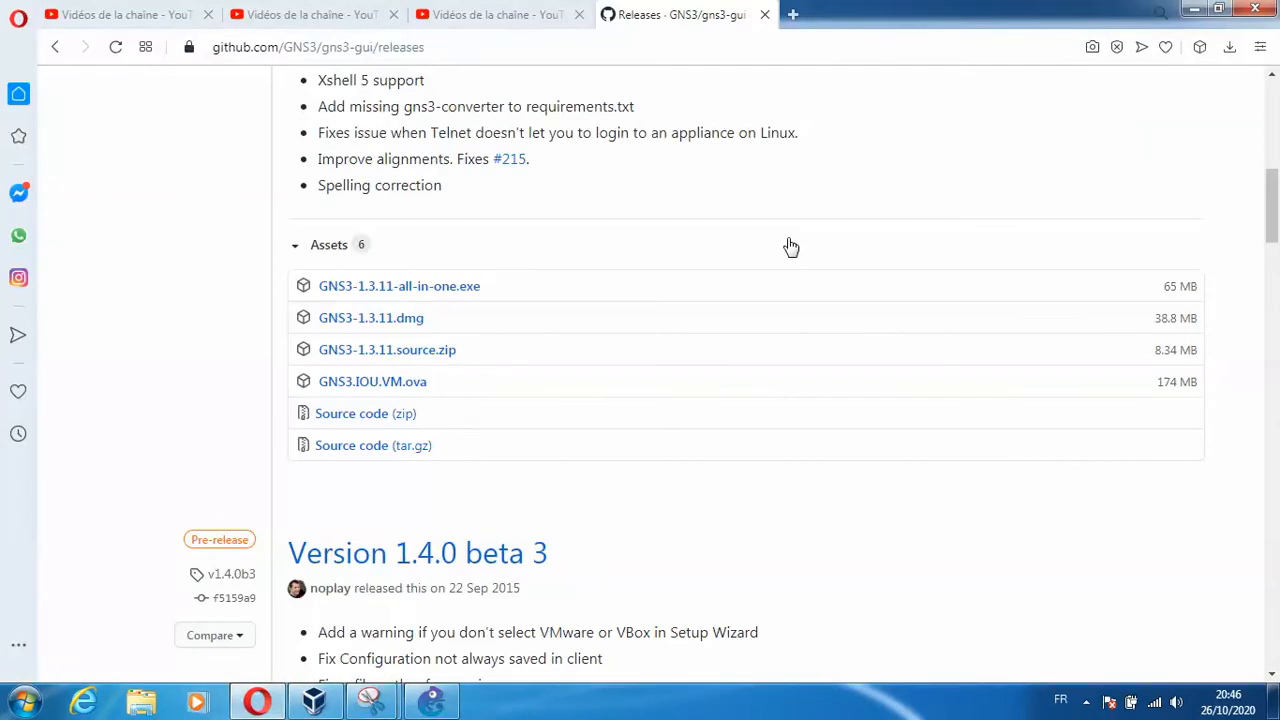
left_click(792, 16)
type("ios")
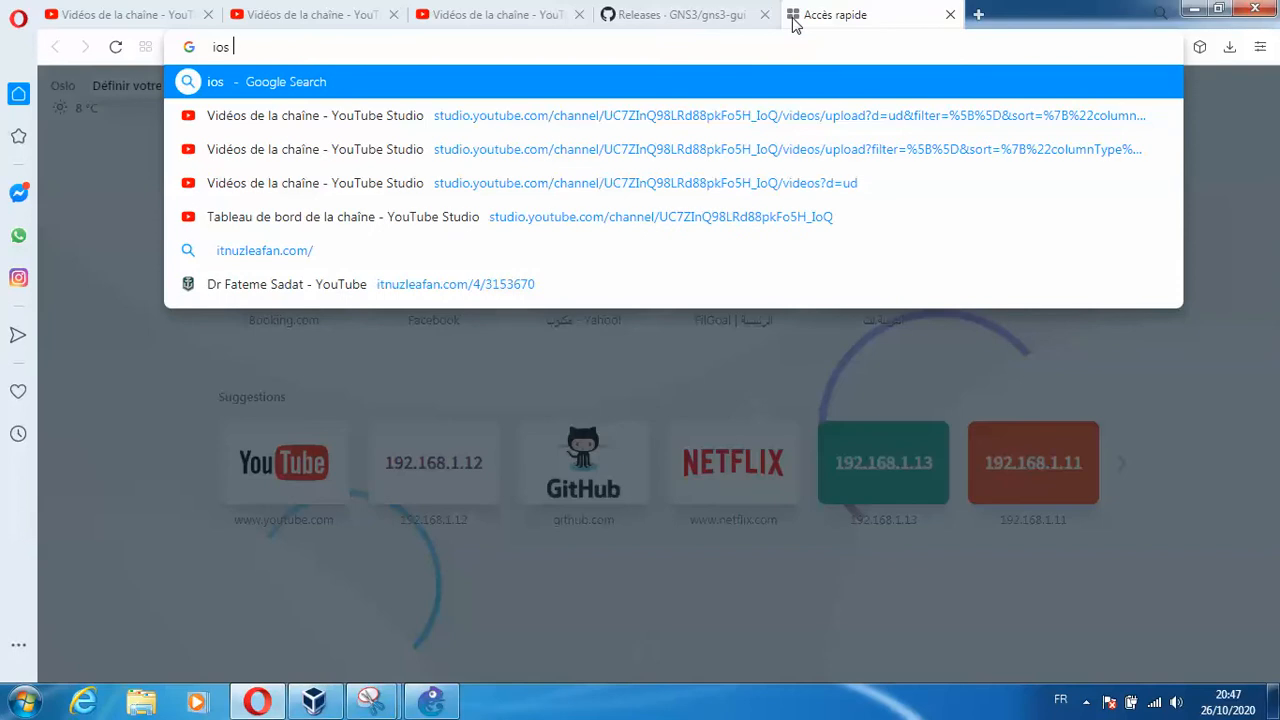
type(" gns3")
key("Return")
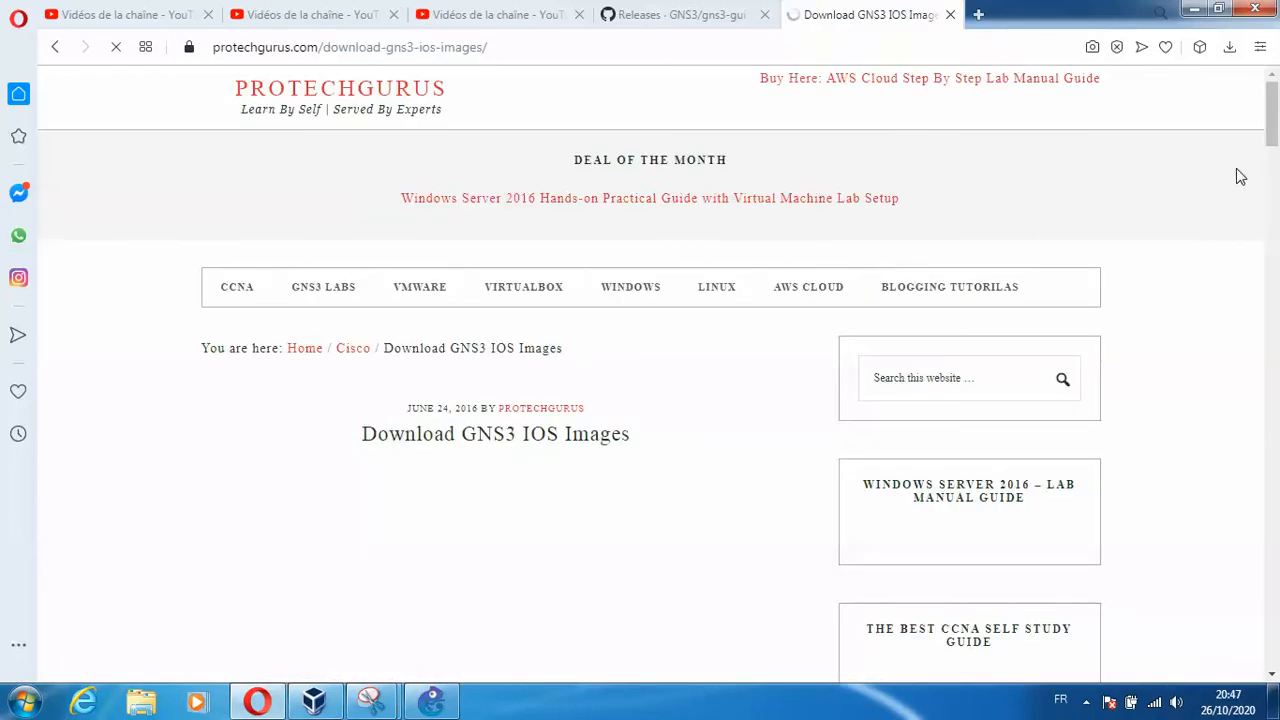
- Look through the Download GNS3 IOS Images page for its image links and open the one for the C3725 image
left_click_drag(1273, 127, 1275, 668)
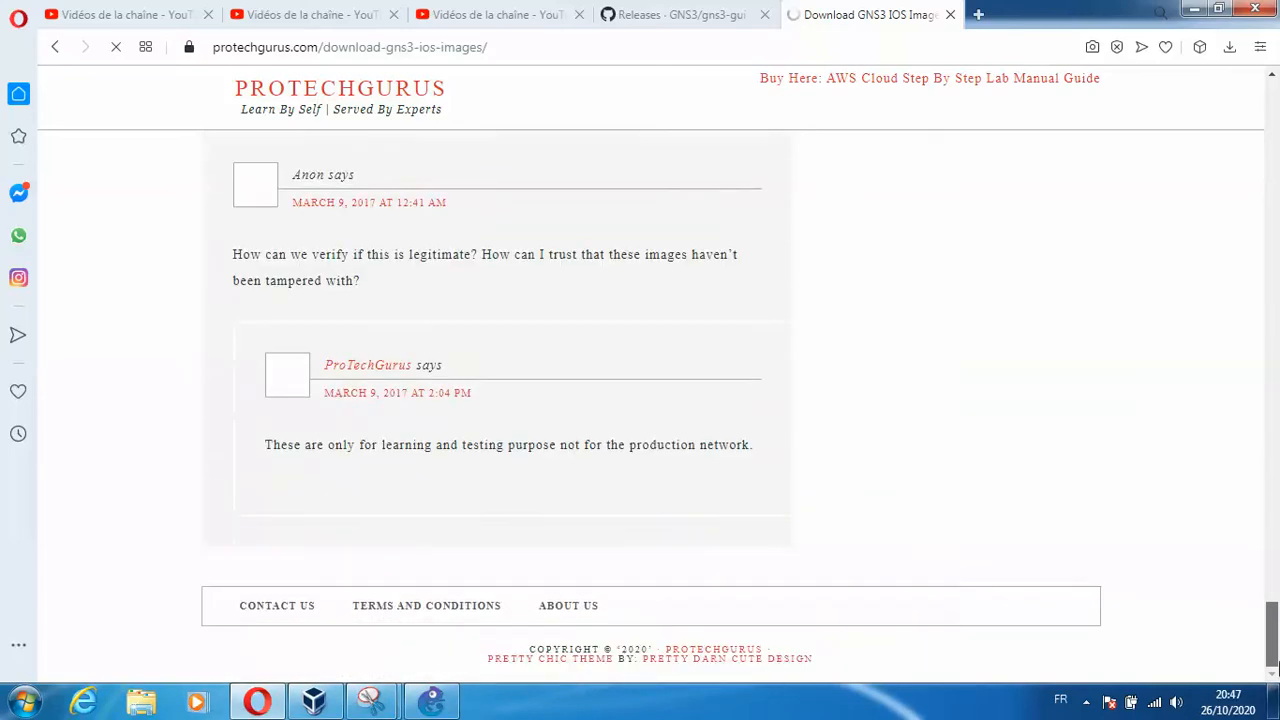
left_click_drag(1275, 622, 1275, 120)
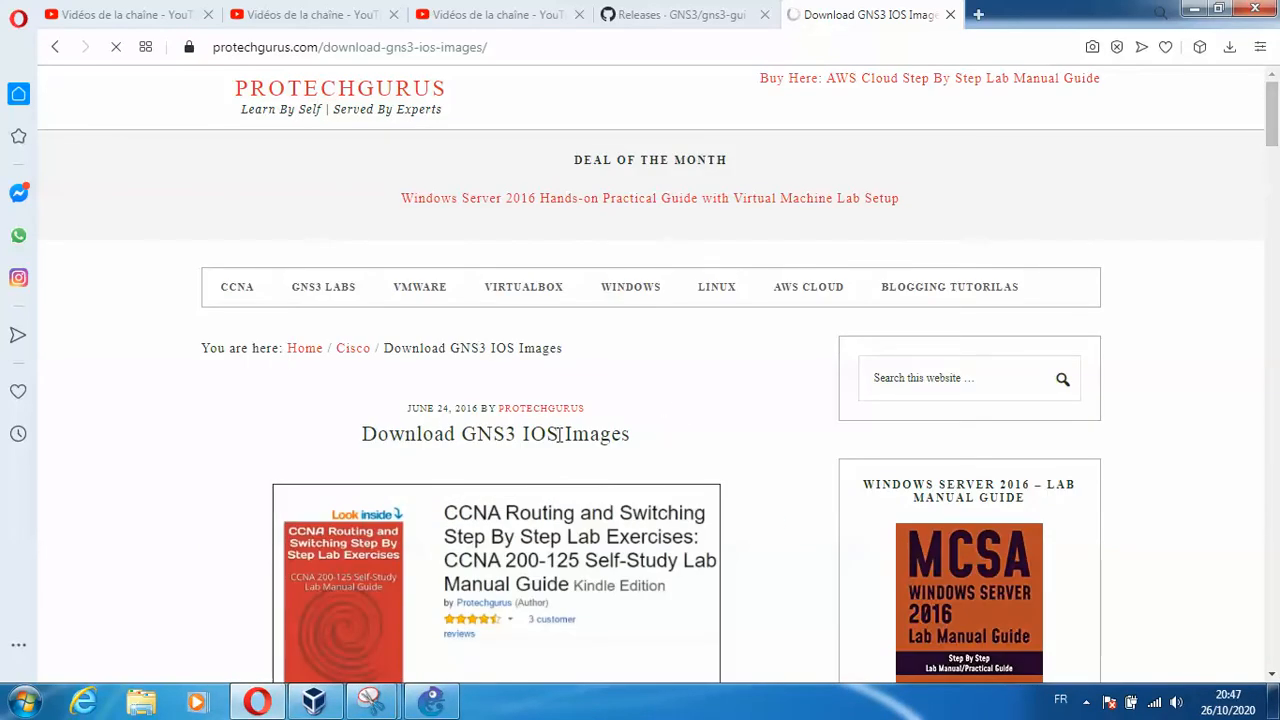
left_click_drag(1273, 115, 1273, 132)
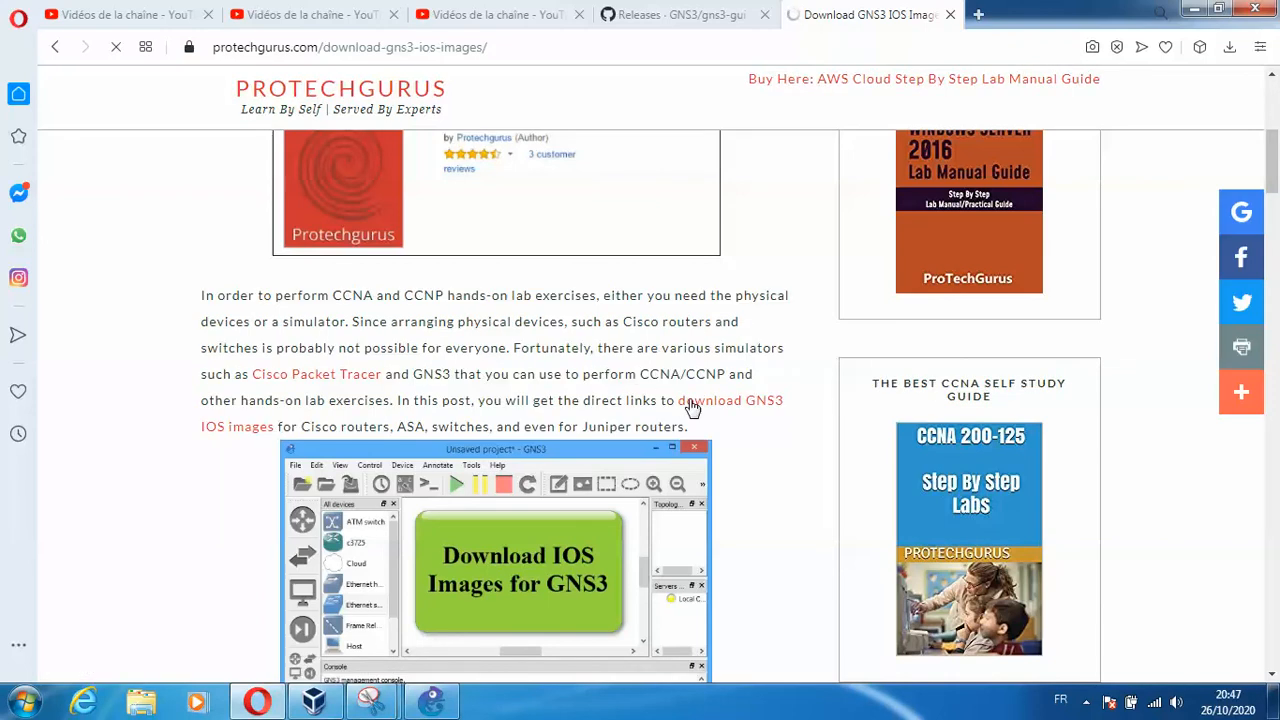
left_click_drag(1273, 170, 1275, 254)
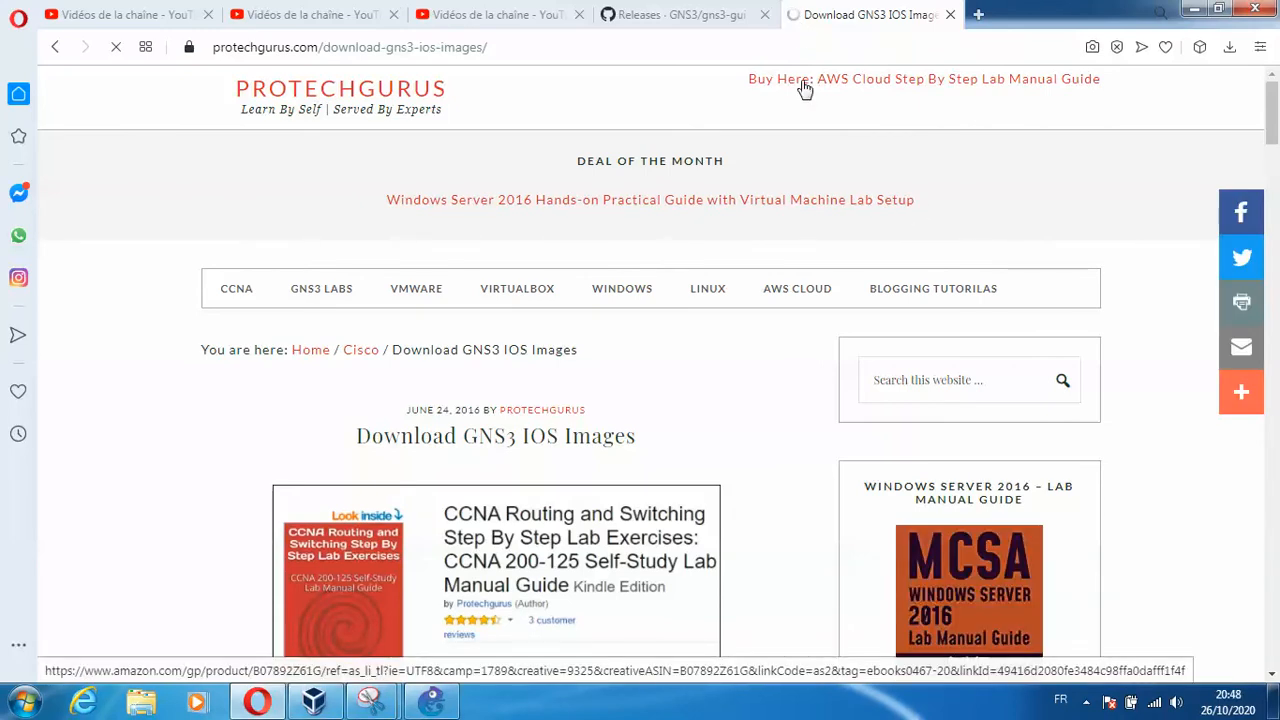
left_click_drag(1276, 130, 1276, 285)
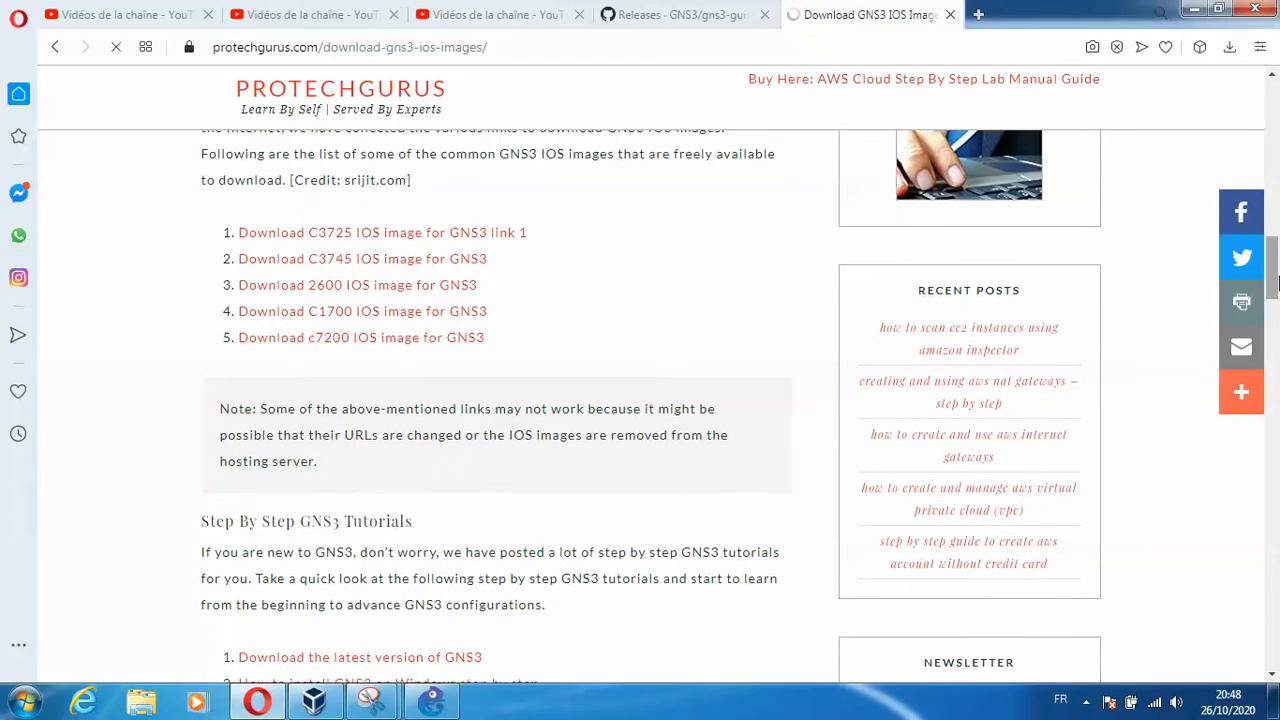
left_click(316, 240)
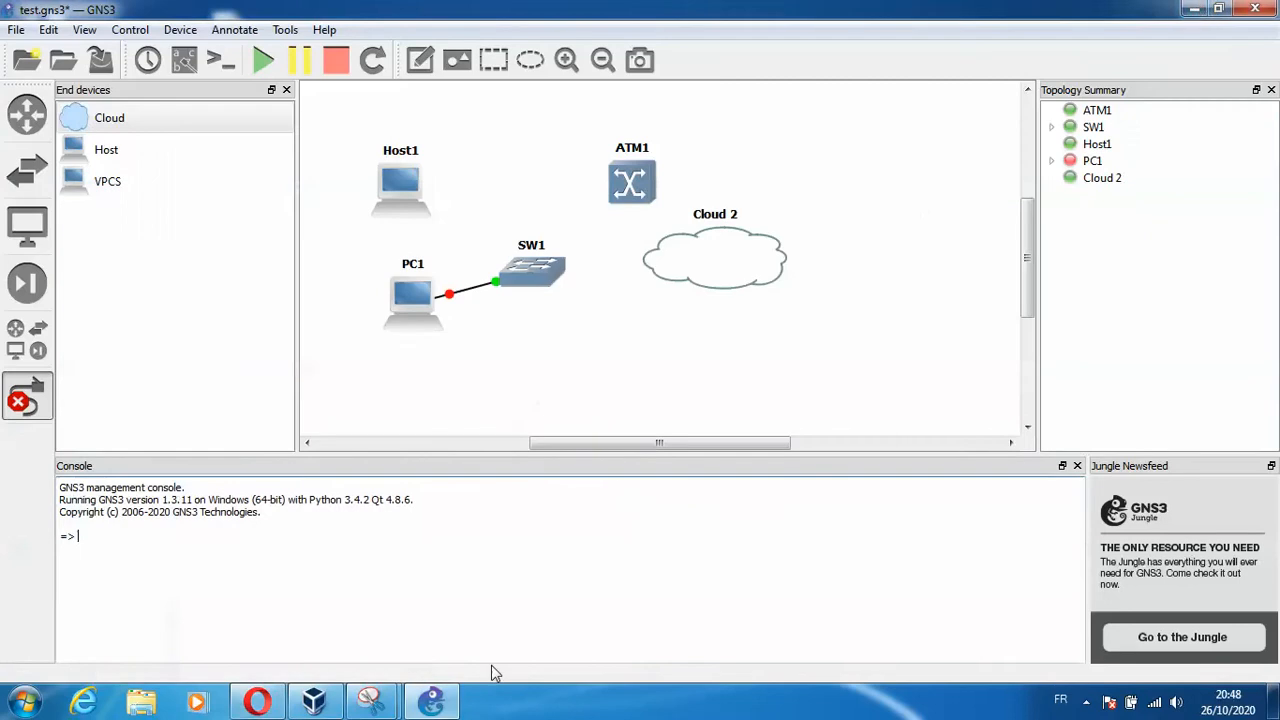
left_click(257, 700)
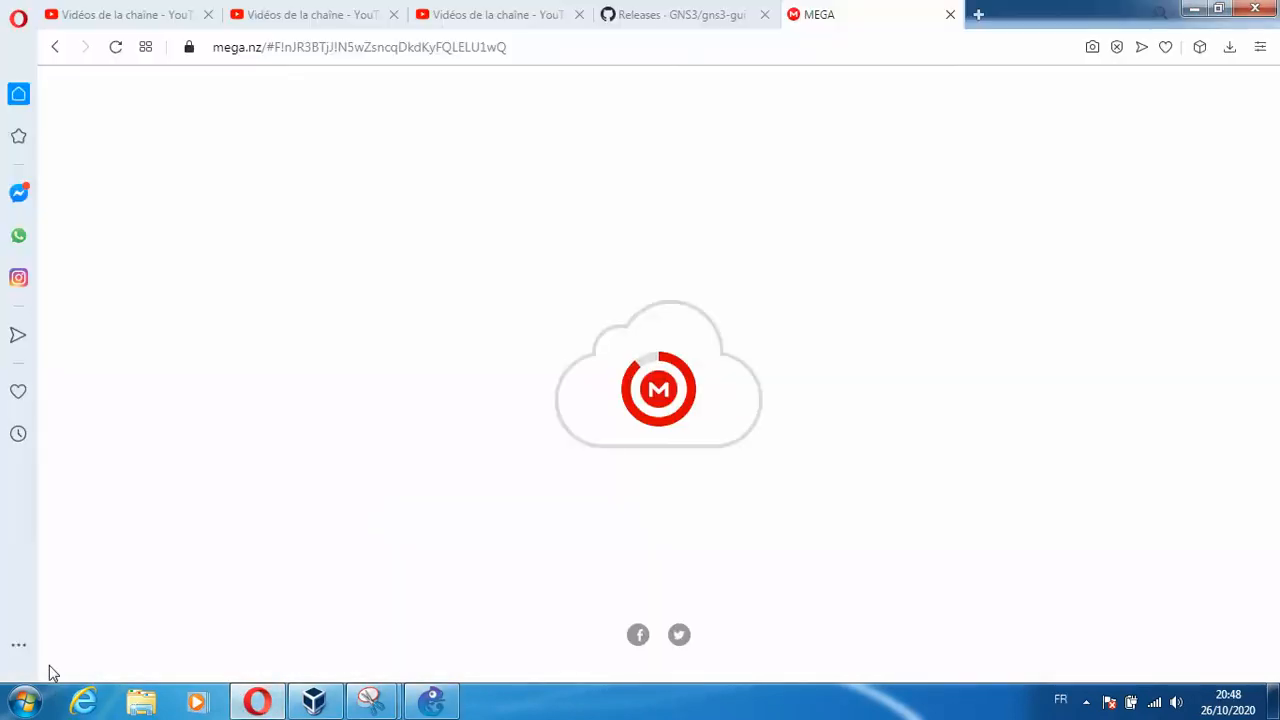
- In Windows Explorer, copy the GNS3 IOS folder from D:\logiciel to the desktop
left_click(140, 705)
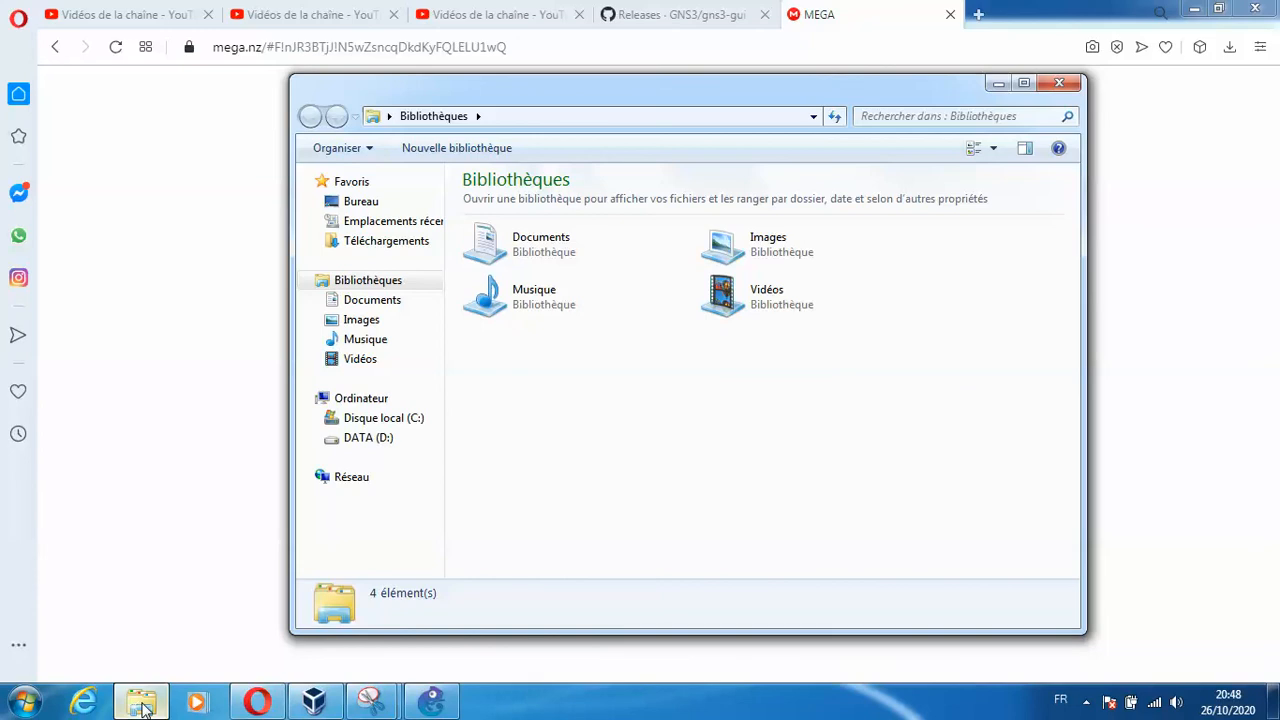
left_click(365, 440)
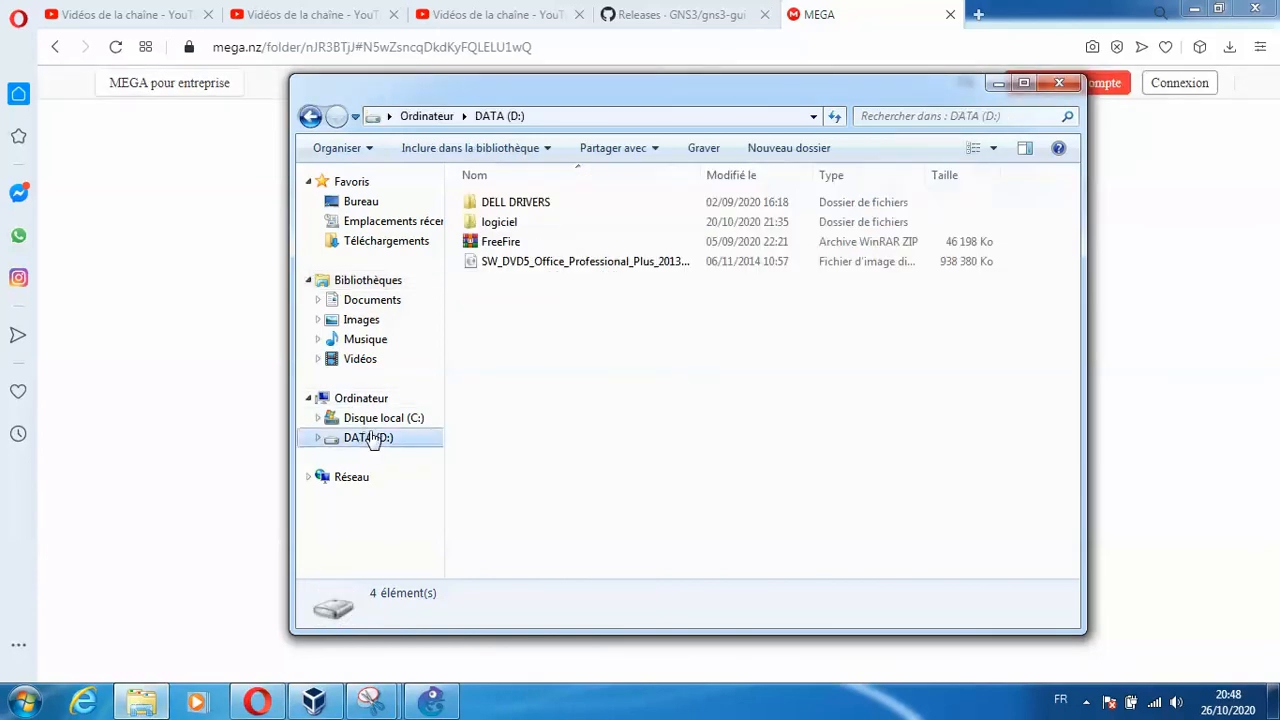
double_click(552, 223)
left_click(525, 206)
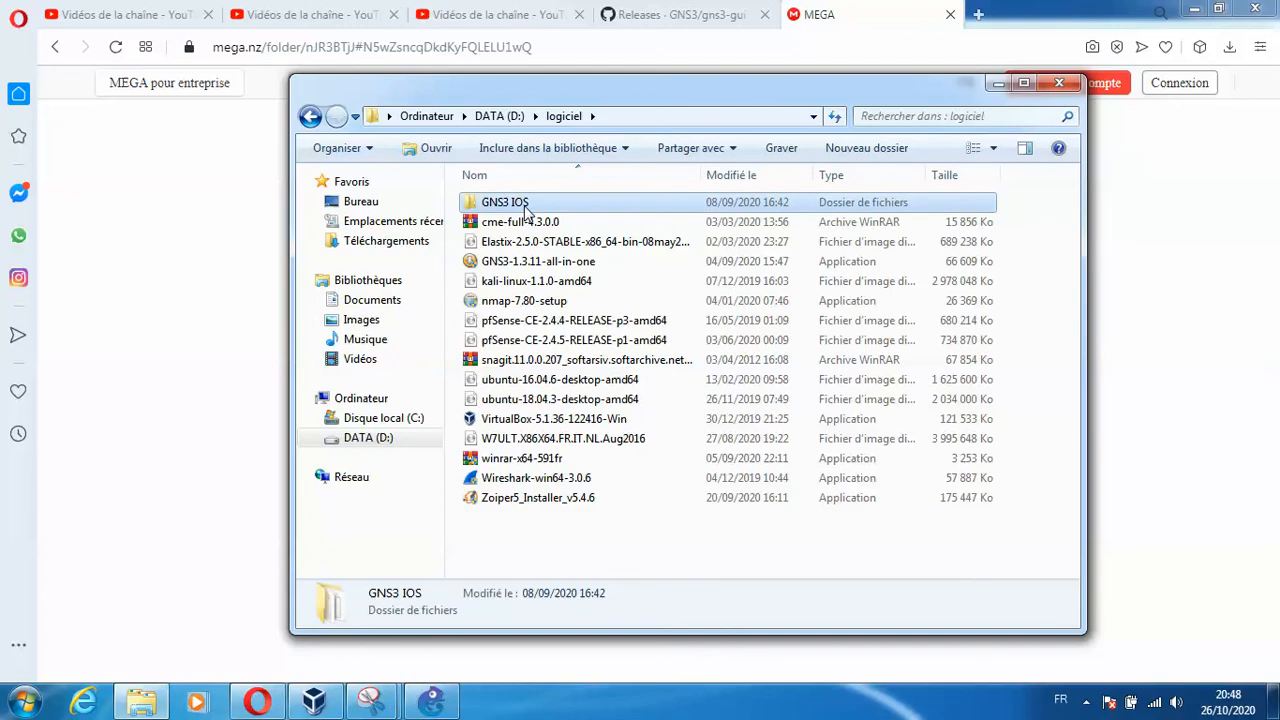
left_click(1273, 702)
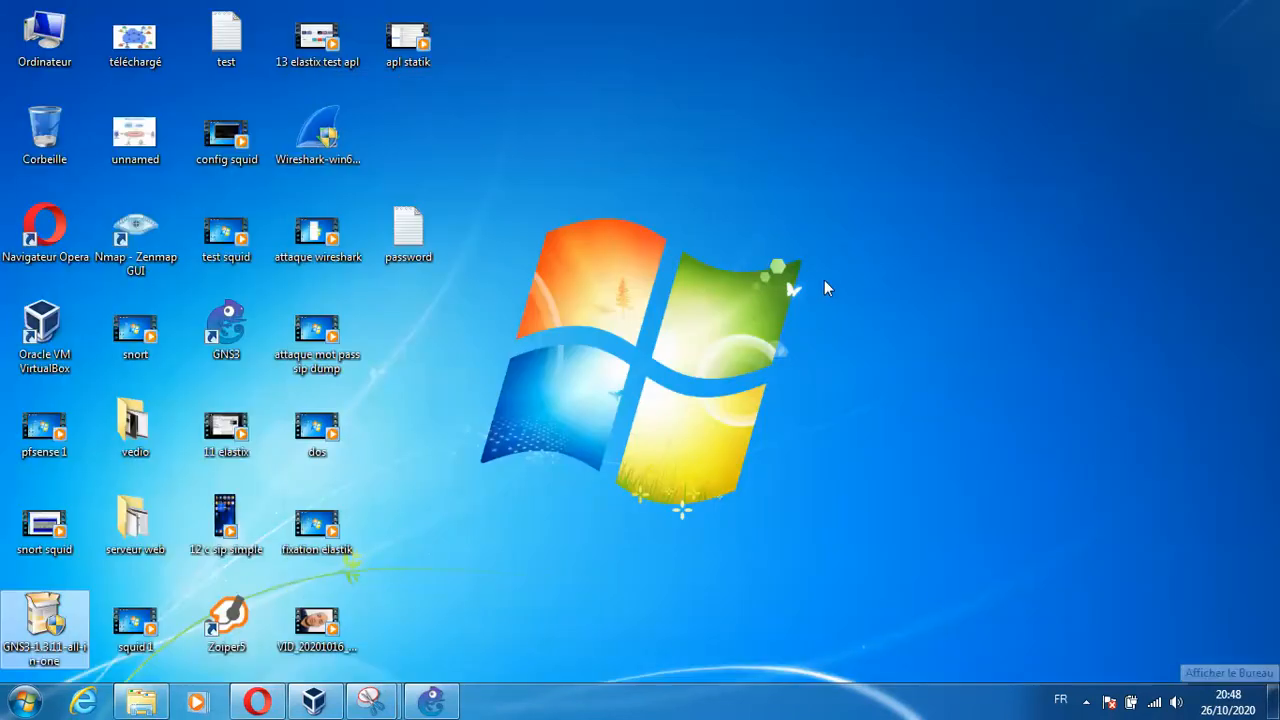
key("ctrl+v")
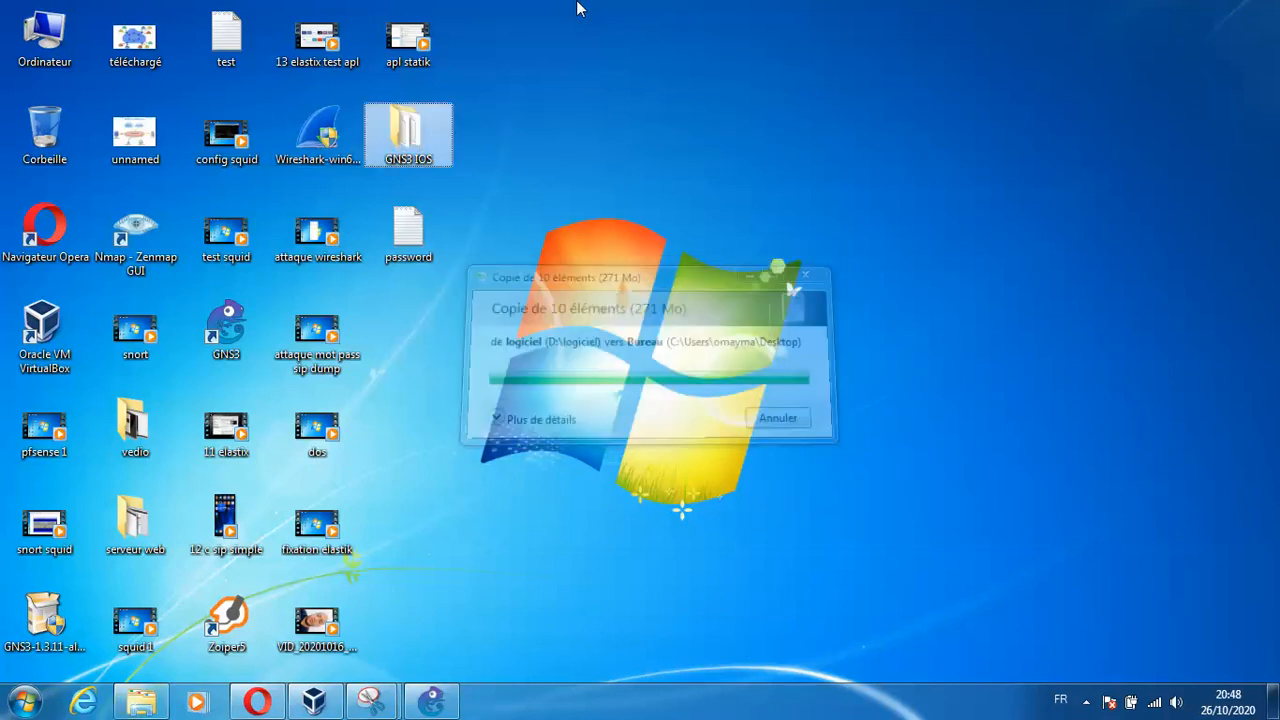
- Switch back to GNS3 and start a new IOS router template in the Dynamips preferences
left_click(441, 694)
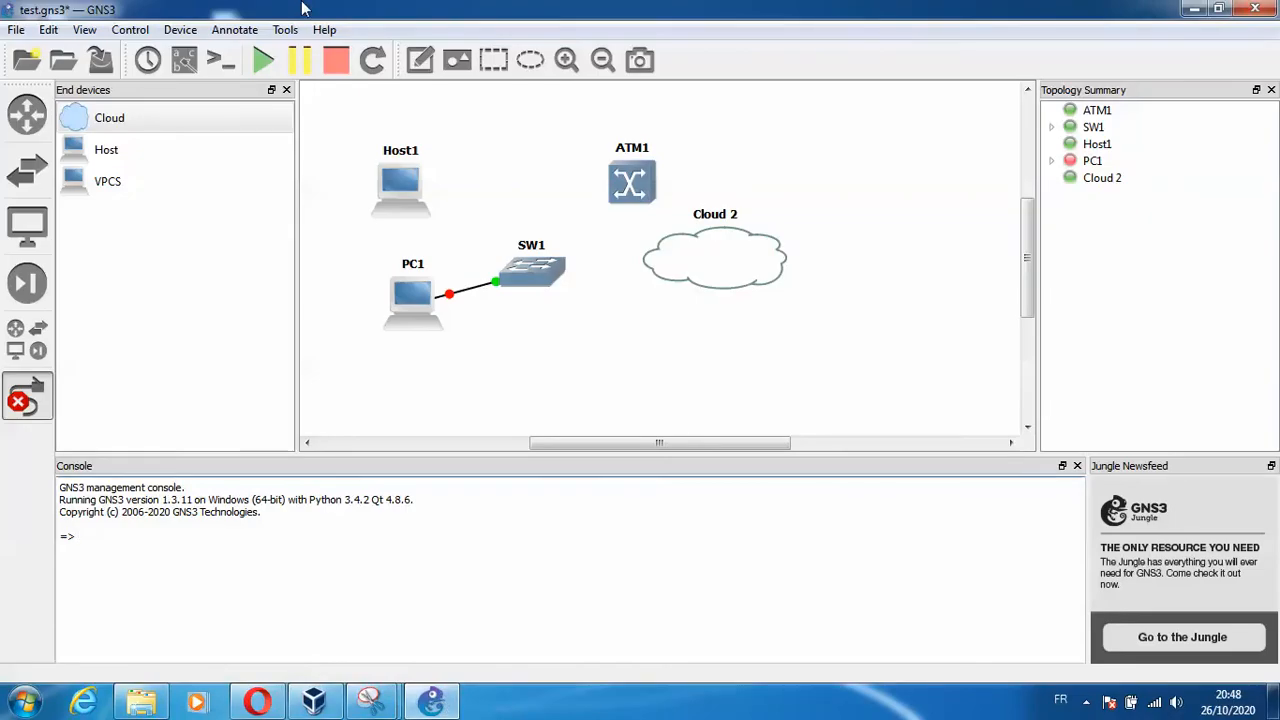
left_click(48, 29)
mouse_move(84, 29)
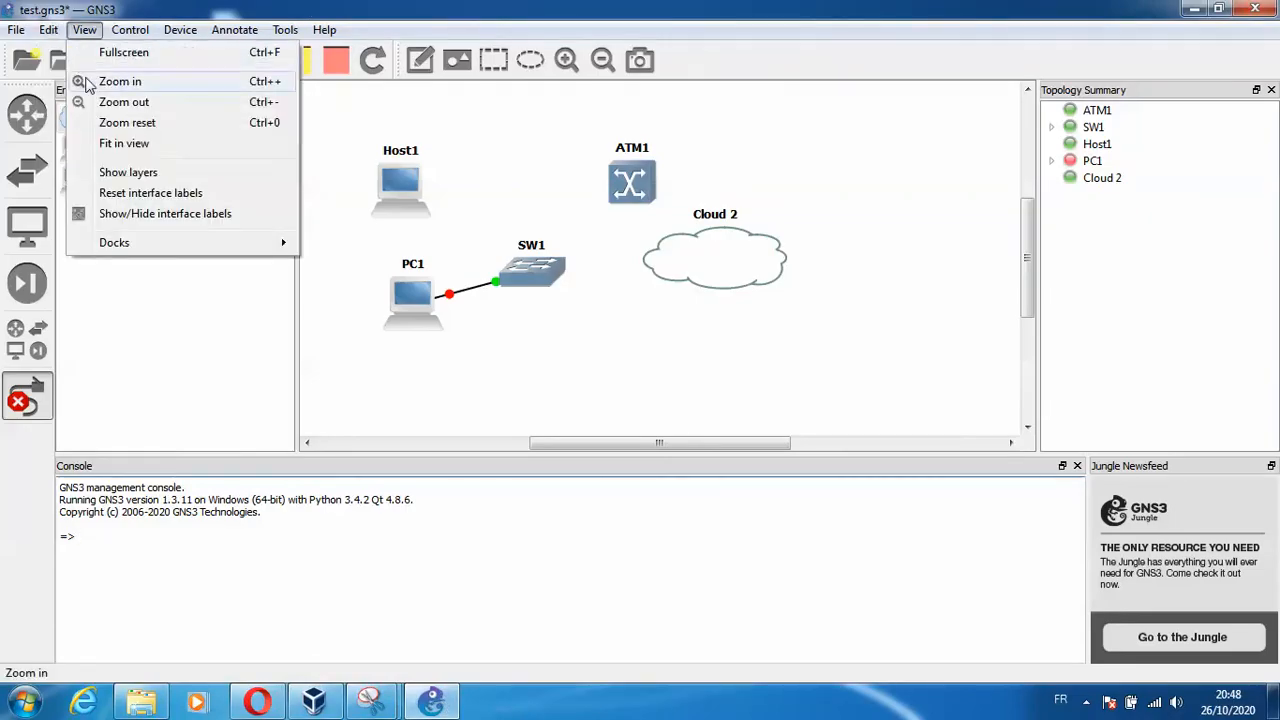
mouse_move(44, 33)
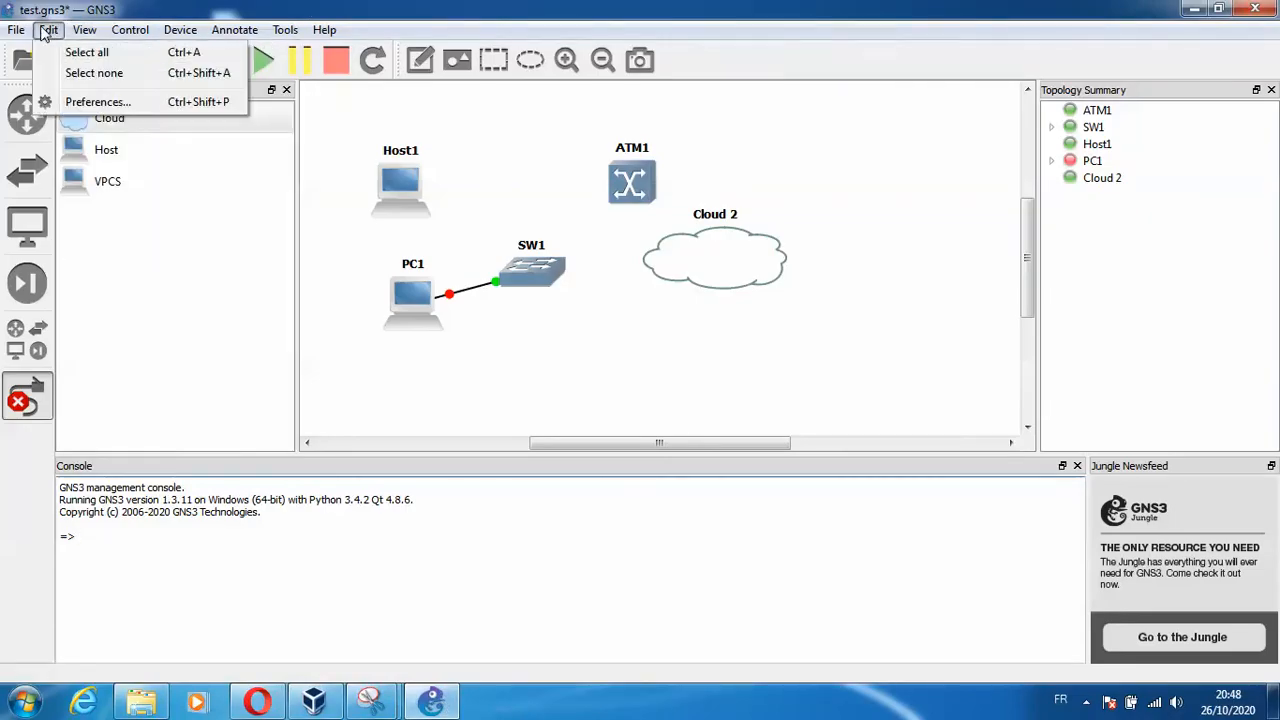
left_click(70, 101)
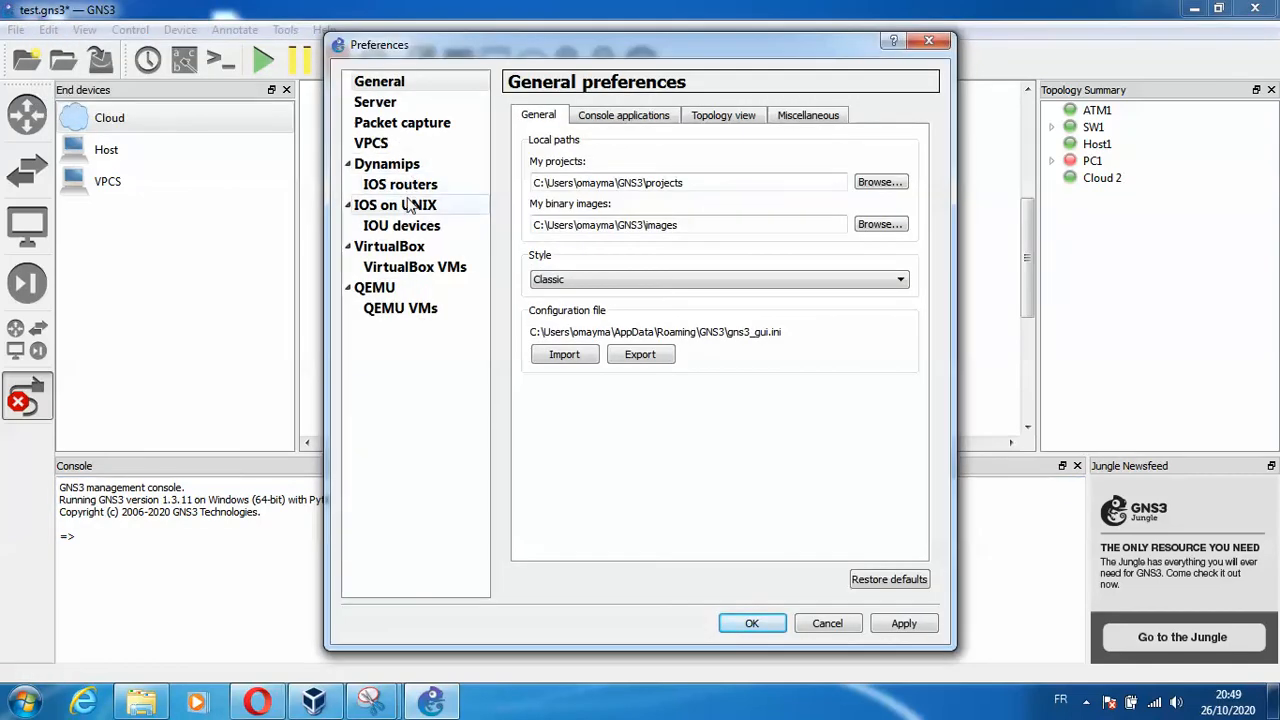
left_click(405, 186)
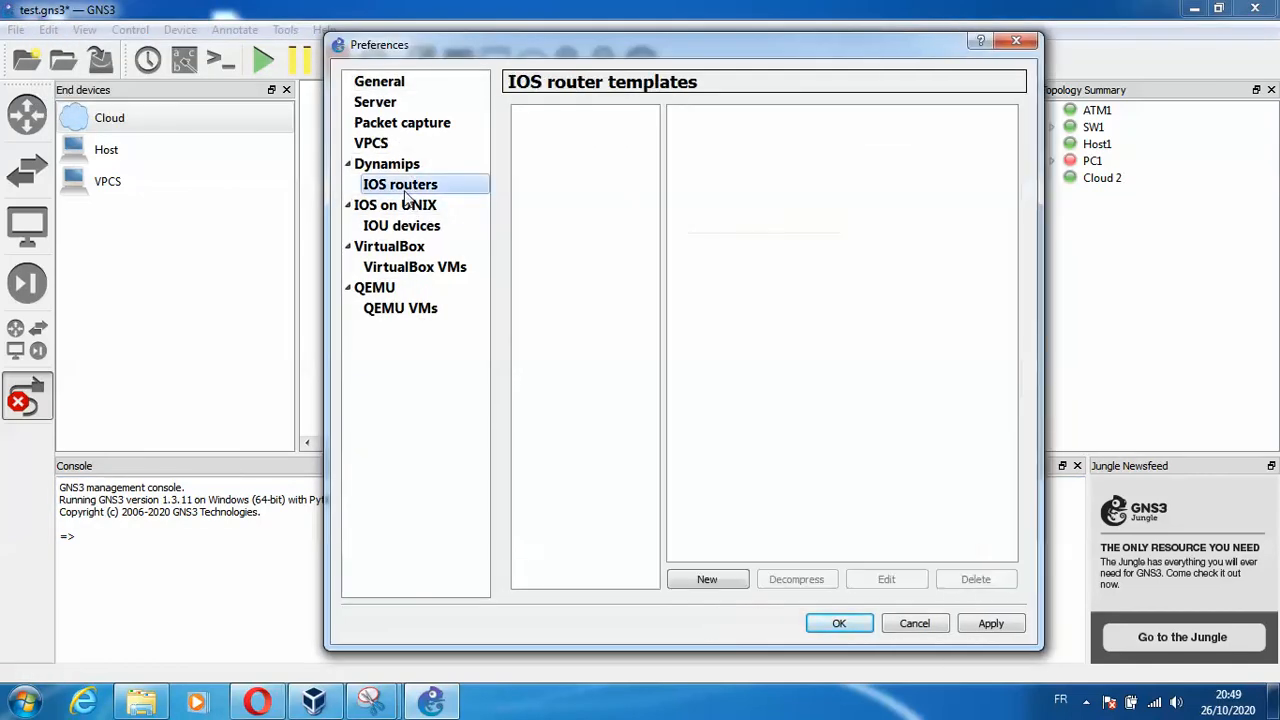
left_click(729, 578)
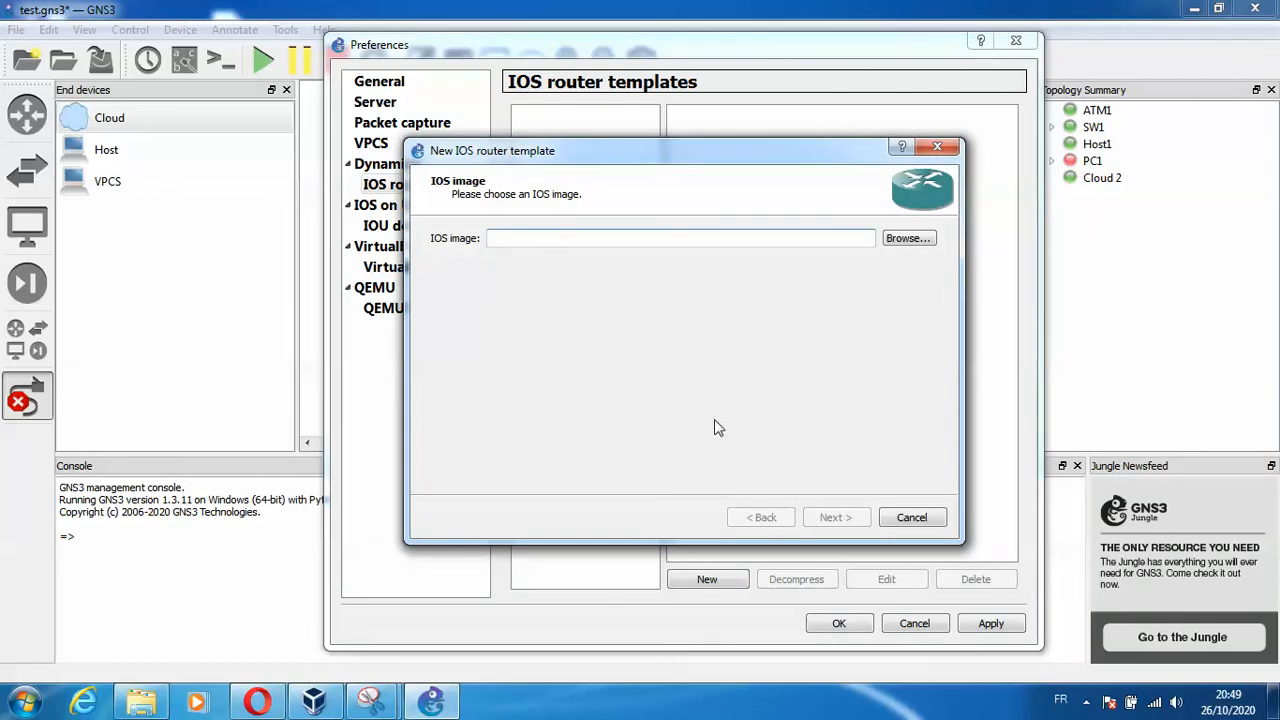
- Choose c7200-advipservicesk9-mz.152-4.S5.bin from the desktop's GNS3 IOS folder as the router image and decompress it
left_click(896, 241)
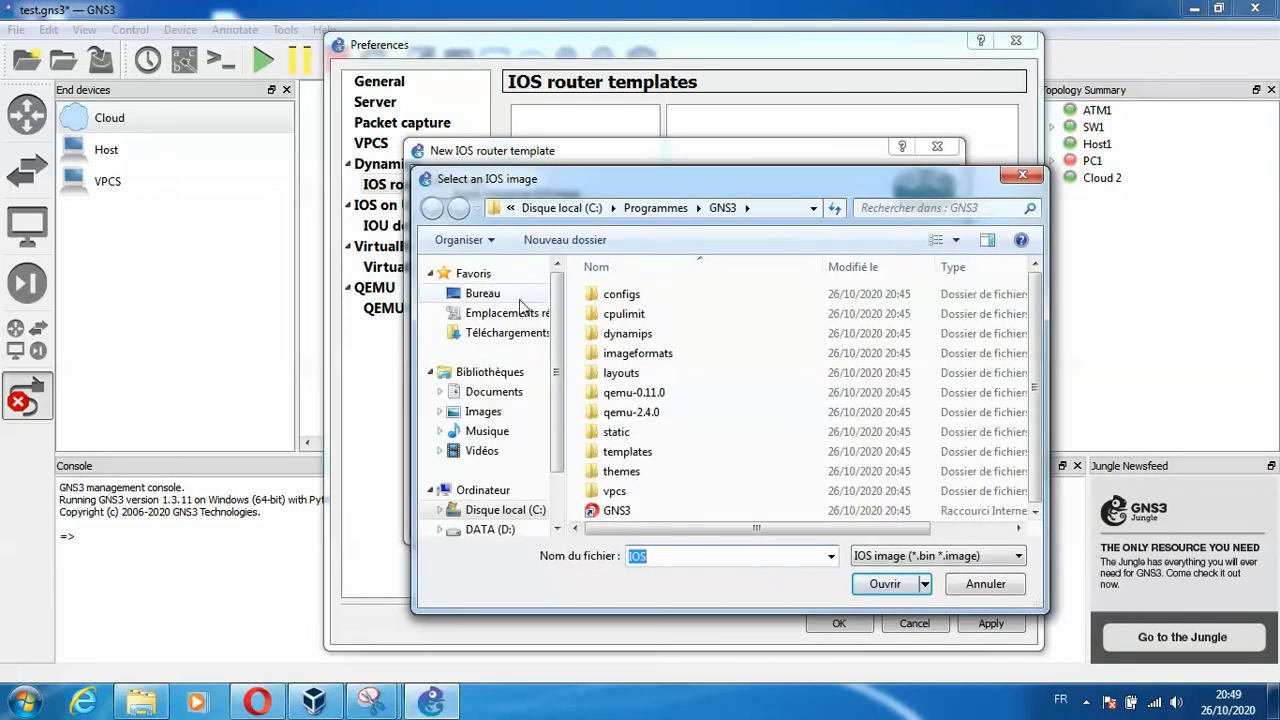
left_click(483, 293)
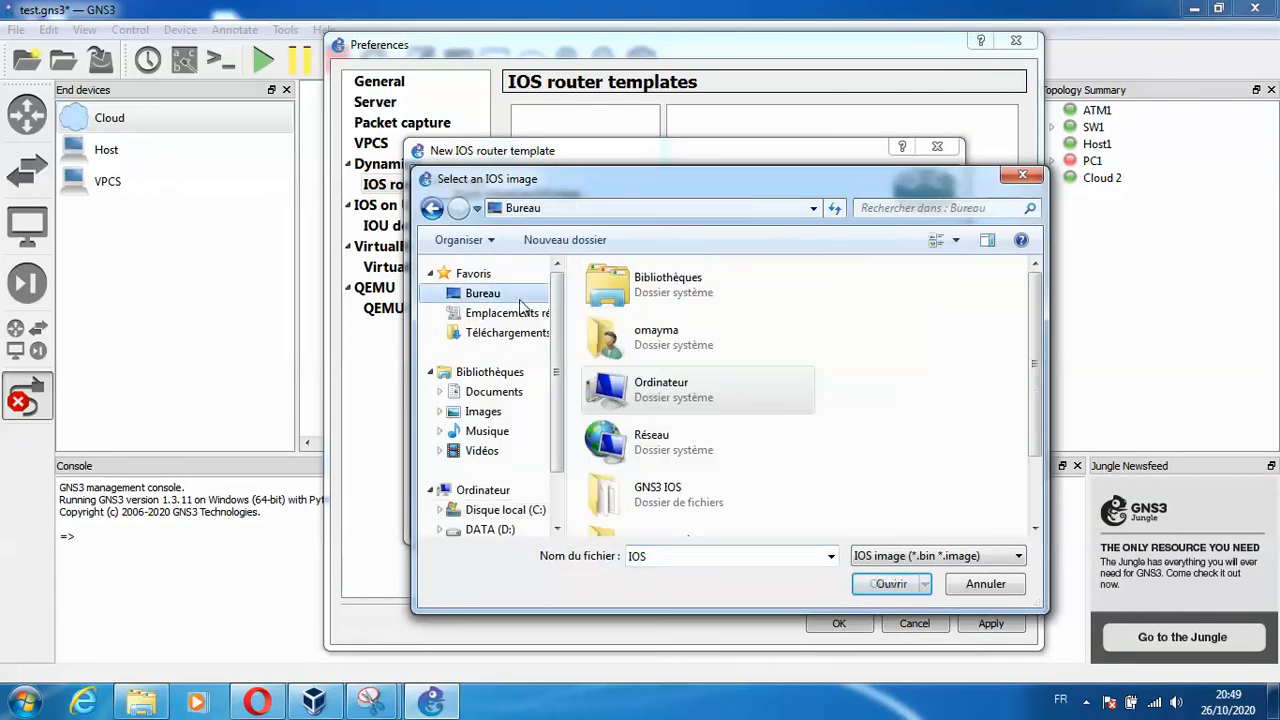
double_click(770, 490)
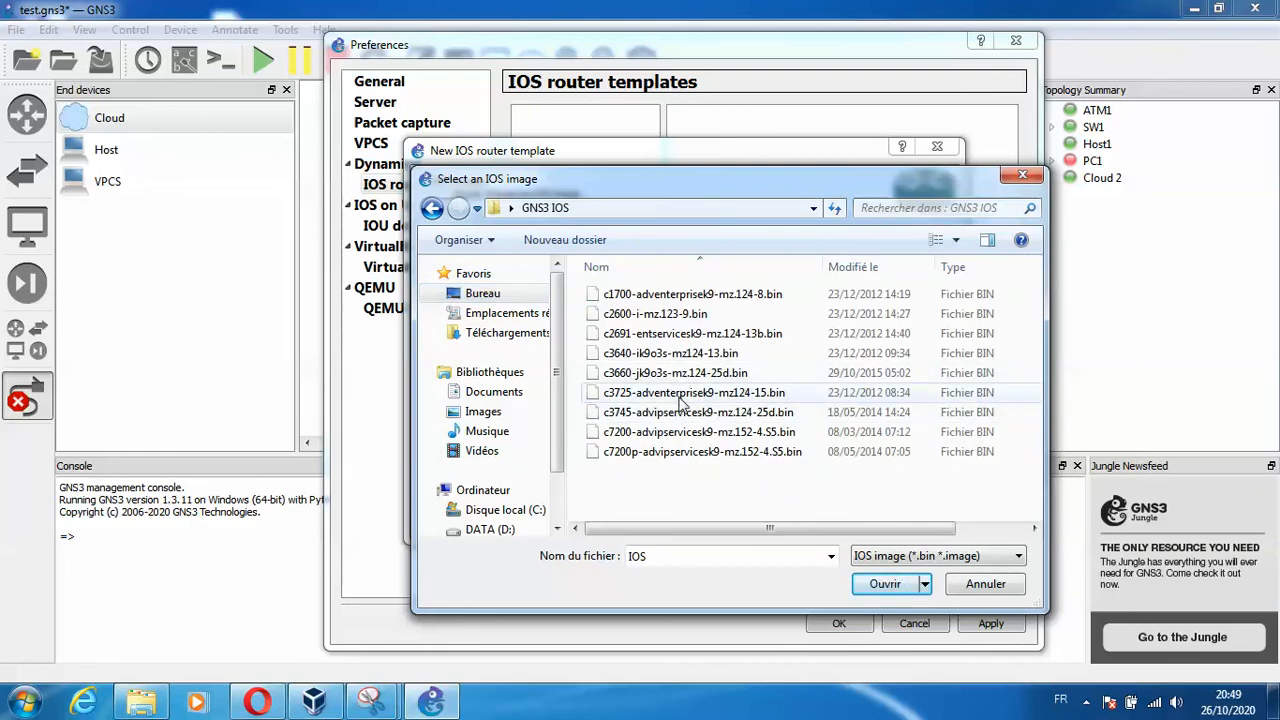
double_click(697, 432)
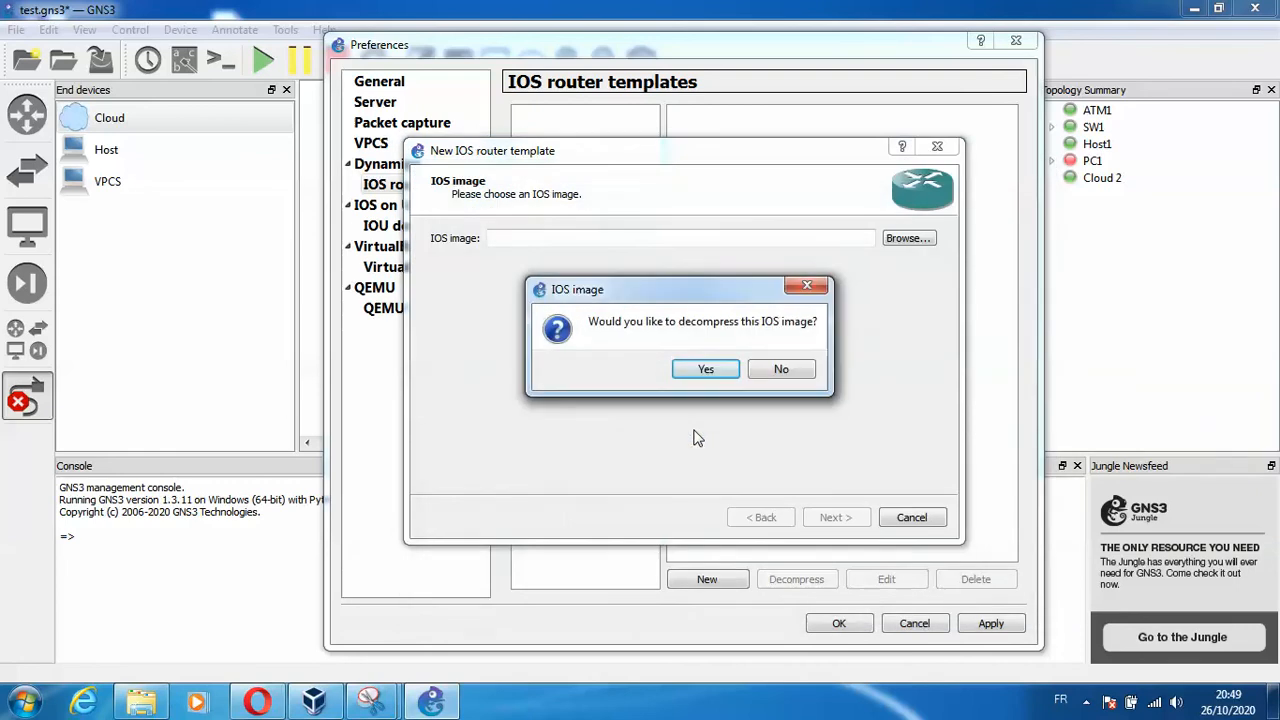
left_click(705, 369)
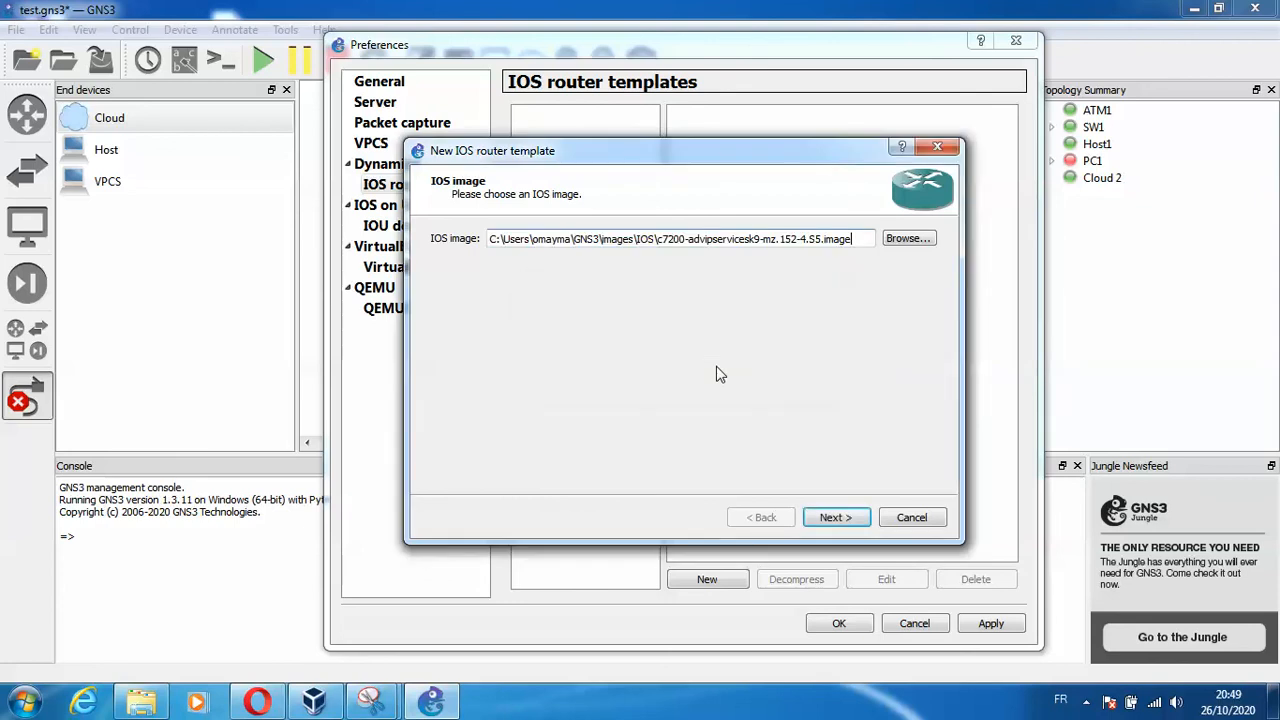
- Keep the c7200 template's name, platform and memory defaults, and assign PA-2FE-TX adapters to slots 1 and 2
left_click(815, 517)
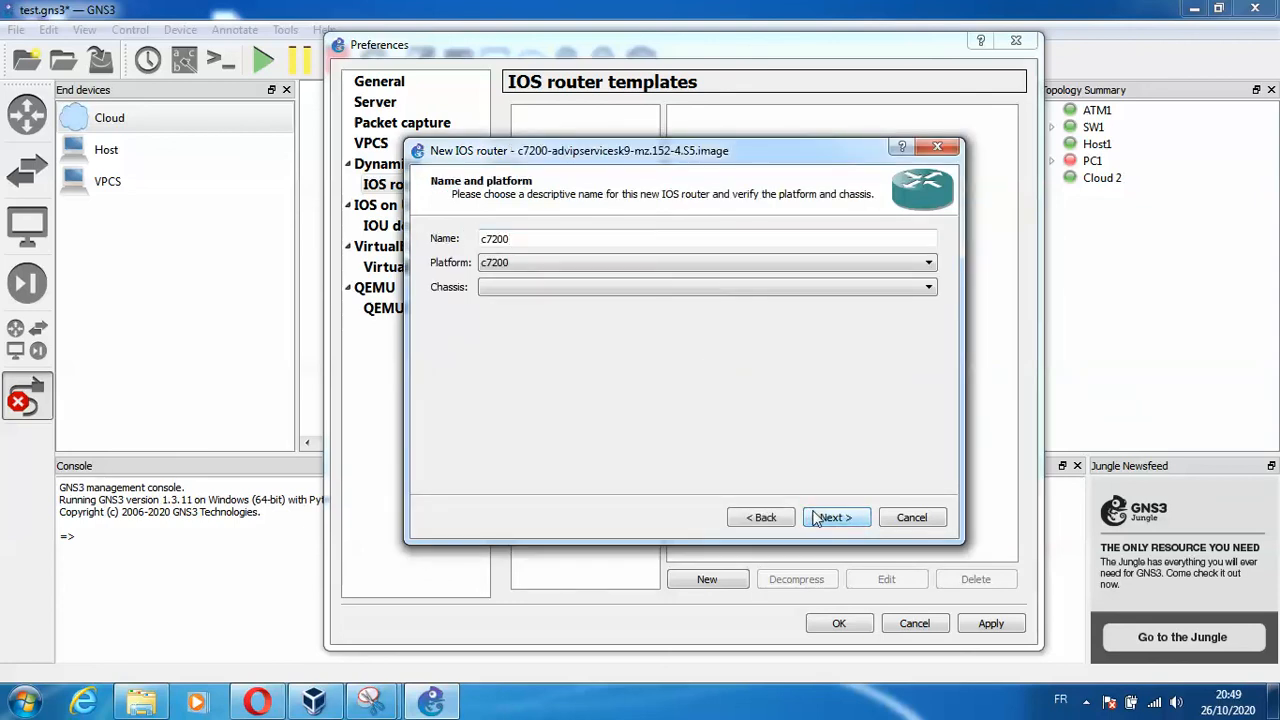
left_click(835, 517)
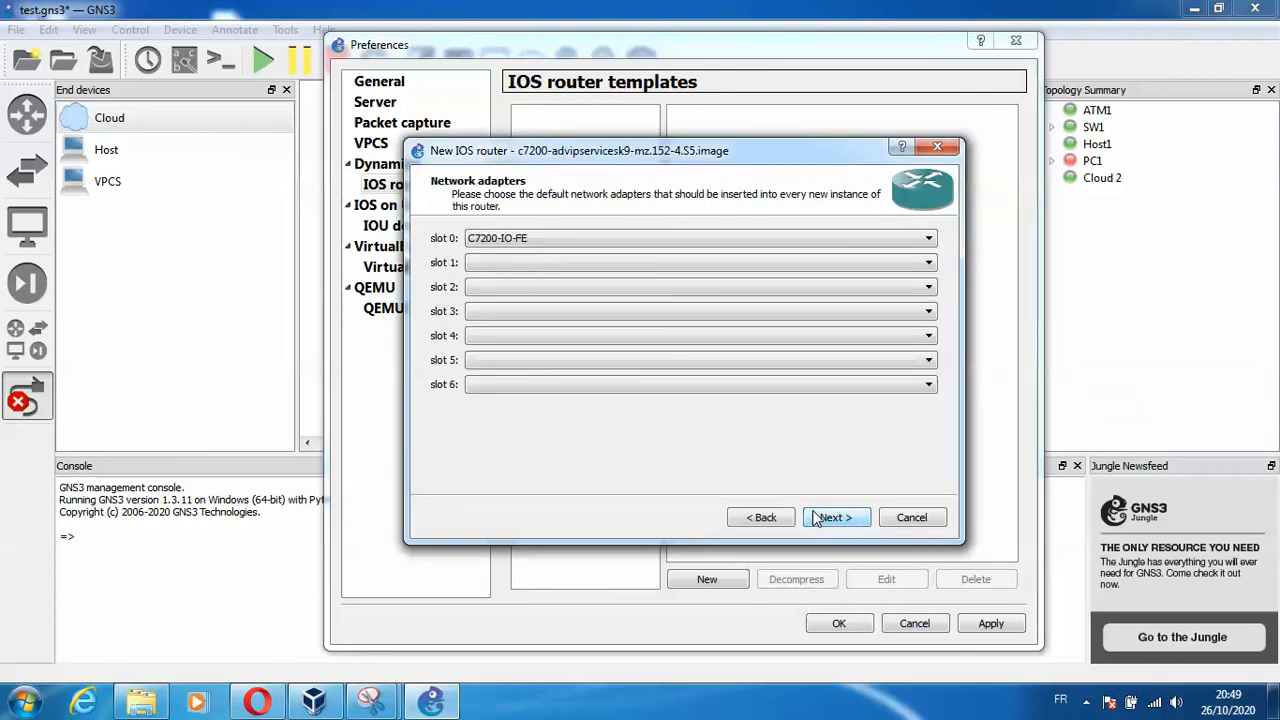
left_click(553, 264)
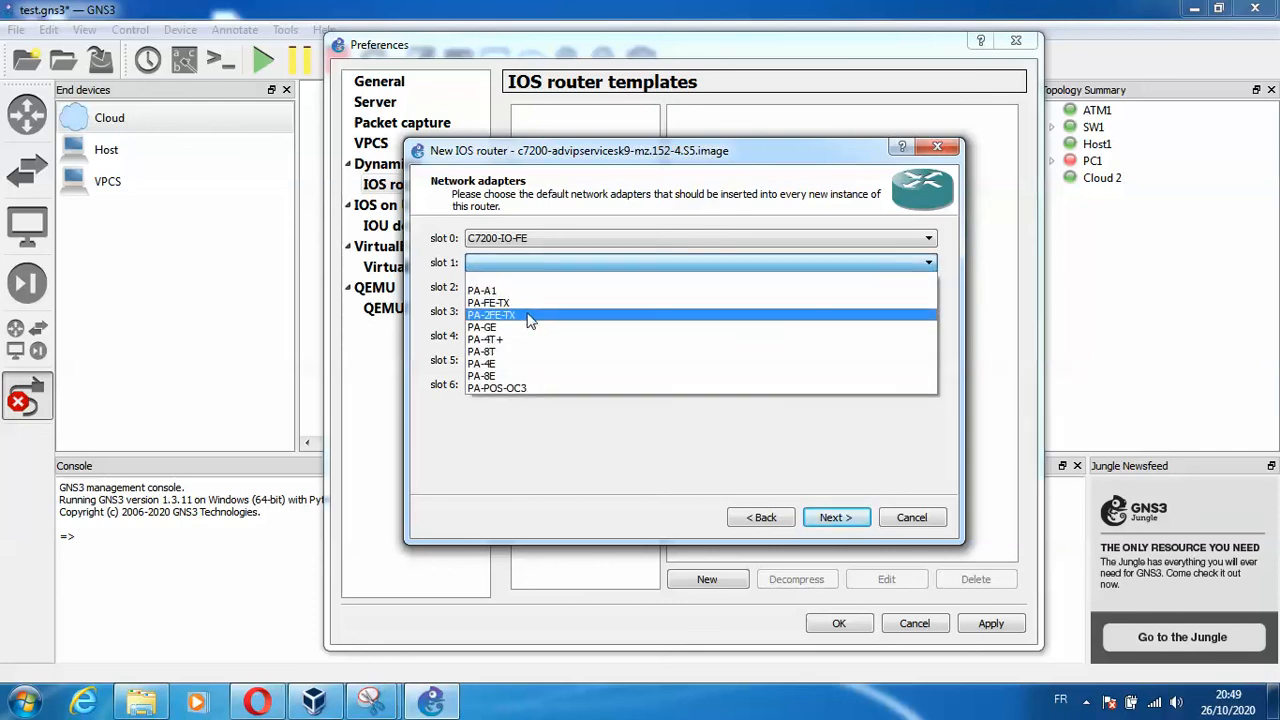
left_click(530, 314)
left_click(508, 287)
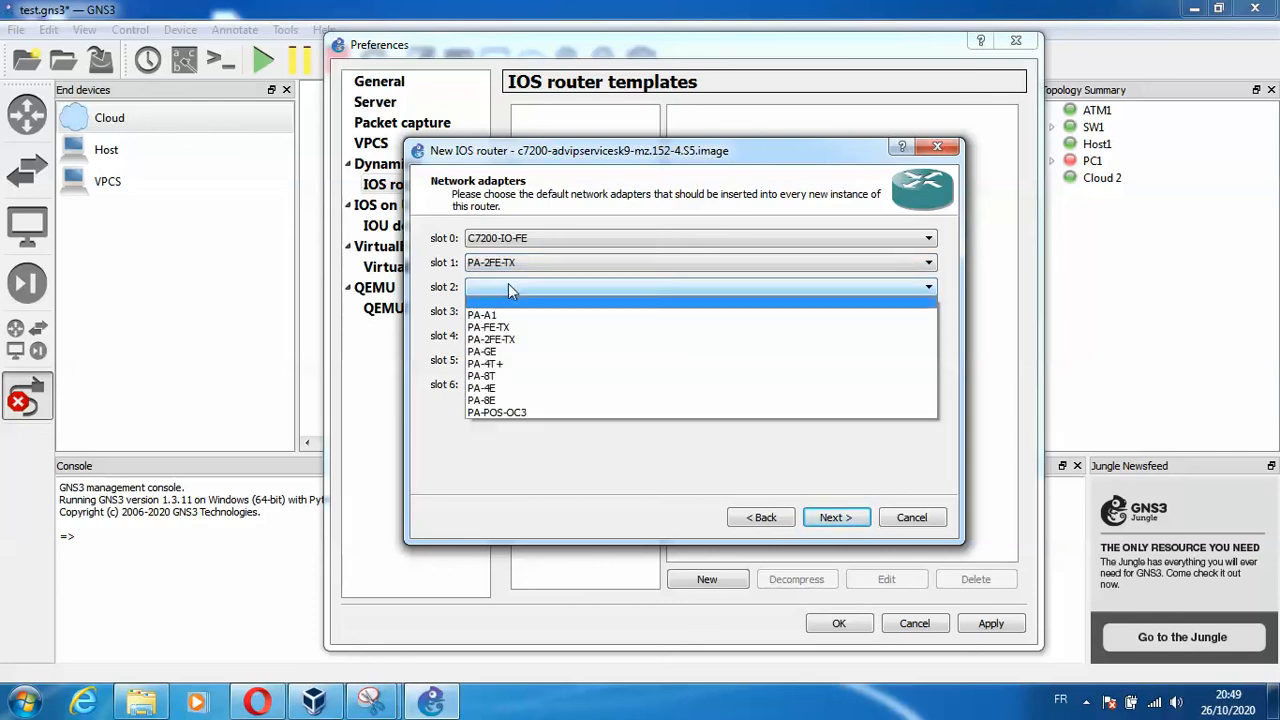
left_click(511, 339)
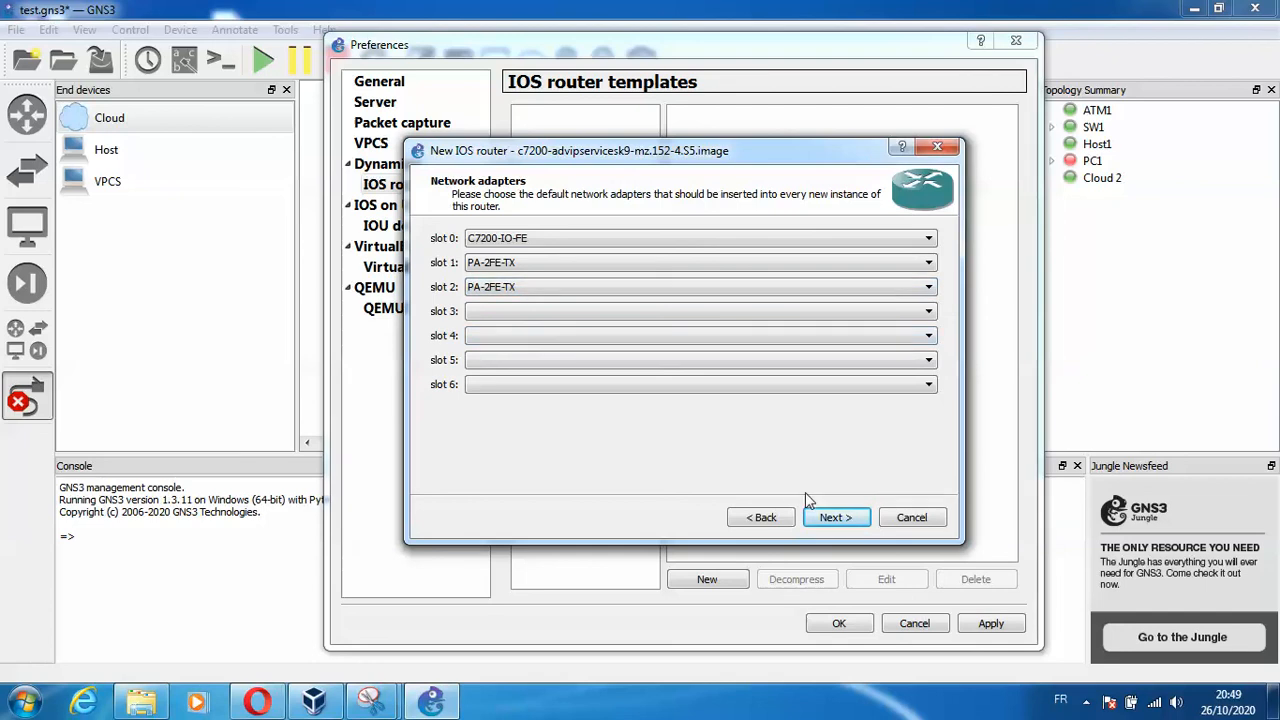
- Finish the c7200 template with Idle-PC left empty, save the preferences and show the available routers
left_click(829, 521)
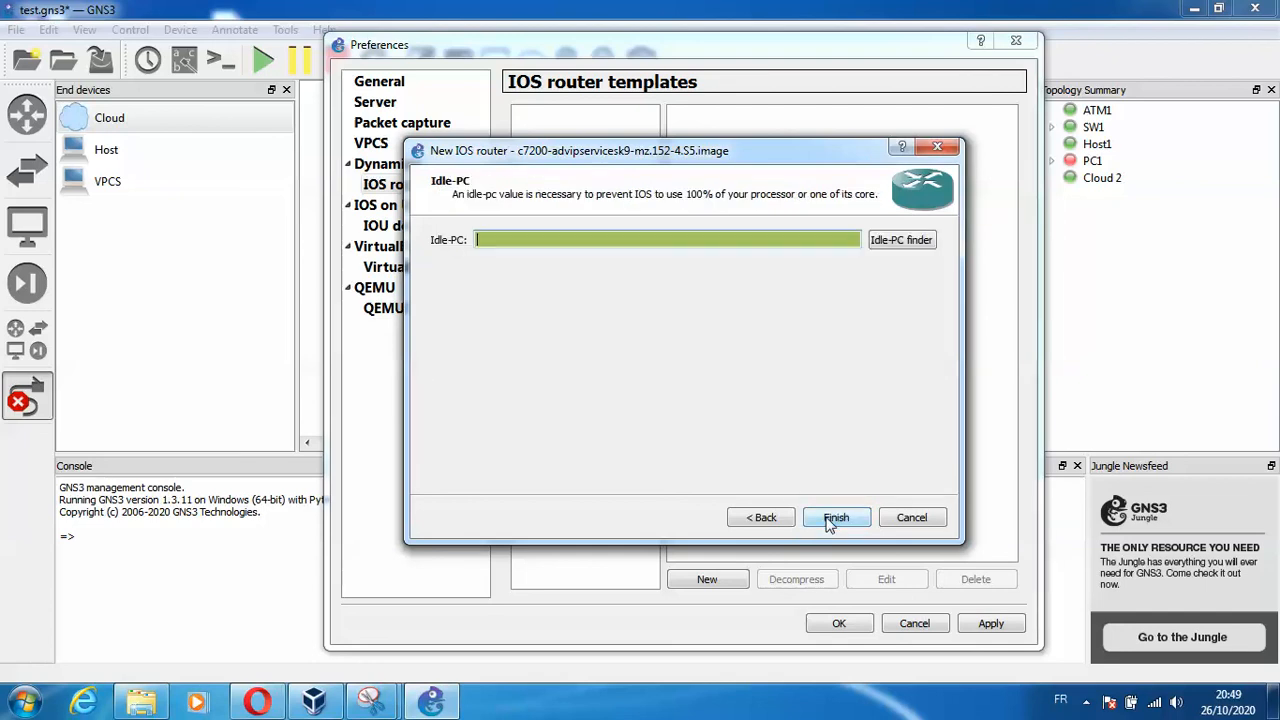
left_click(833, 519)
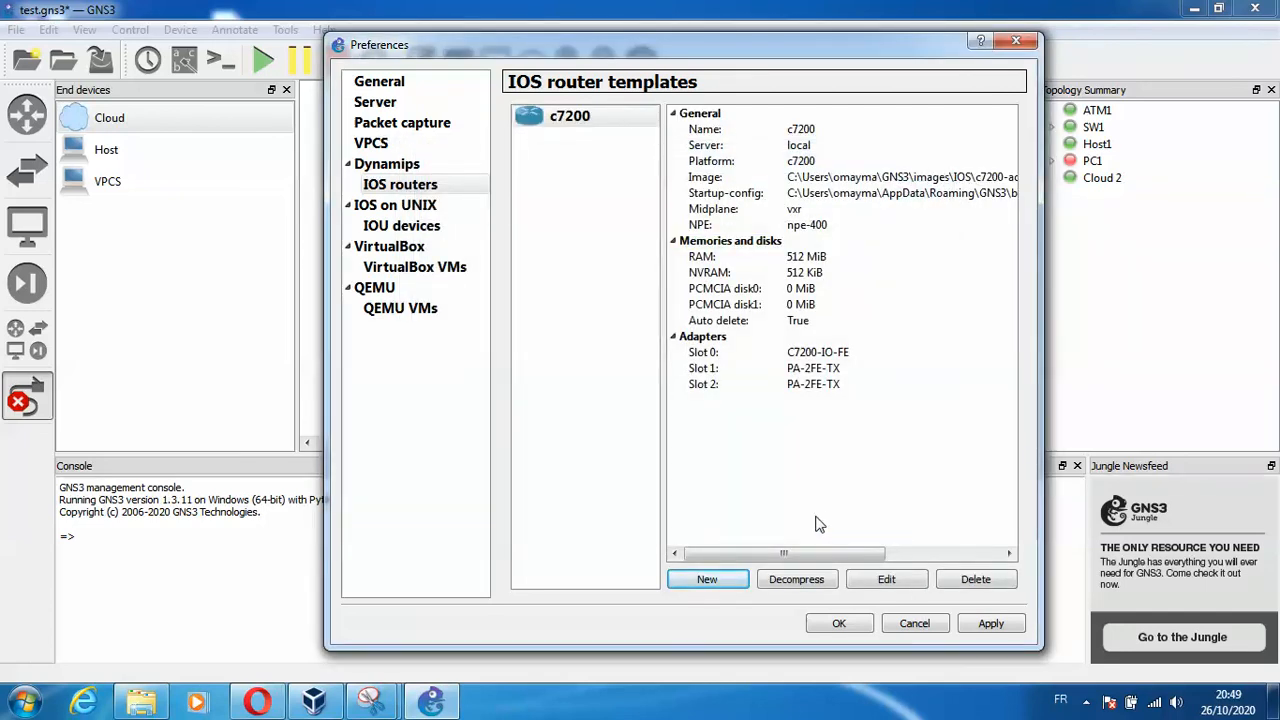
left_click(970, 624)
left_click(836, 624)
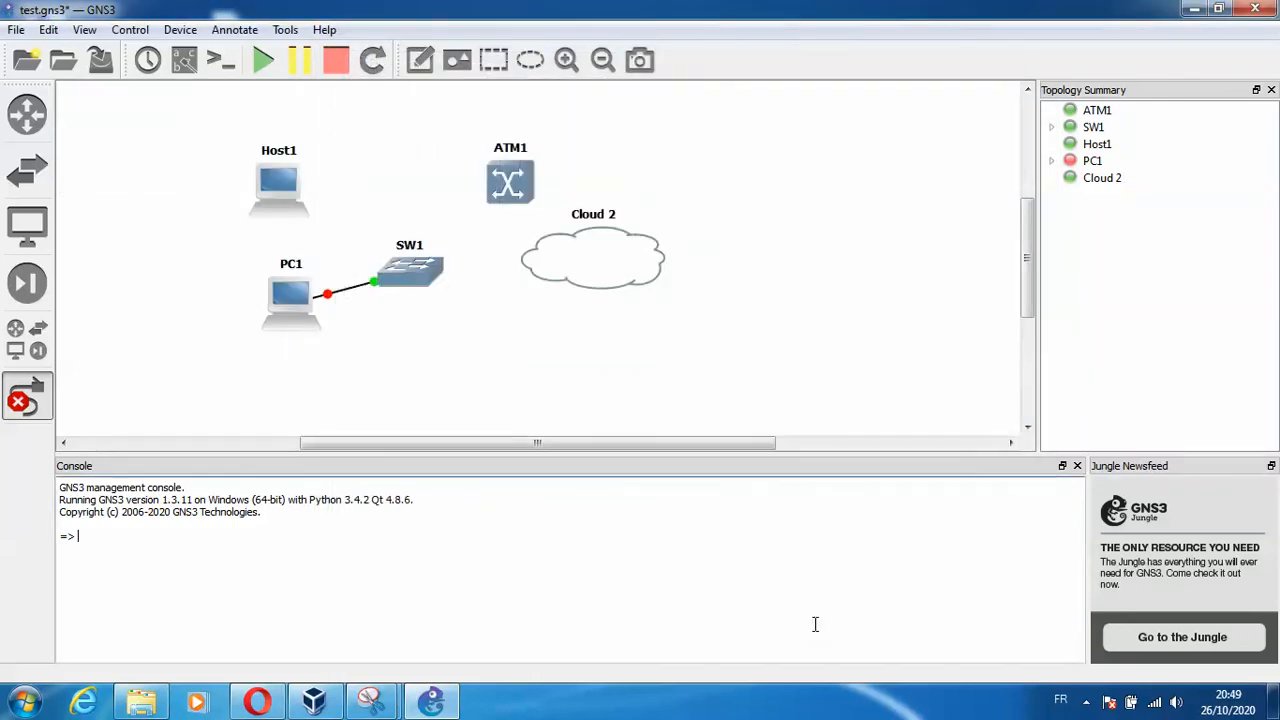
left_click(24, 116)
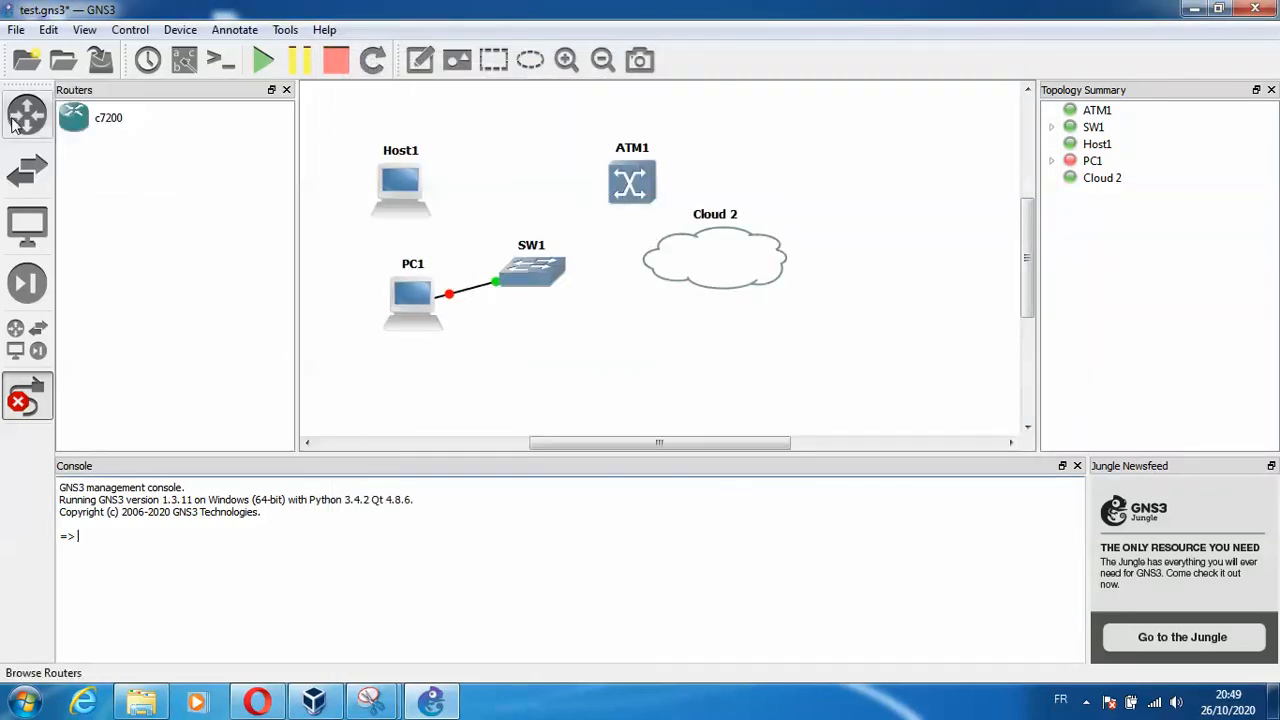
- Start another IOS router template using c3745-advipservicesk9-mz.124-25d.bin from the desktop's GNS3 IOS folder, and decompress the image
left_click(52, 32)
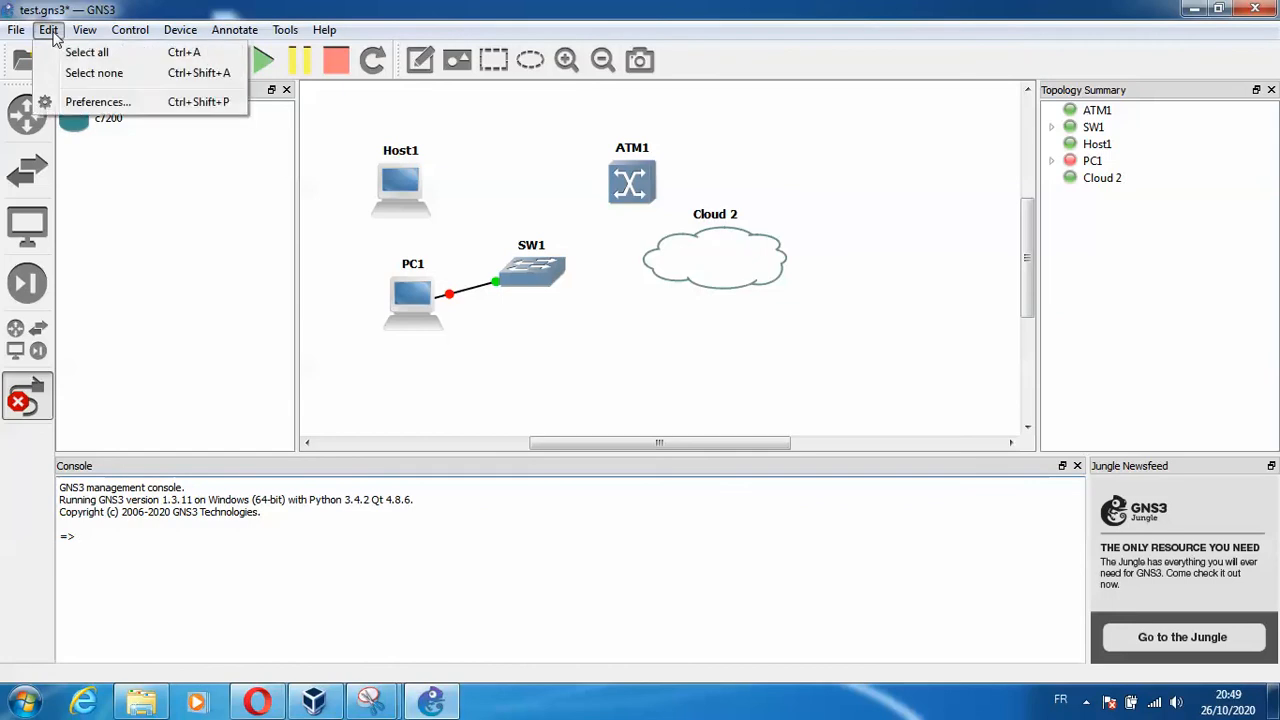
left_click(90, 103)
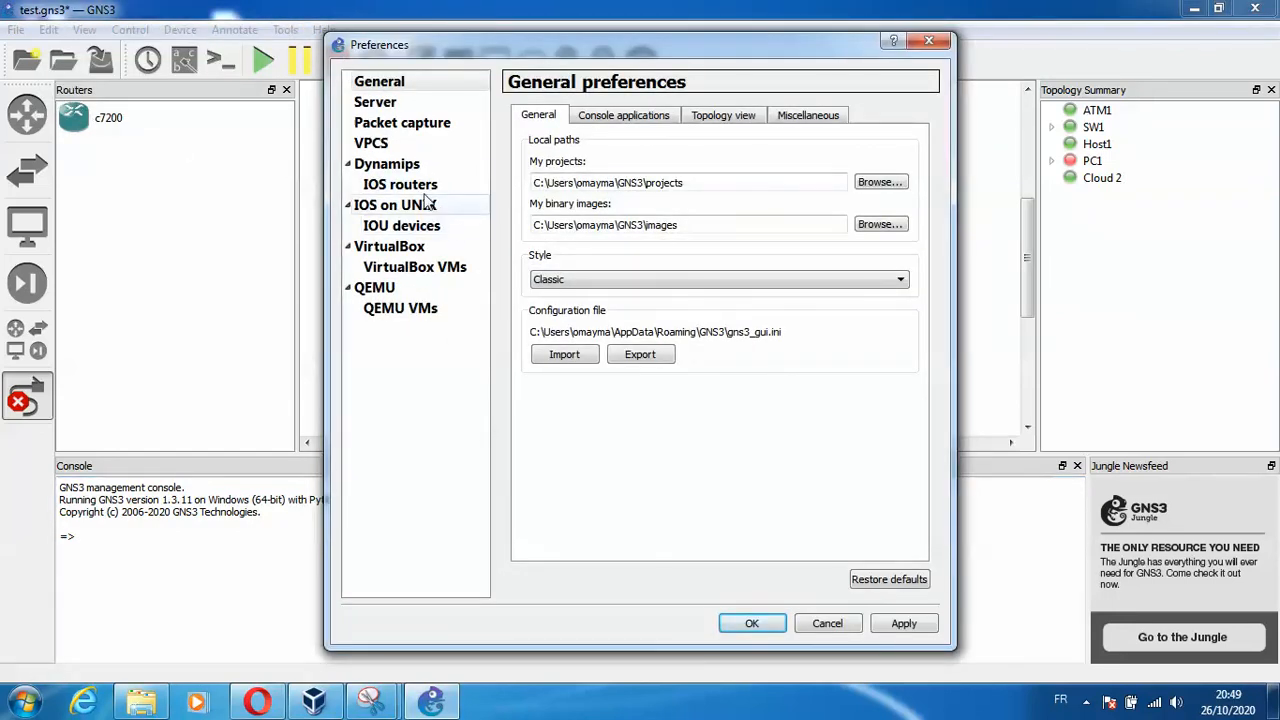
left_click(421, 190)
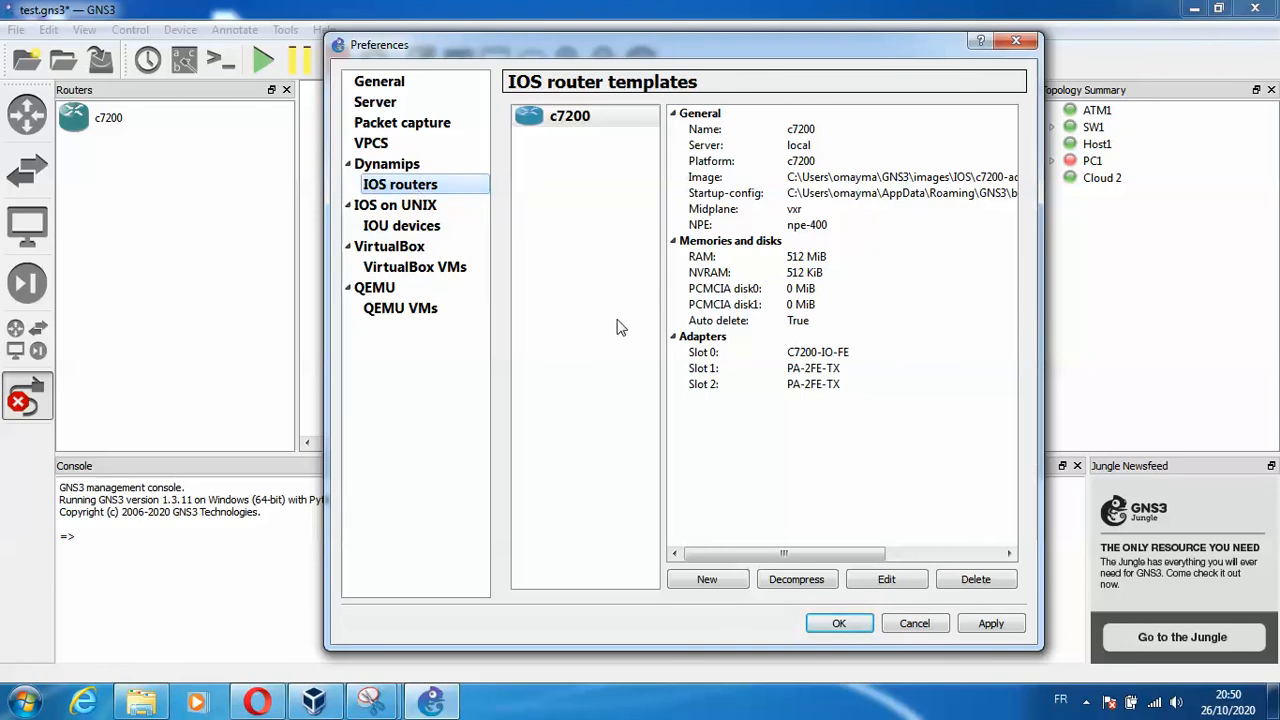
left_click(729, 580)
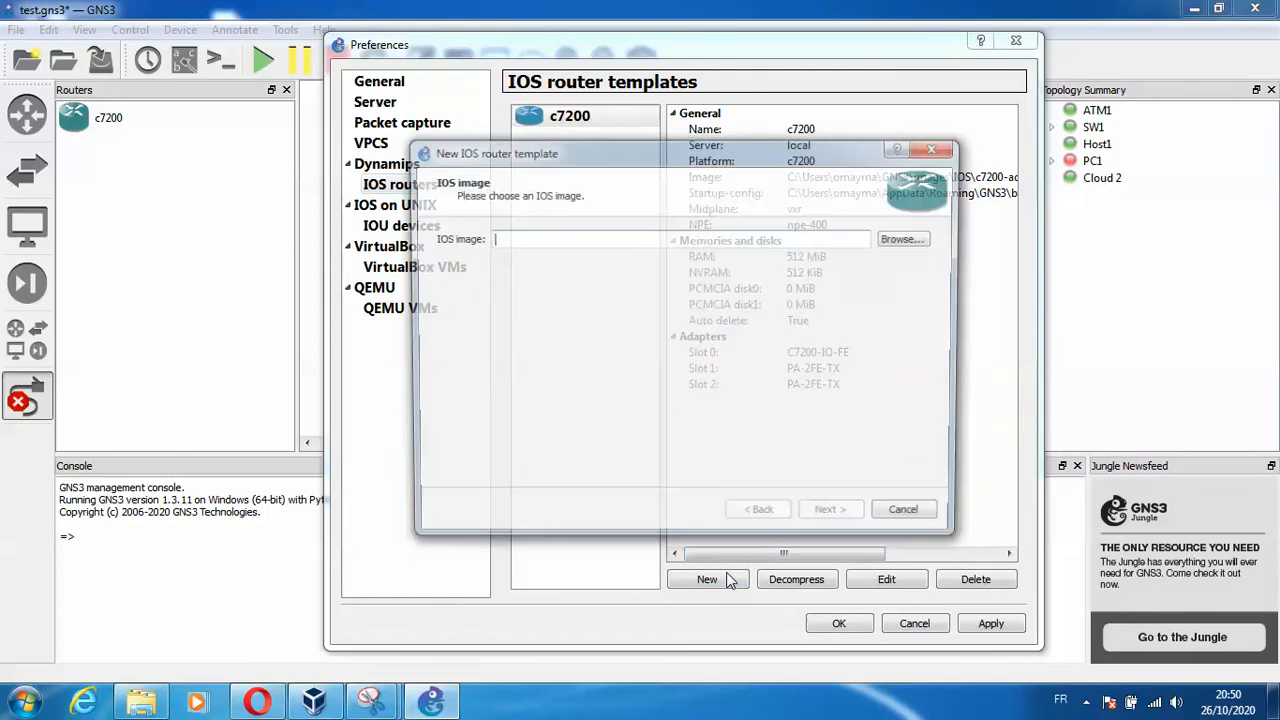
left_click(908, 238)
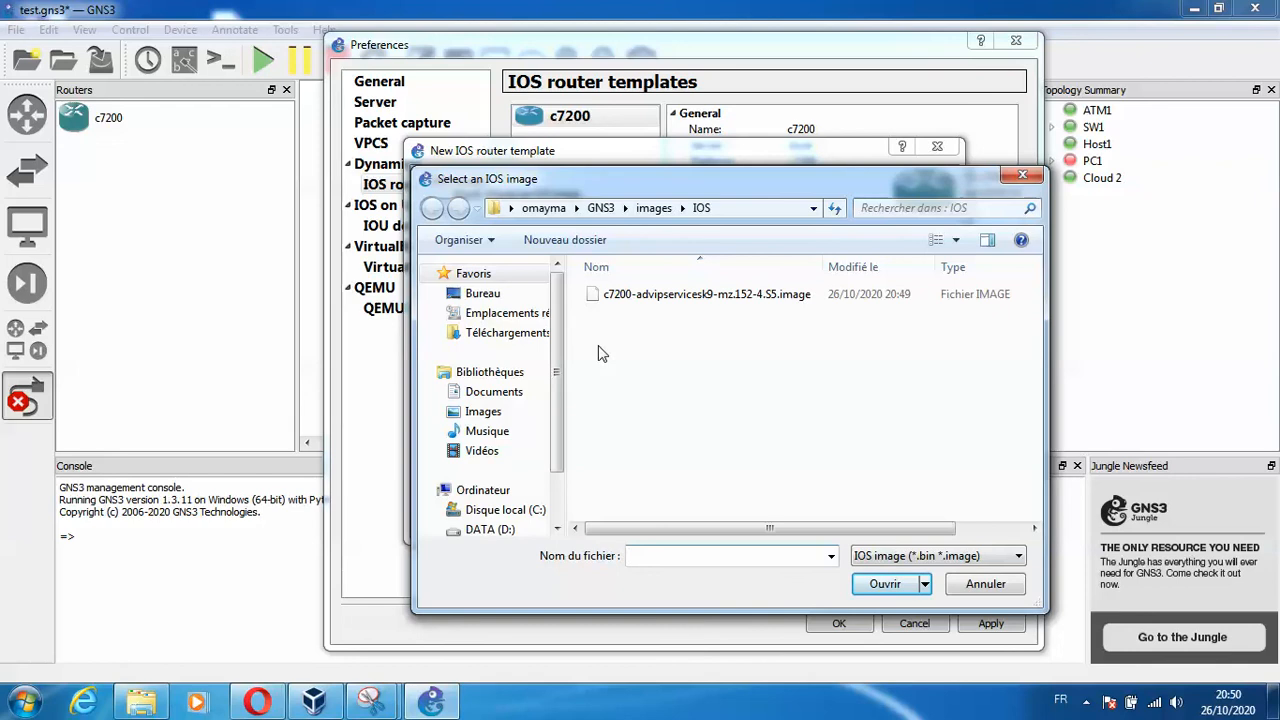
left_click(479, 295)
double_click(745, 500)
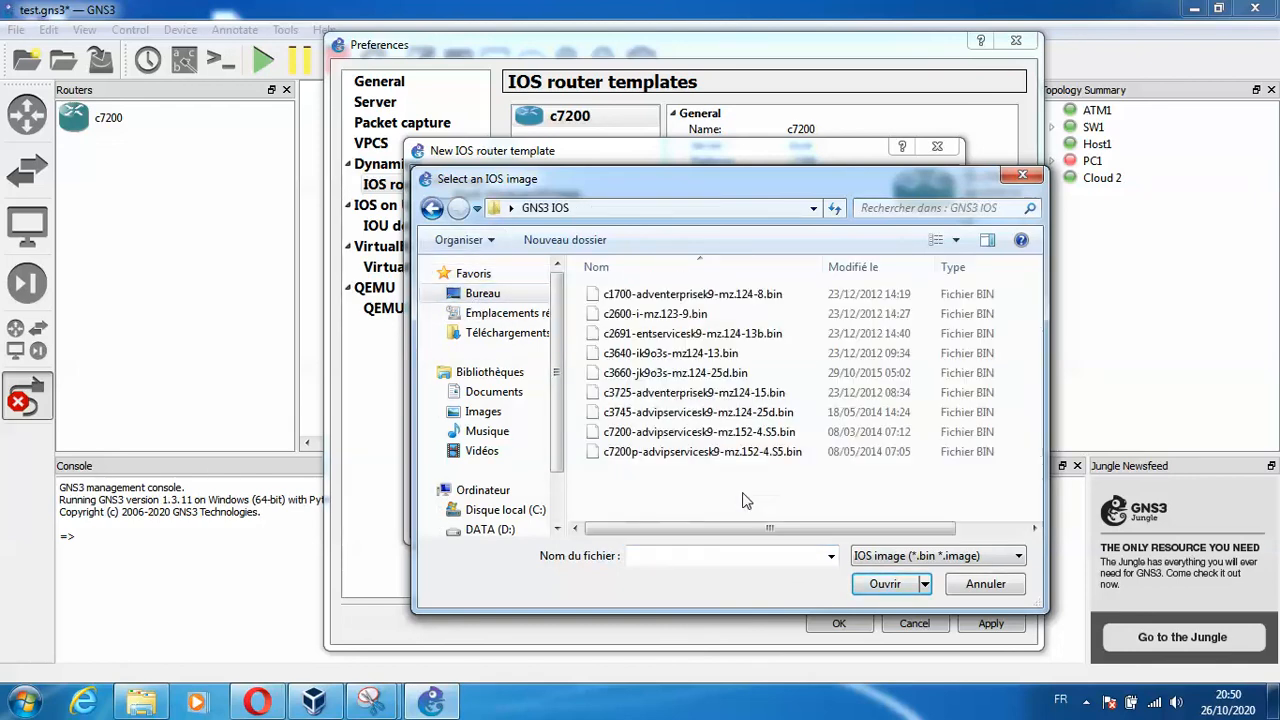
double_click(665, 412)
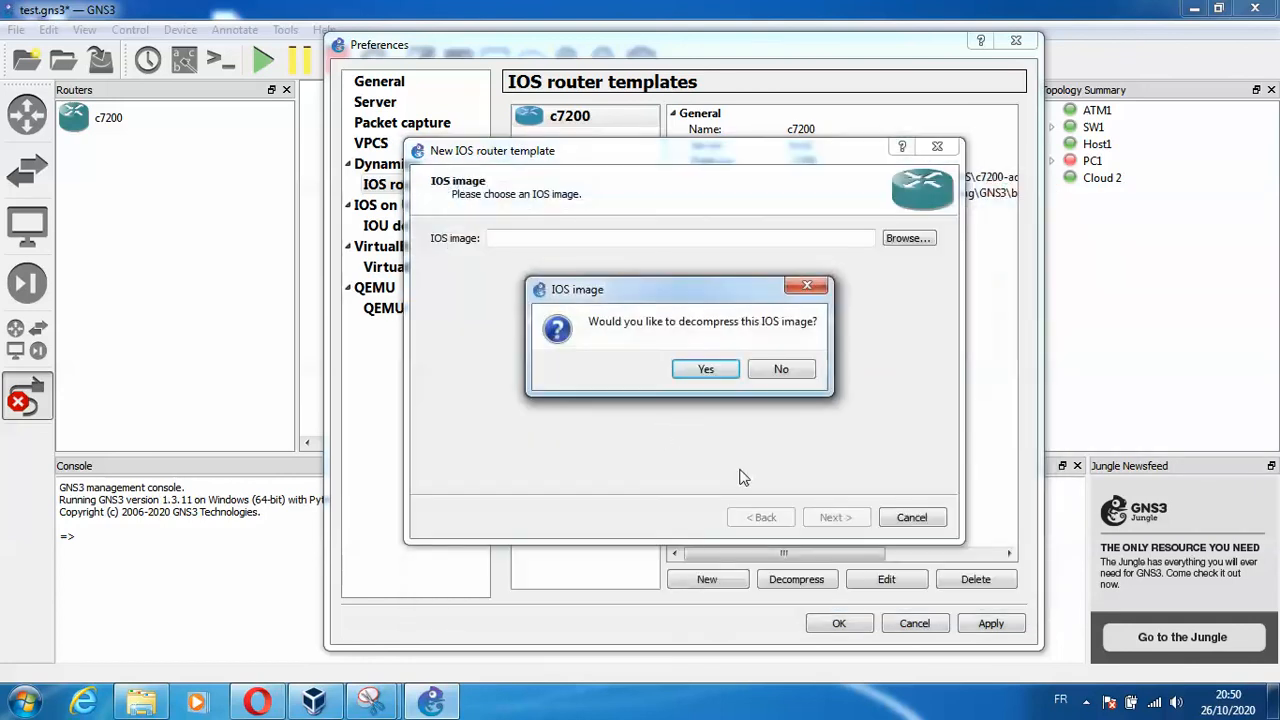
left_click(706, 372)
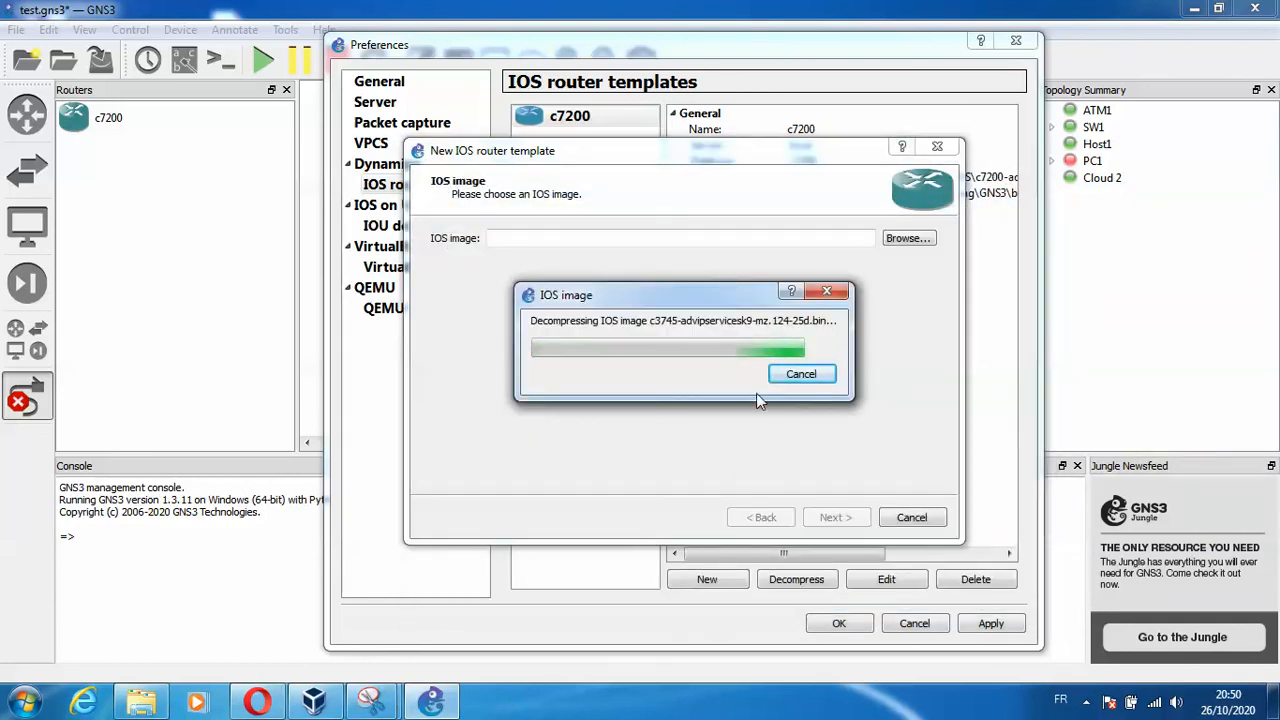
- Keep the c3745 template's default name, platform and 256 MiB RAM, and assign an NM-1FE-TX adapter to slot 1
left_click(833, 520)
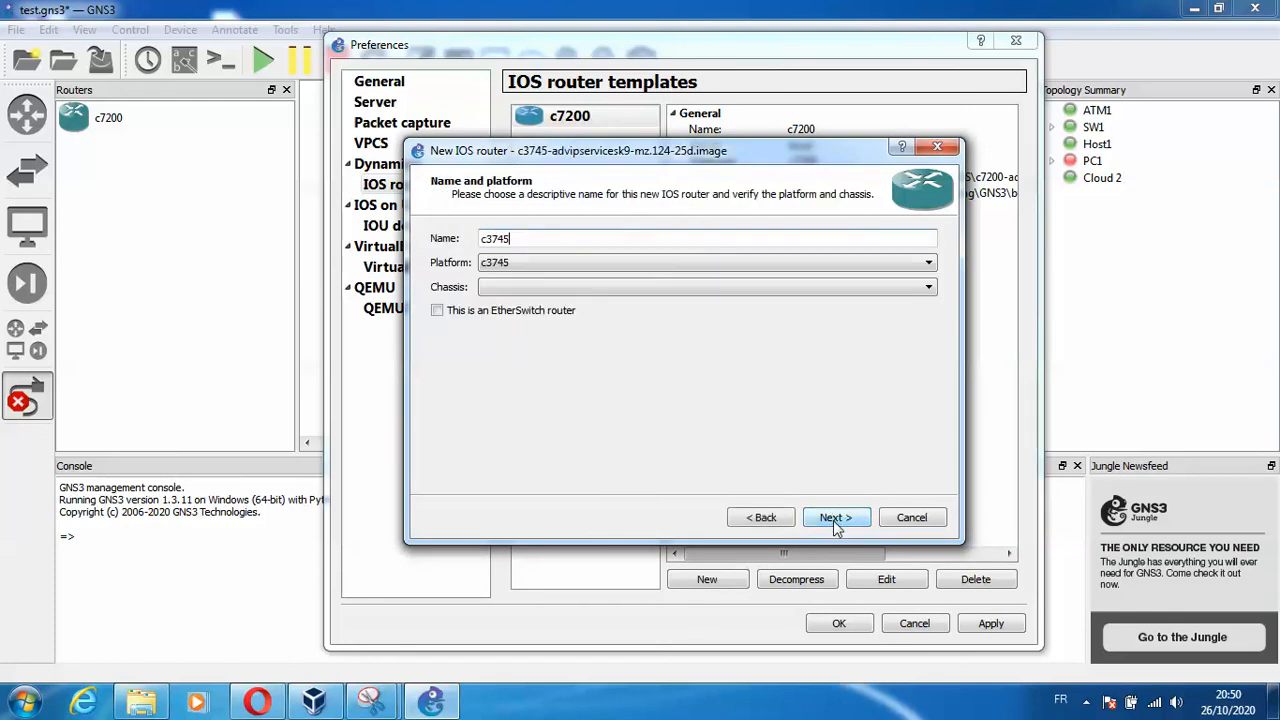
left_click(833, 520)
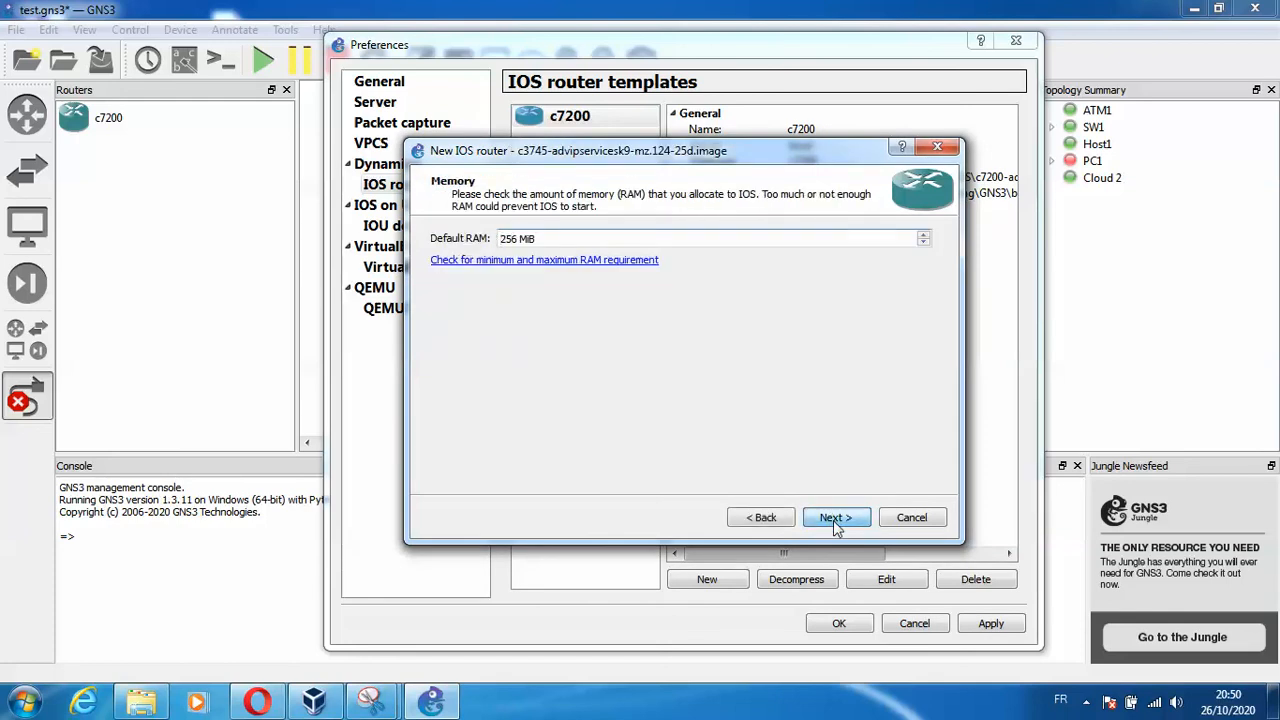
left_click(836, 520)
left_click(640, 264)
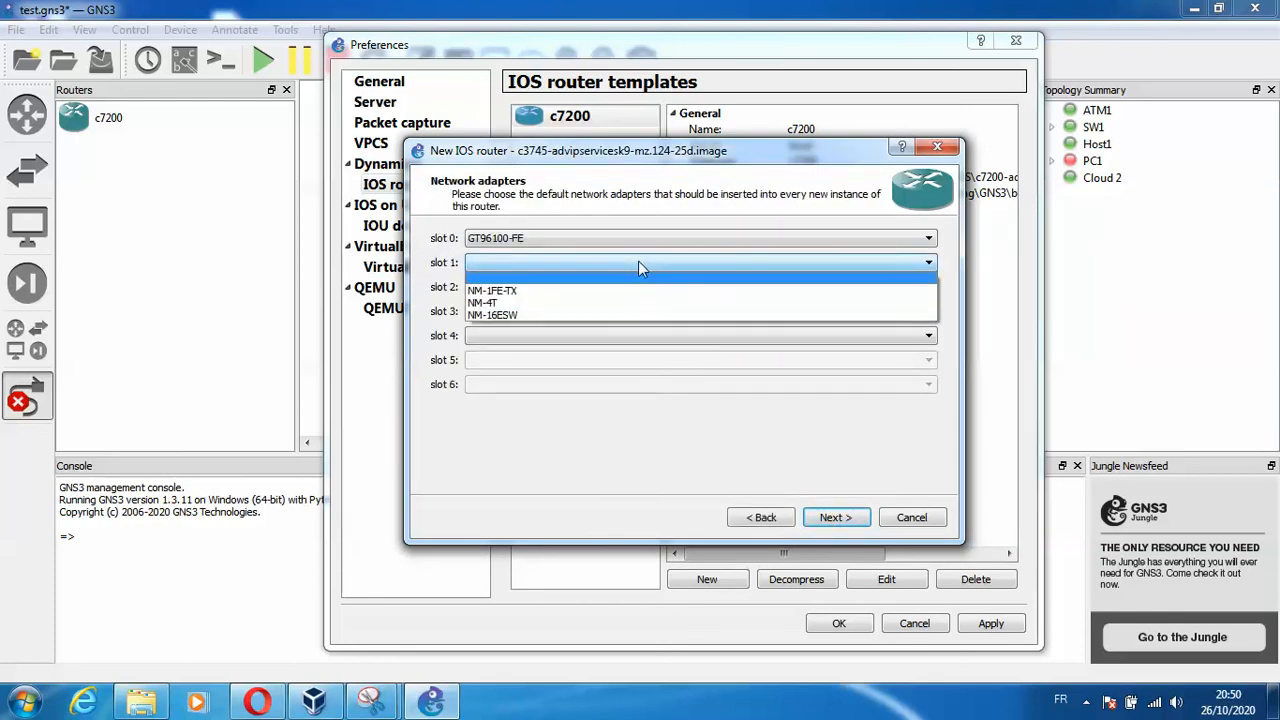
left_click(618, 292)
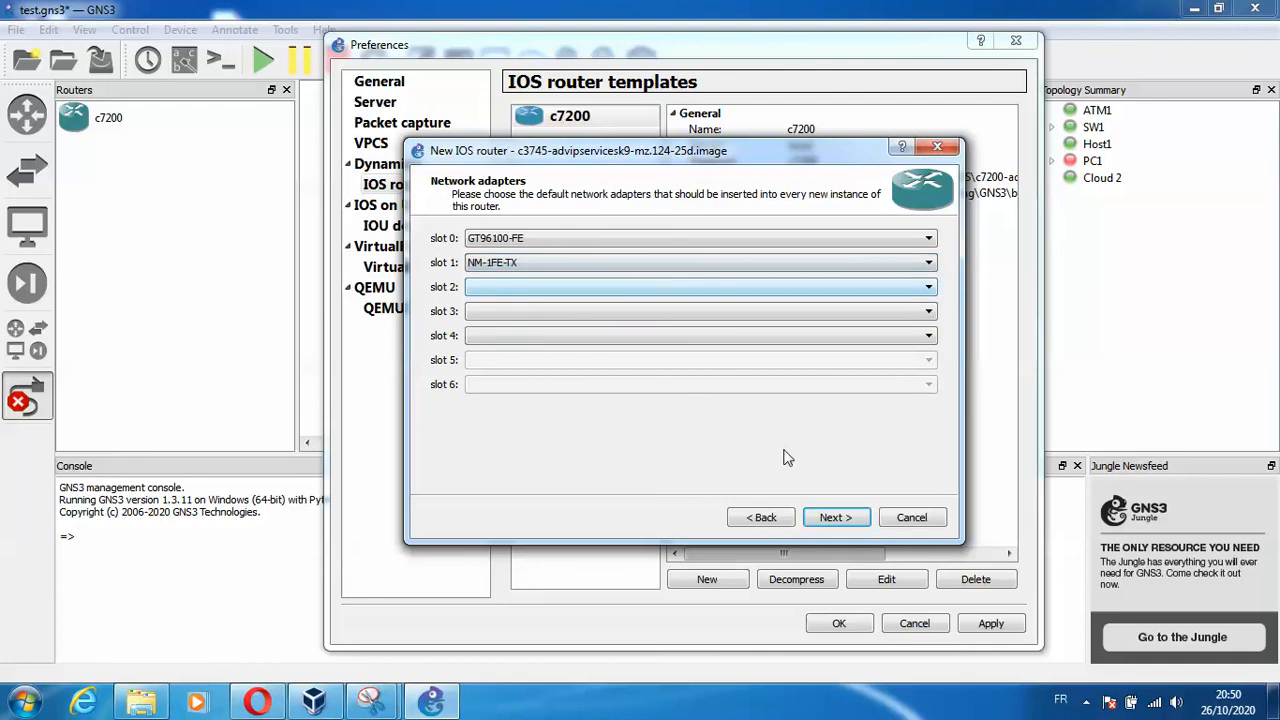
- Finish the c3745 template without WIC modules or an Idle-PC change, and save the preferences
left_click(828, 518)
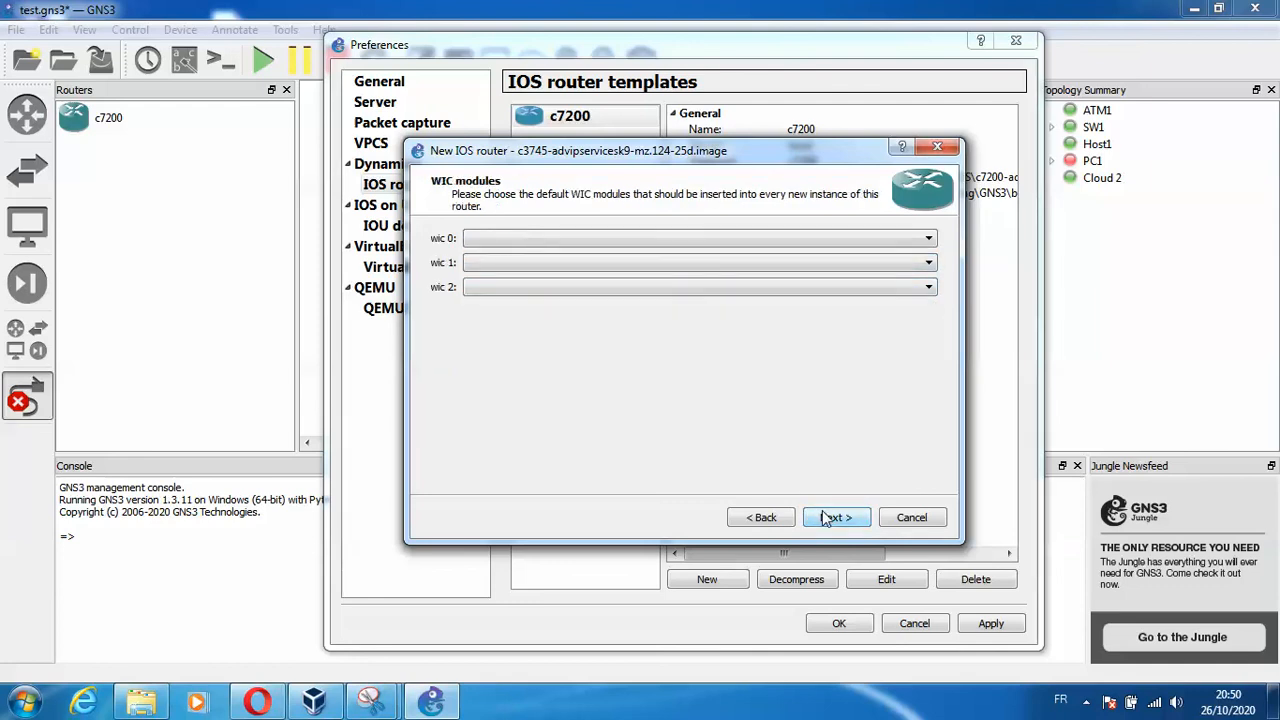
left_click(826, 518)
left_click(834, 518)
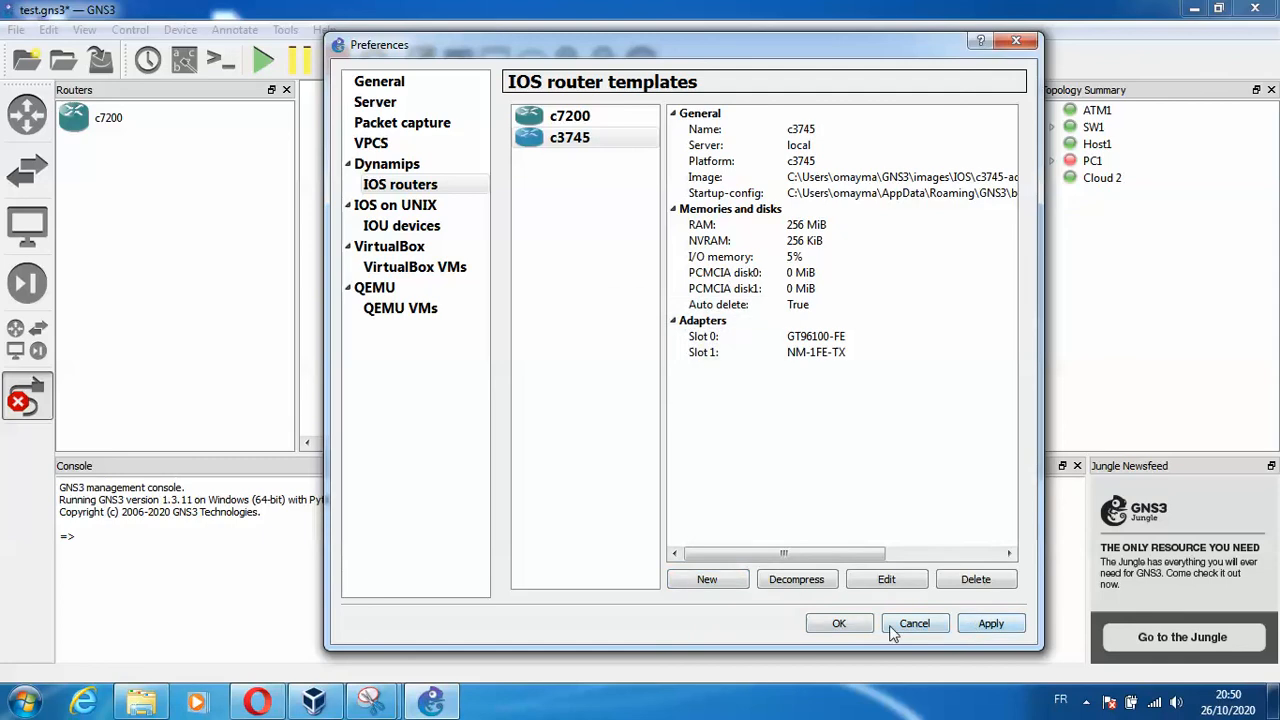
left_click(858, 620)
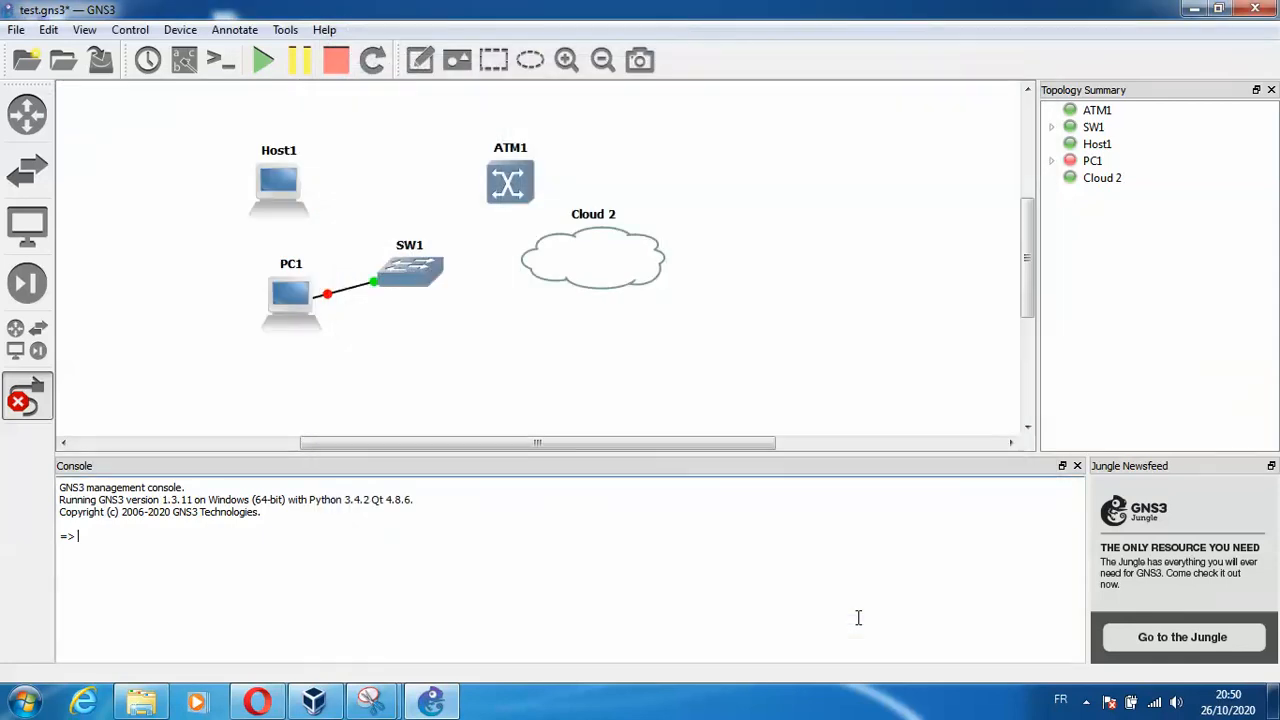
- Leave link mode and place a c3745 router below Cloud 2 and a c7200 router to the right of ATM1
right_click(298, 395)
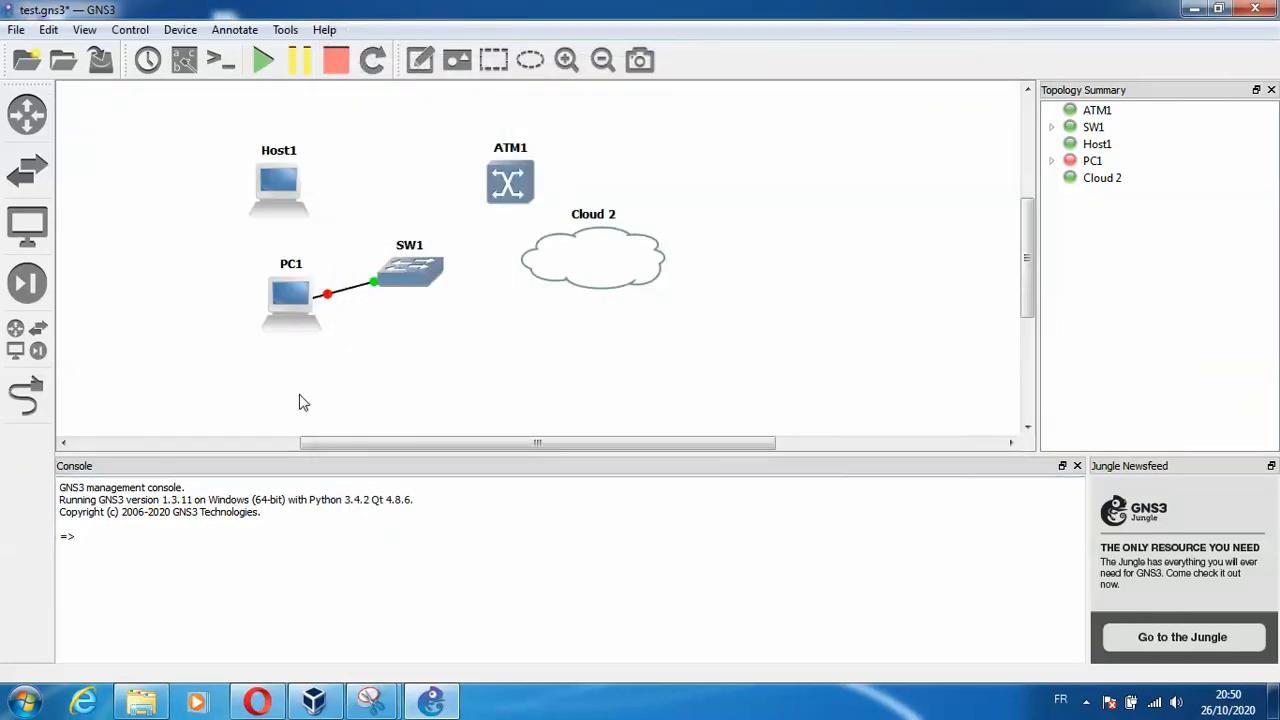
left_click(27, 115)
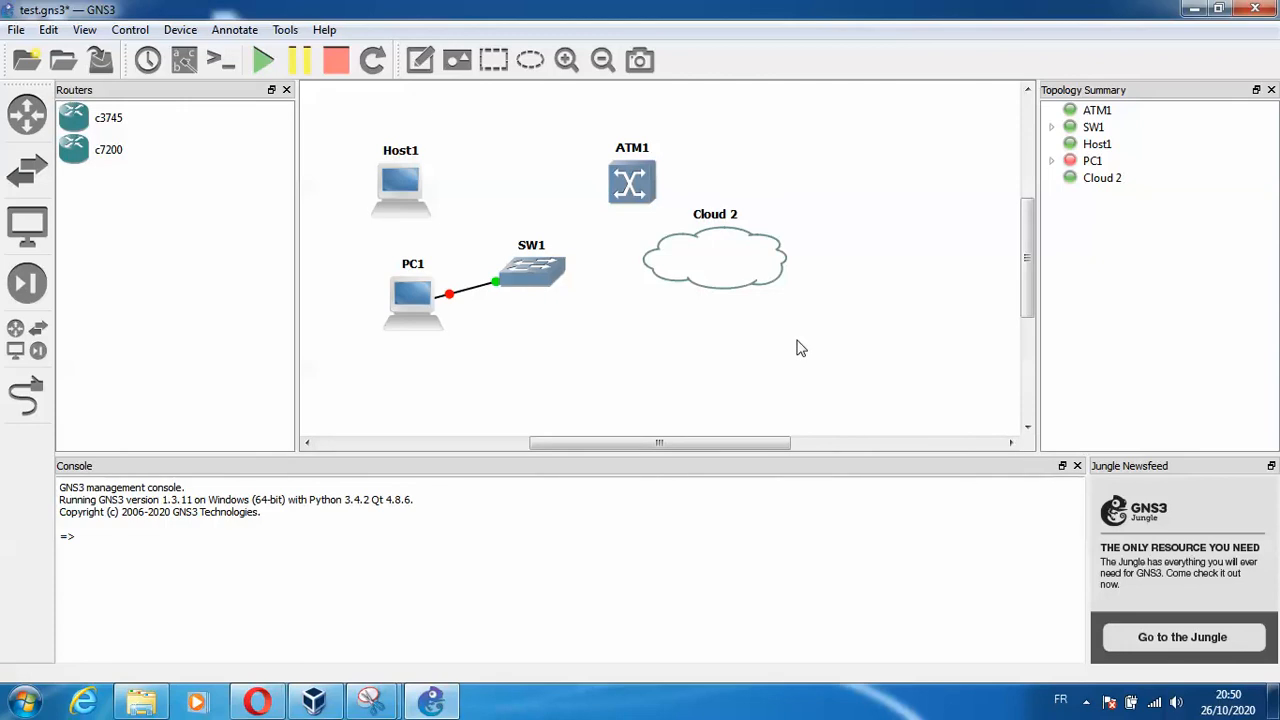
left_click_drag(112, 124, 720, 365)
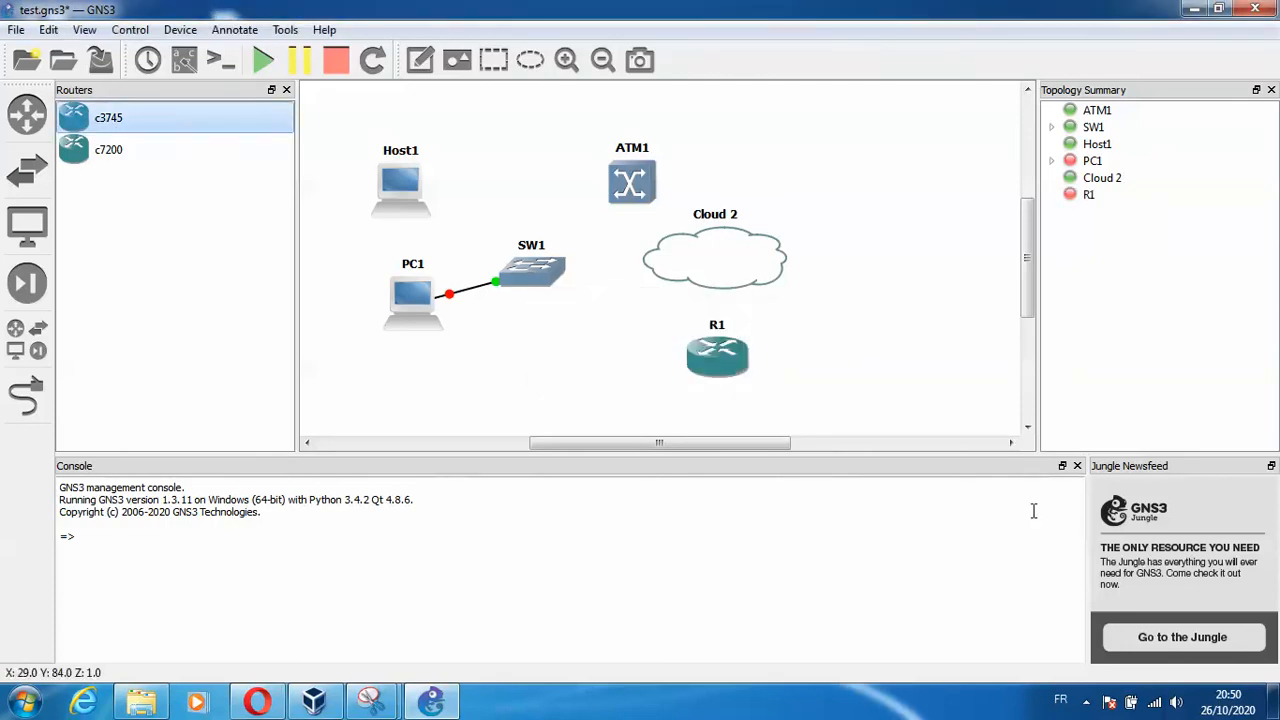
left_click_drag(112, 148, 858, 203)
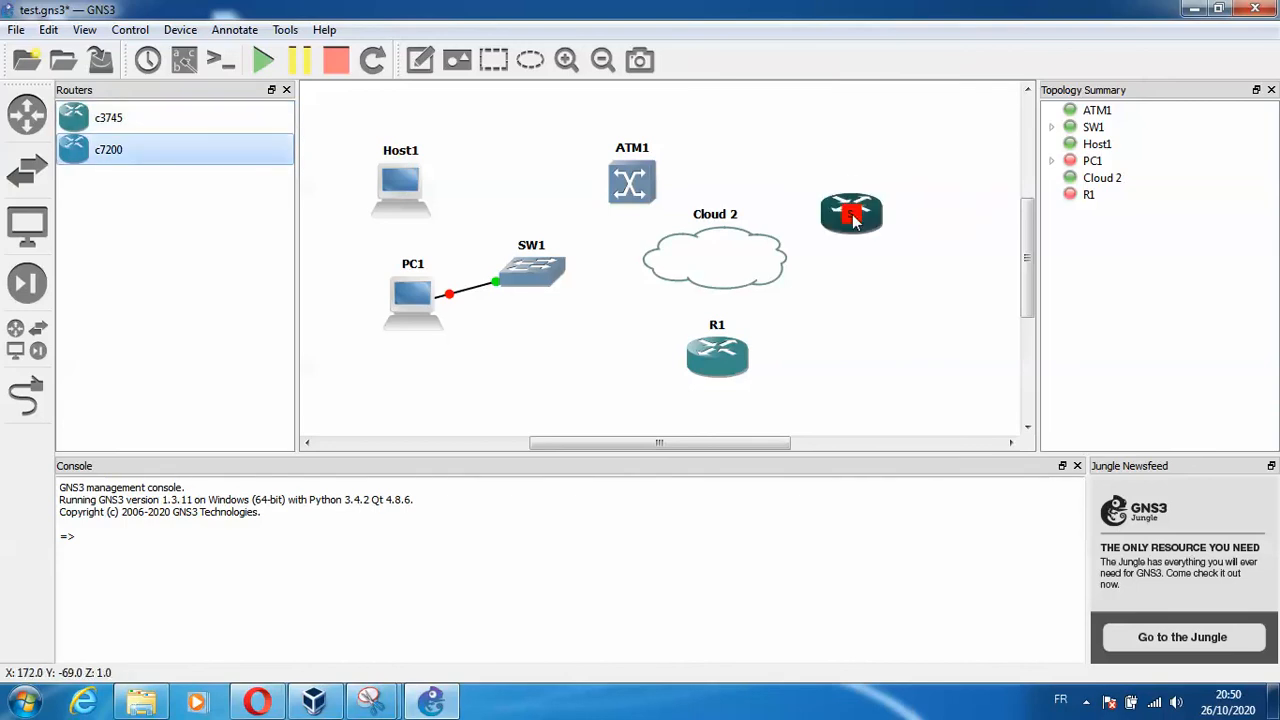
- Link FastEthernet0/0 of router R1 to port 2 of switch SW1
left_click(34, 397)
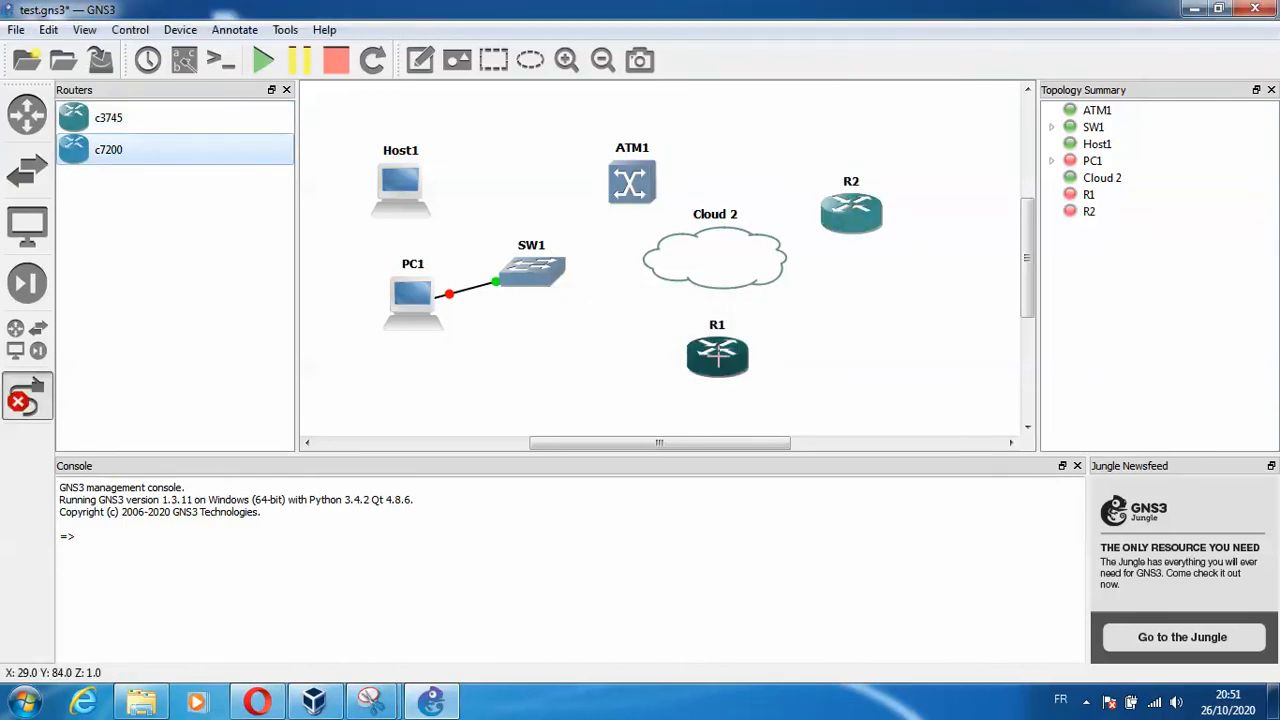
left_click(717, 355)
left_click(738, 370)
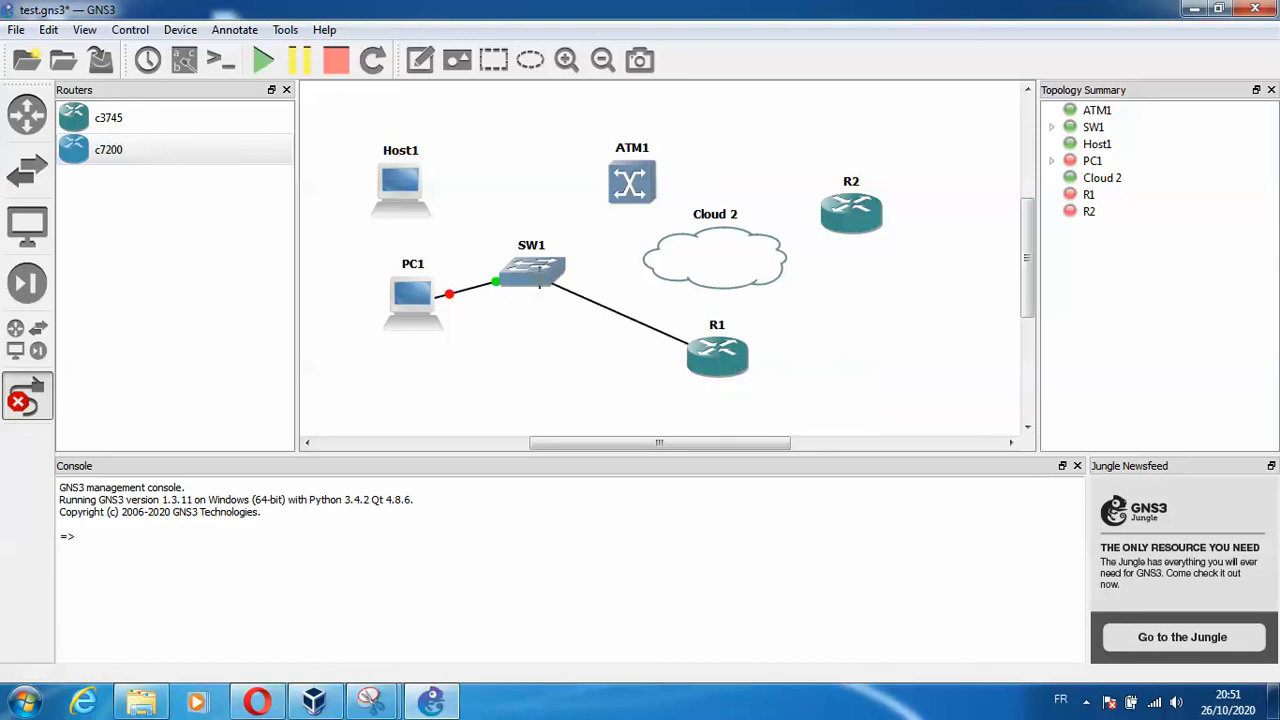
left_click(540, 284)
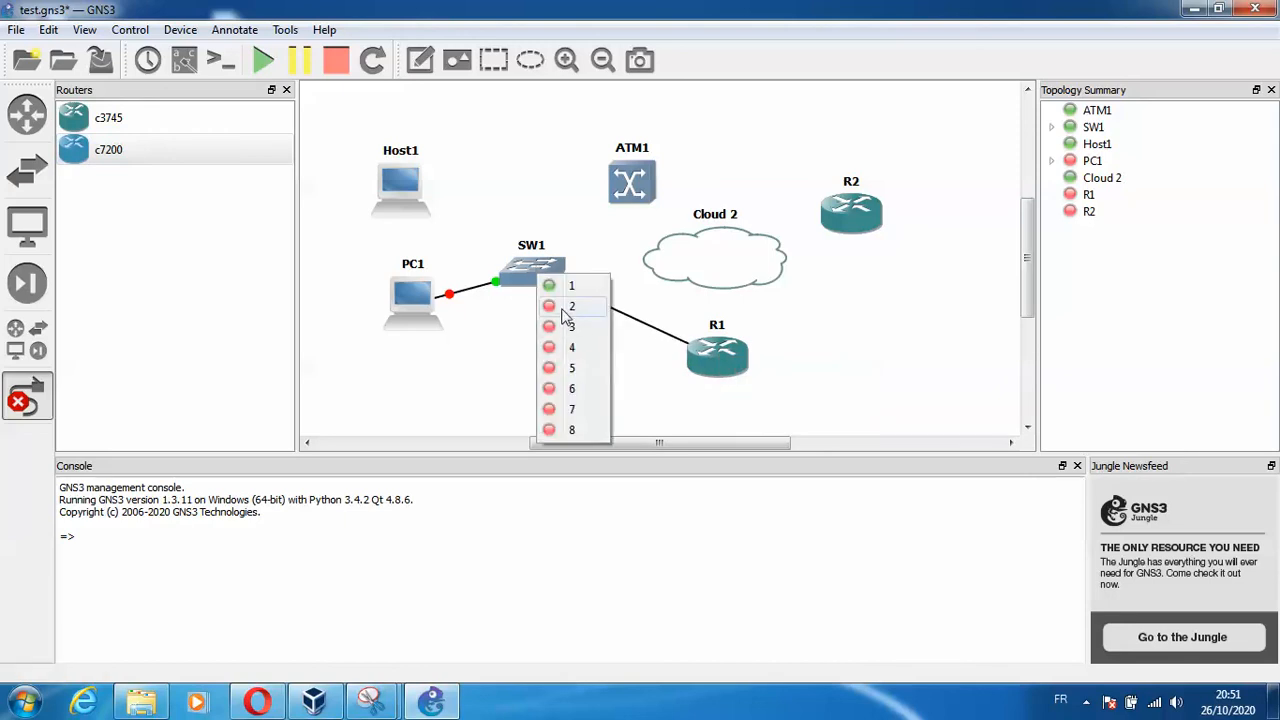
left_click(563, 310)
- Link FastEthernet0/0 of router R2 to FastEthernet0/1 of router R1, and leave link mode
left_click(853, 225)
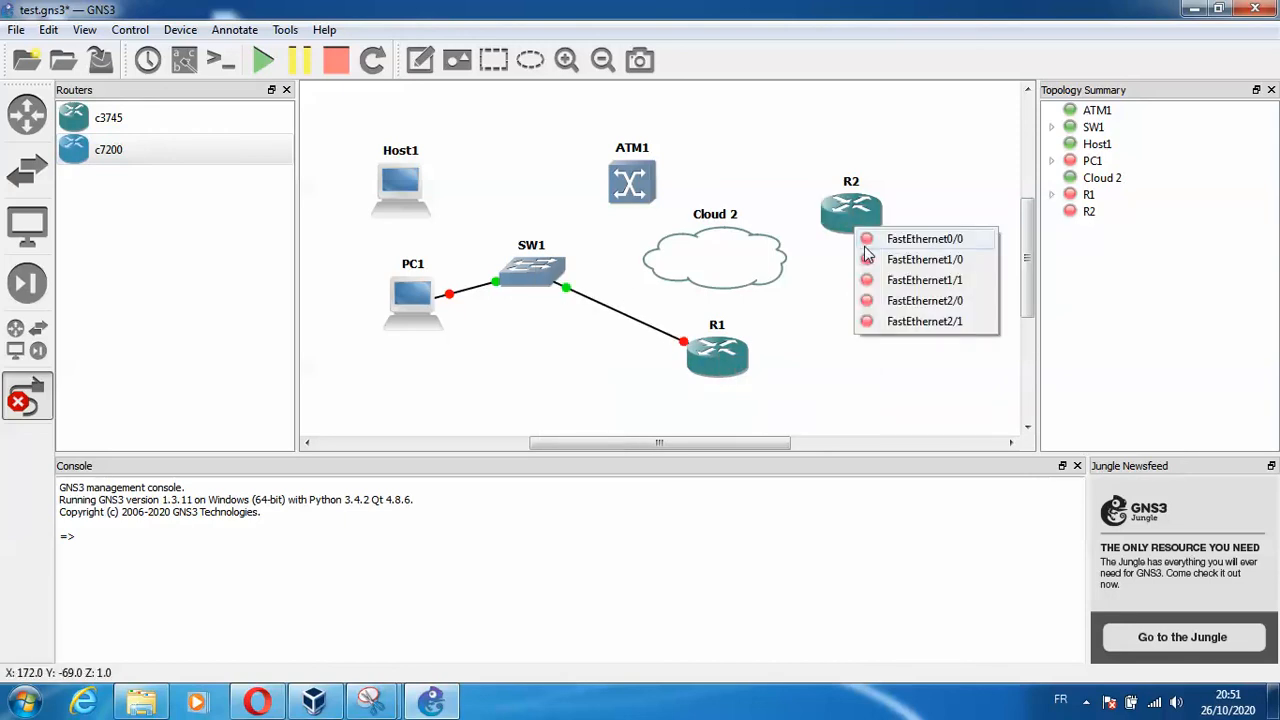
left_click(866, 246)
left_click(709, 368)
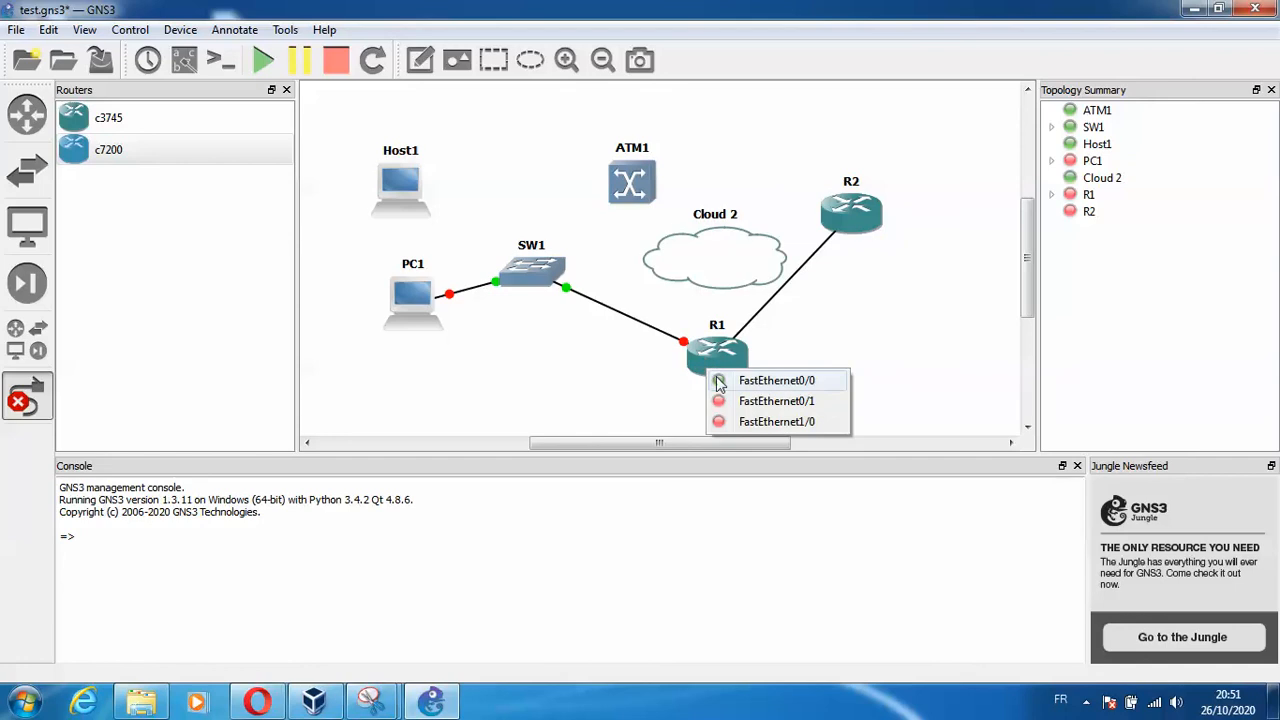
left_click(740, 401)
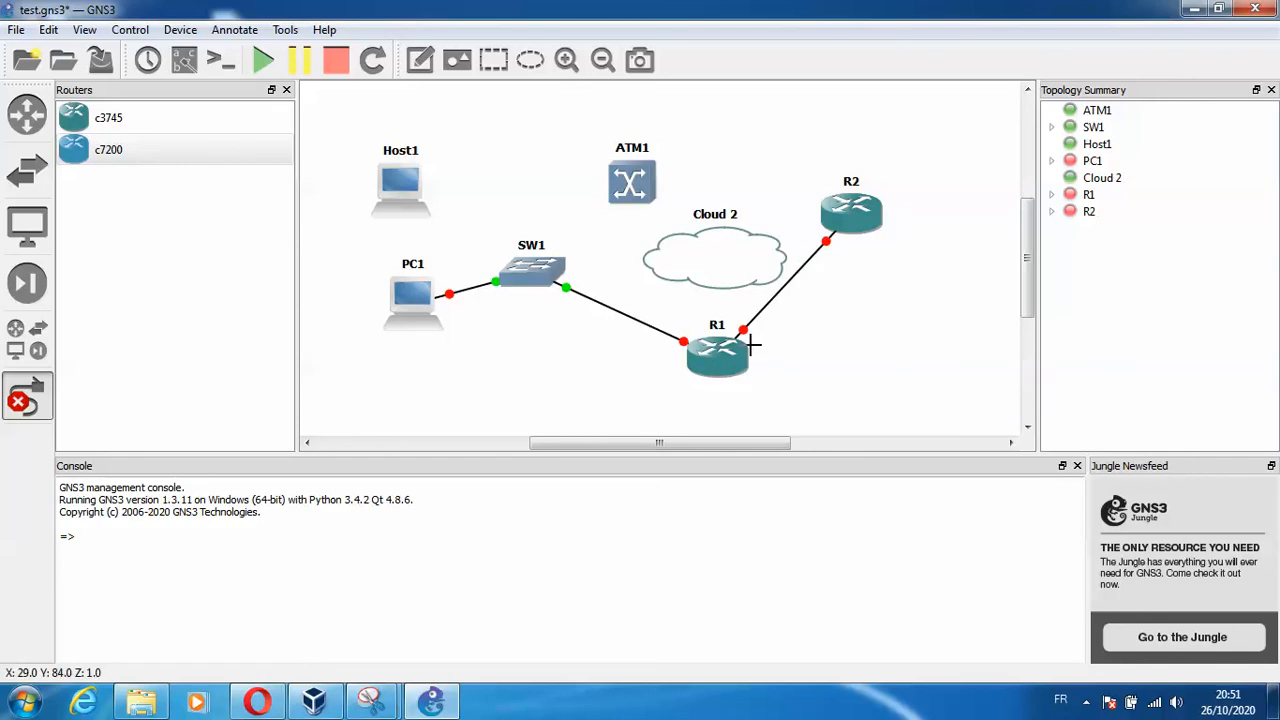
key("Escape")
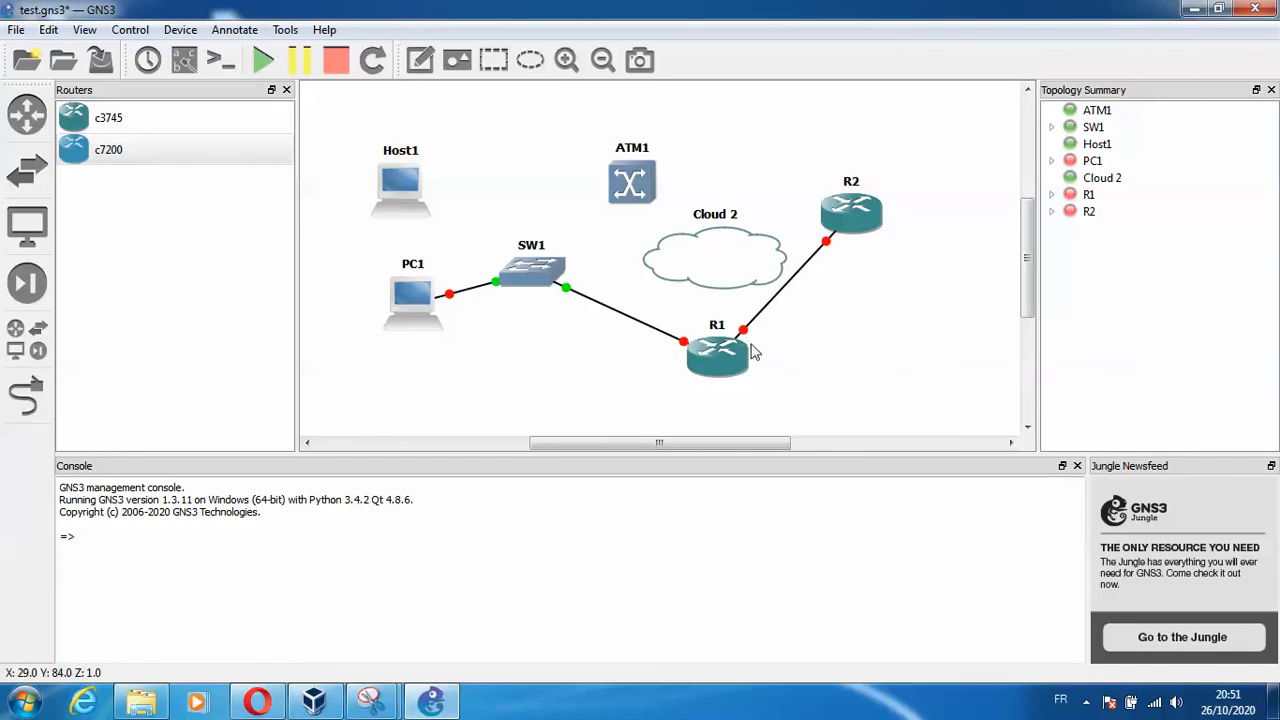
- Show the interface labels on all links in the topology
left_click(176, 59)
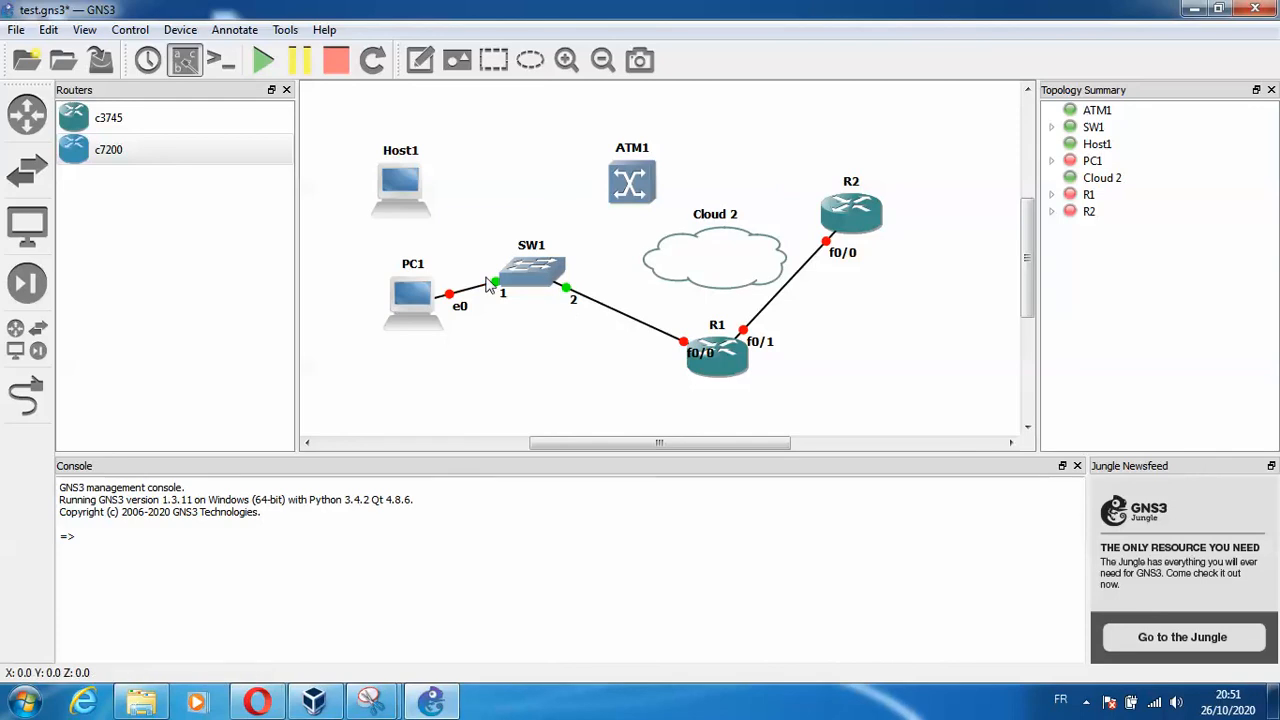
- Try to start a link from Cloud 2, and leave link mode
left_click(26, 395)
left_click(714, 270)
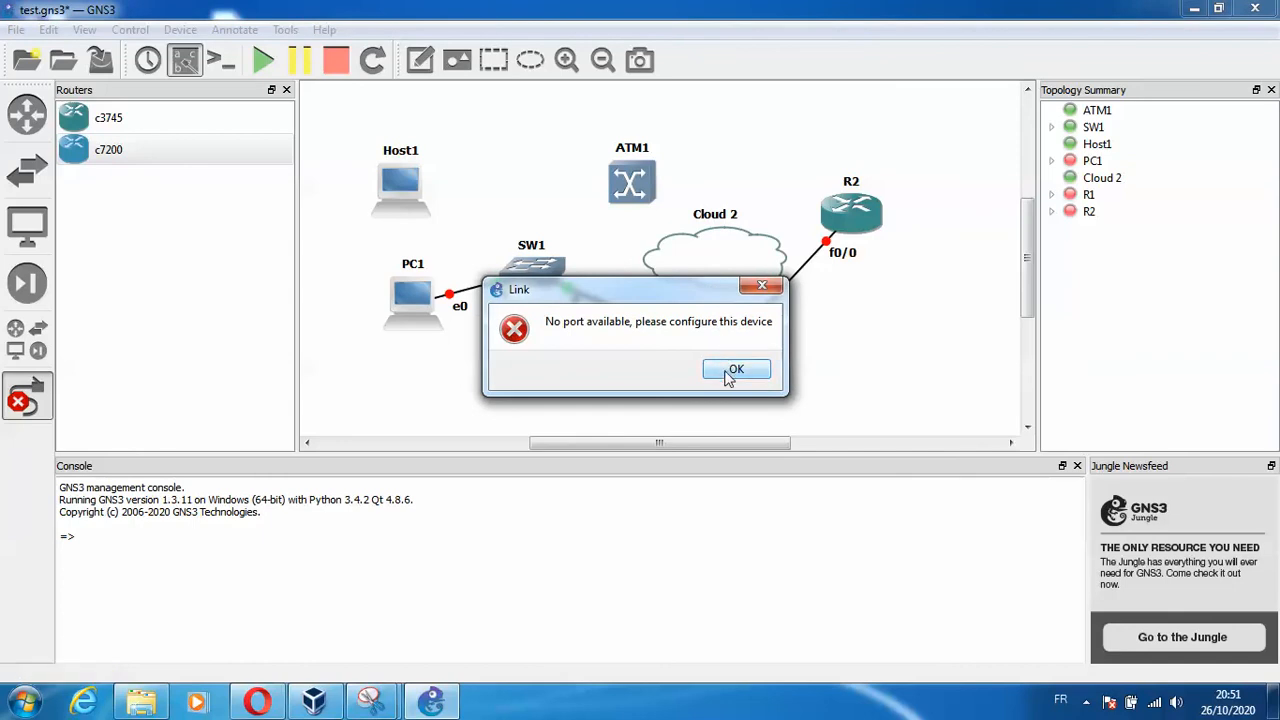
left_click(730, 369)
right_click(710, 294)
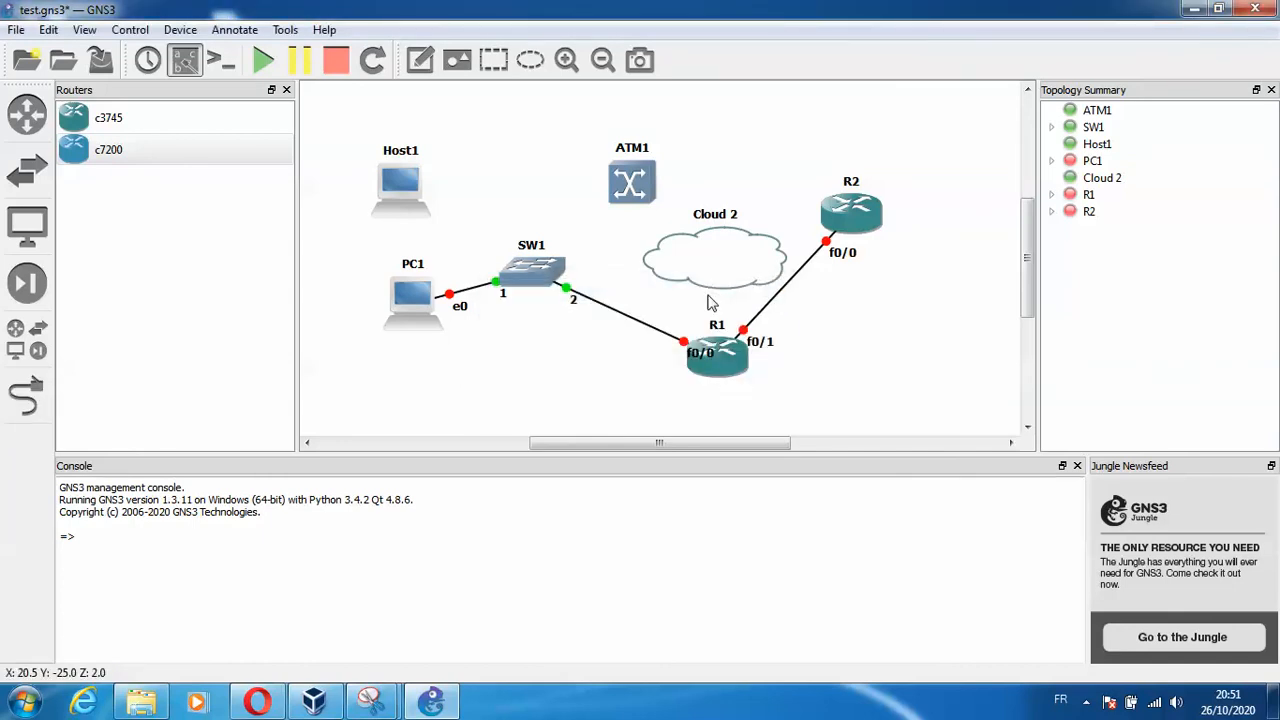
- Configure Cloud 2 with a generic Ethernet NIO bound to the VirtualBox Host-Only Network adapter
right_click(705, 267)
left_click(725, 285)
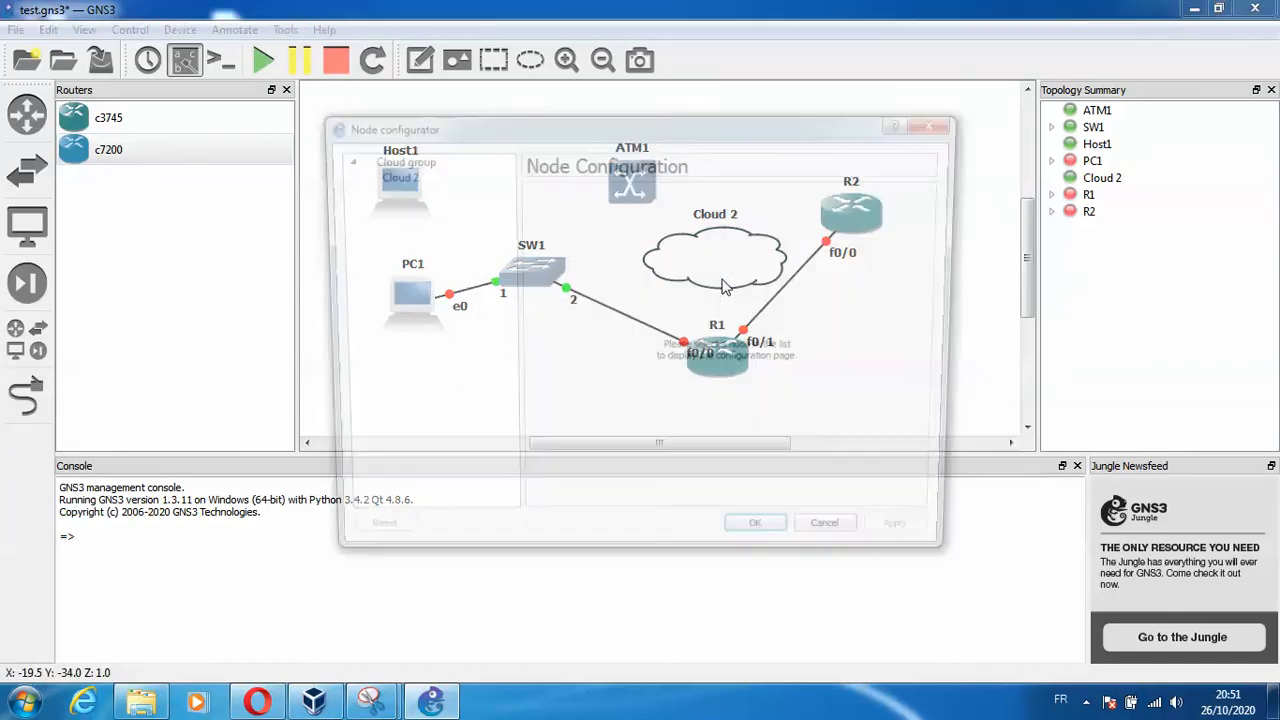
left_click(422, 178)
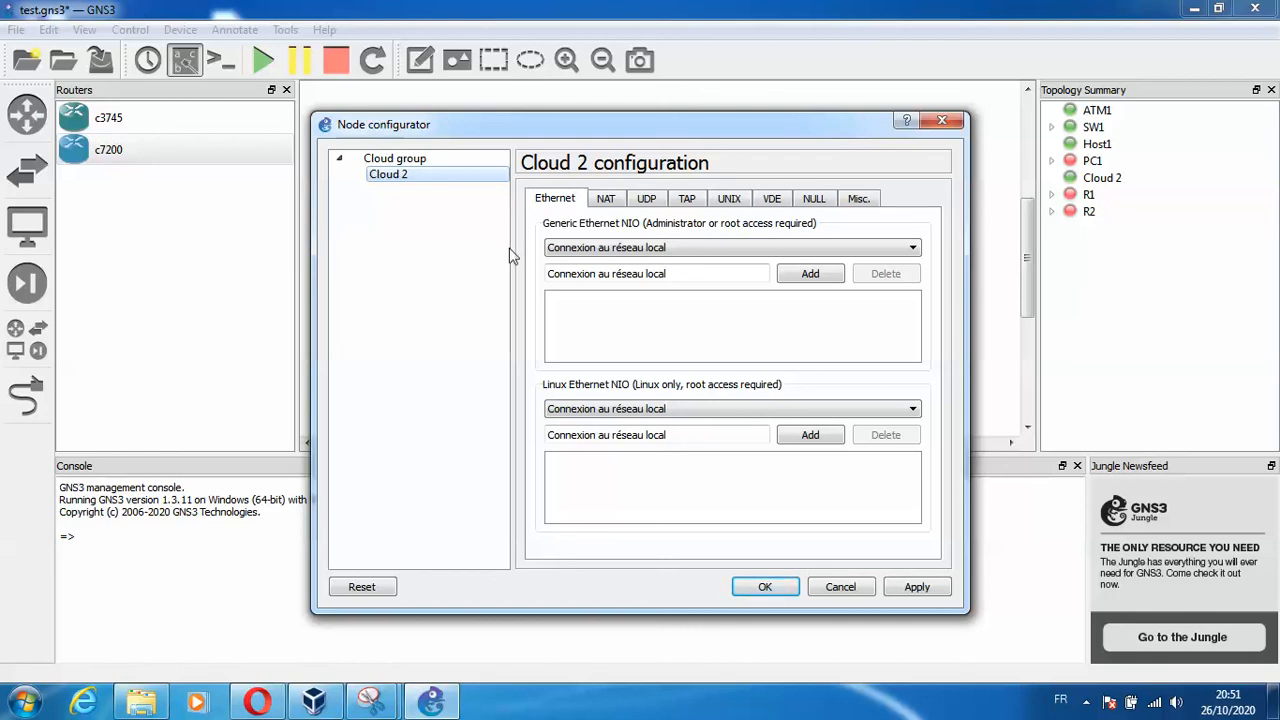
mouse_move(1266, 700)
left_click(1163, 700)
left_click(1163, 700)
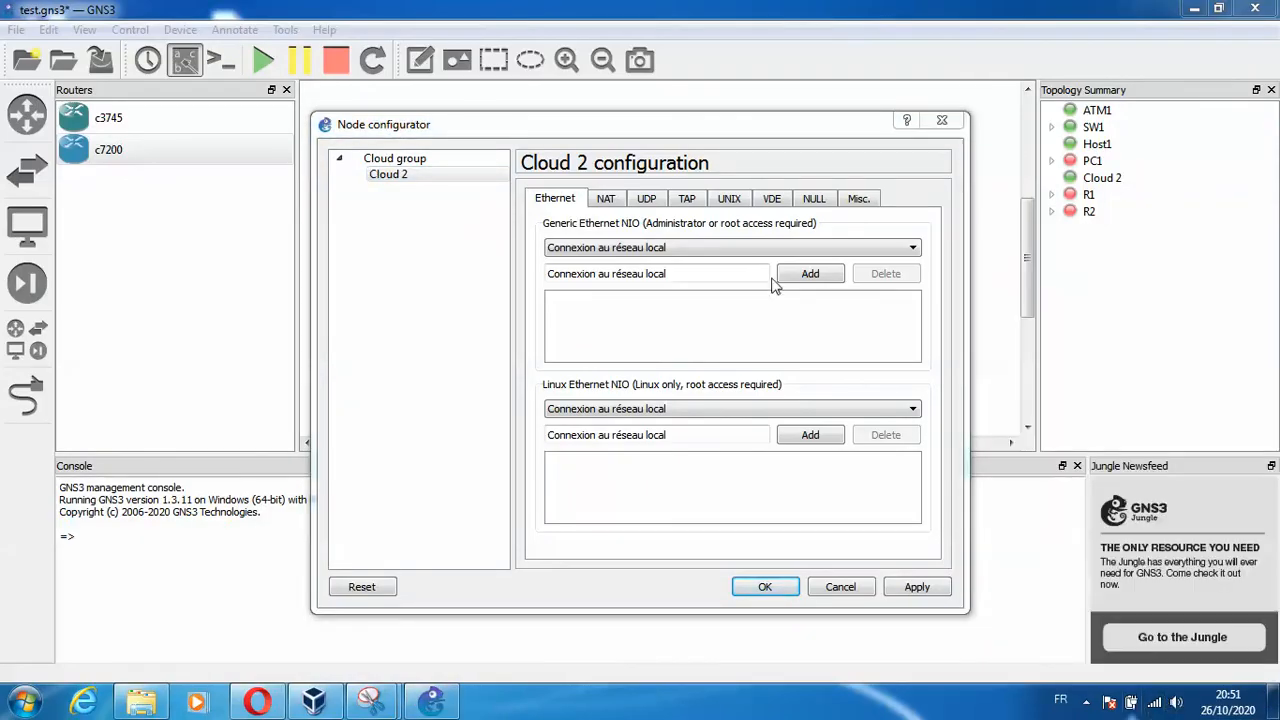
left_click(697, 238)
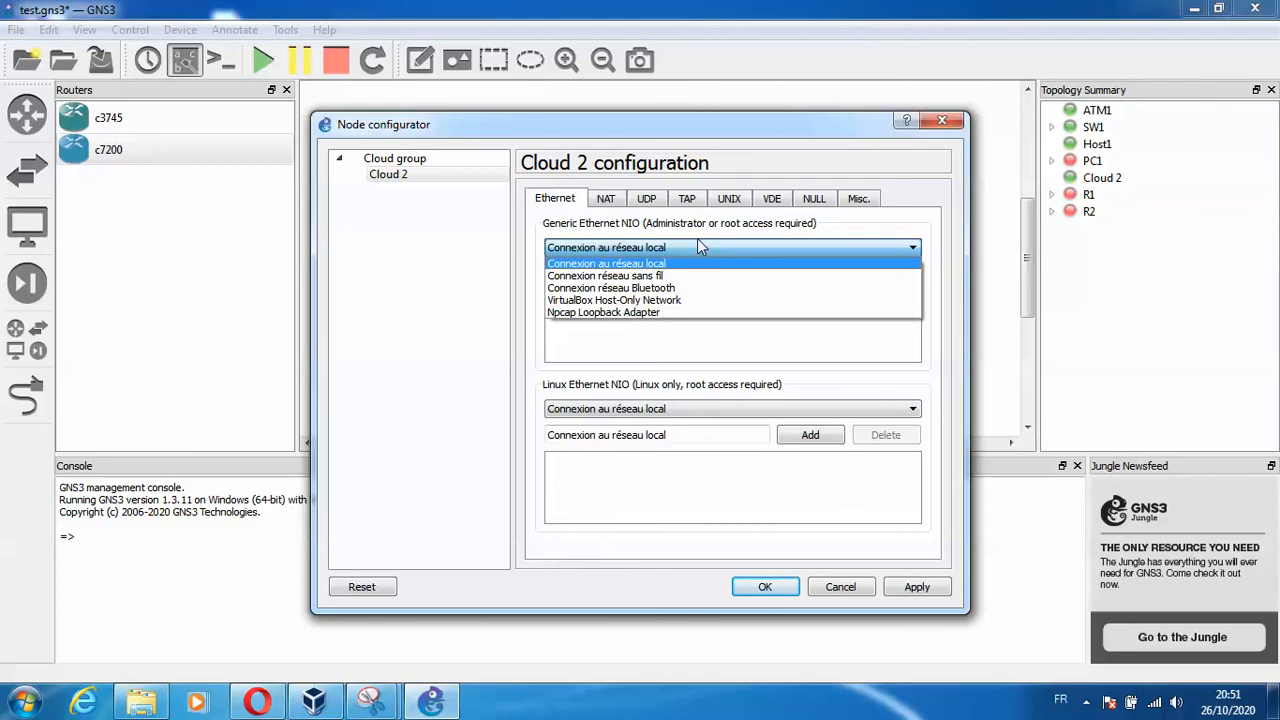
left_click(620, 300)
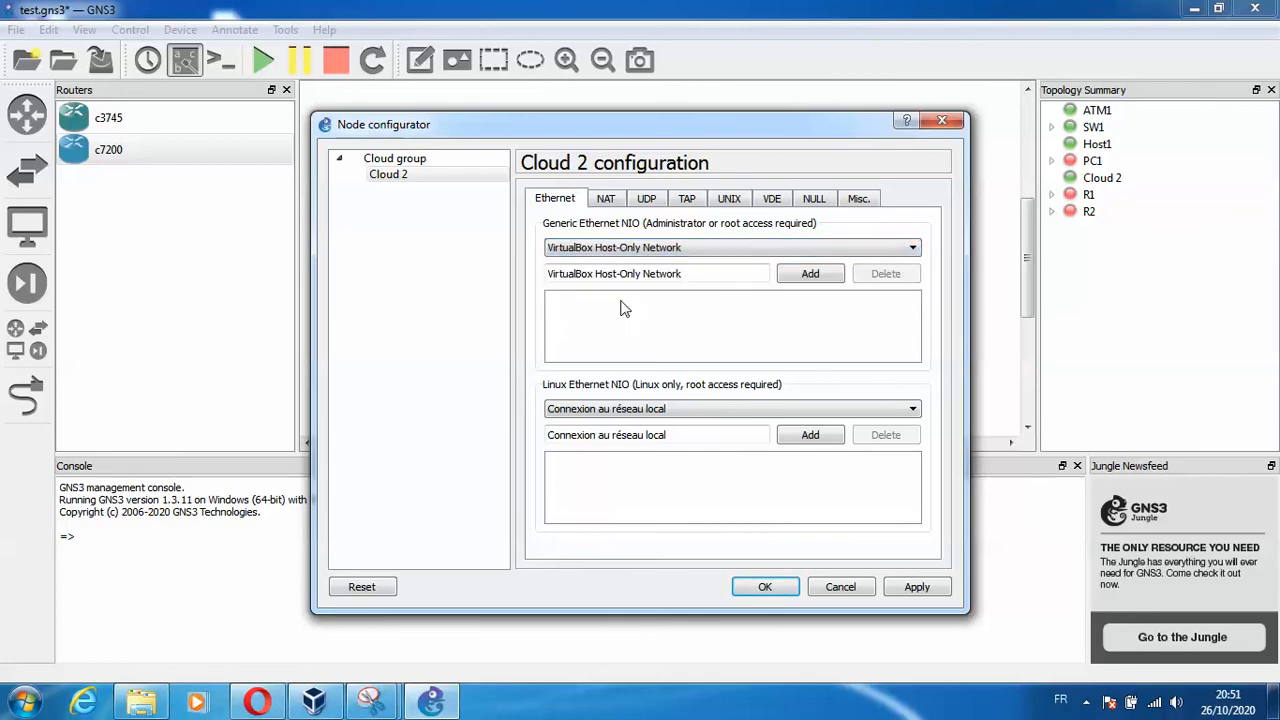
left_click(828, 278)
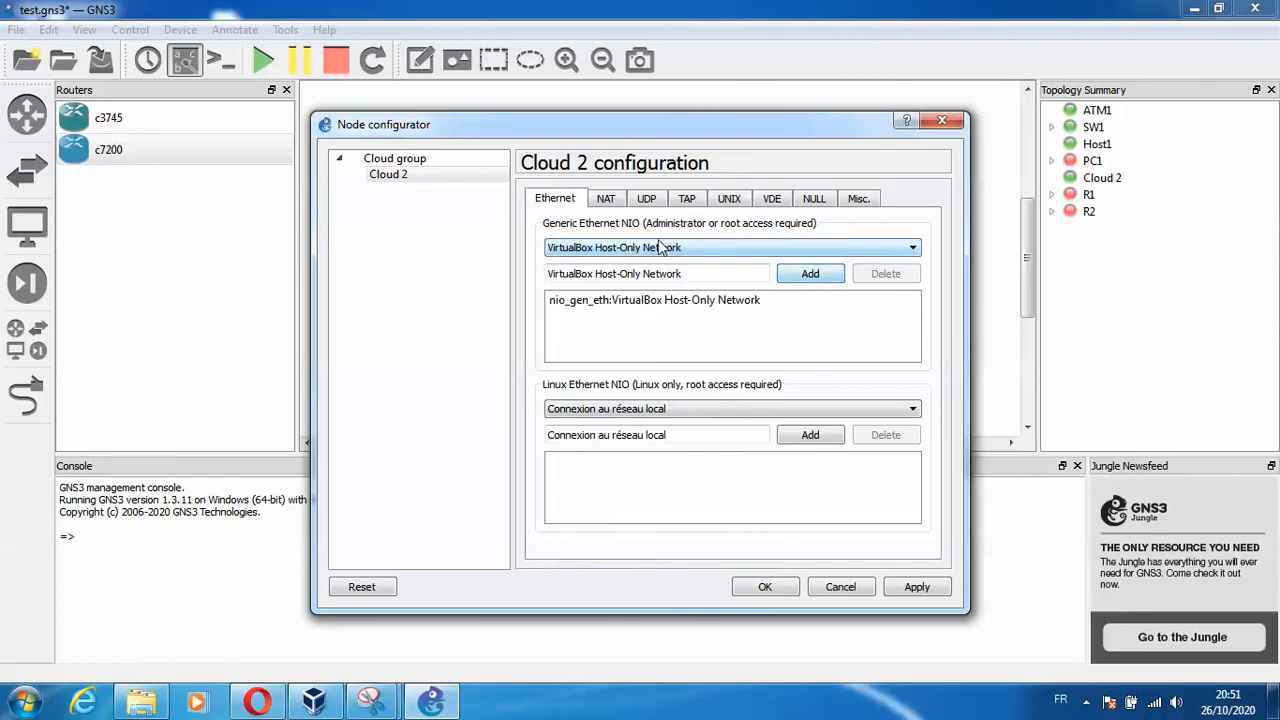
- Rename Cloud 2 to "pt d acce" and save its node configuration
left_click(857, 203)
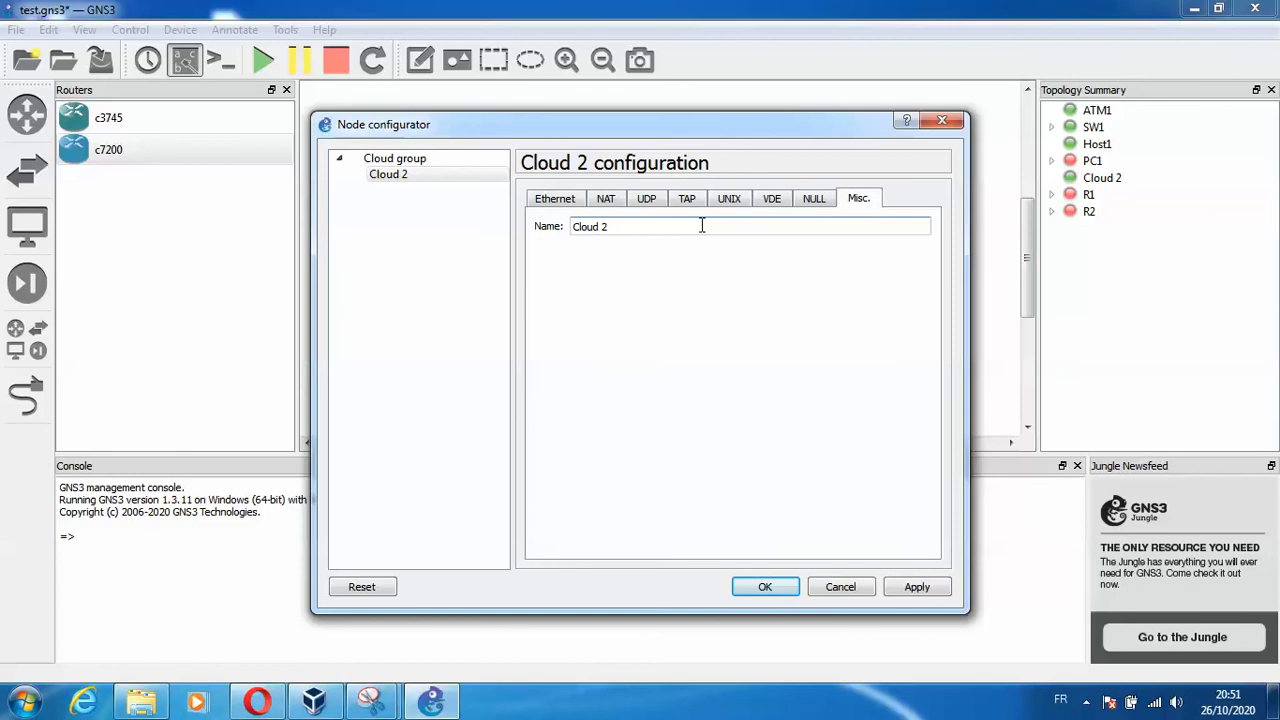
key("BackSpace")
key("BackSpace")
key("BackSpace")
key("BackSpace")
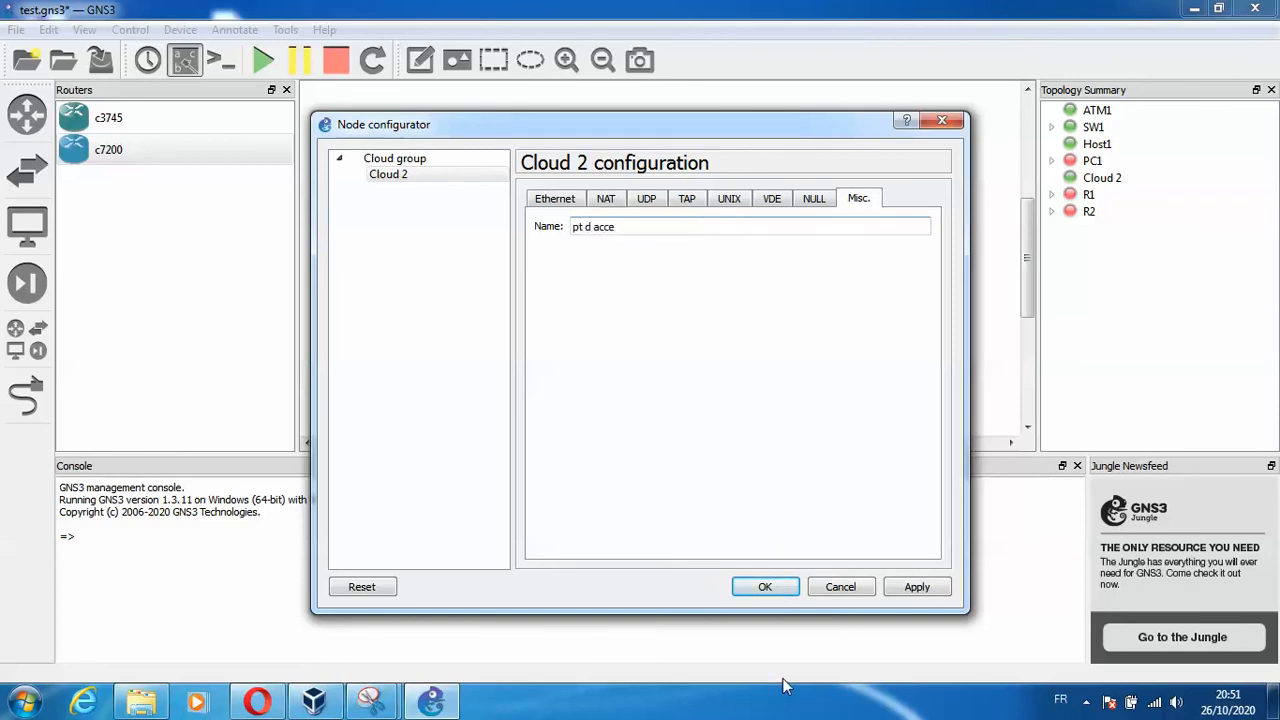
left_click(765, 587)
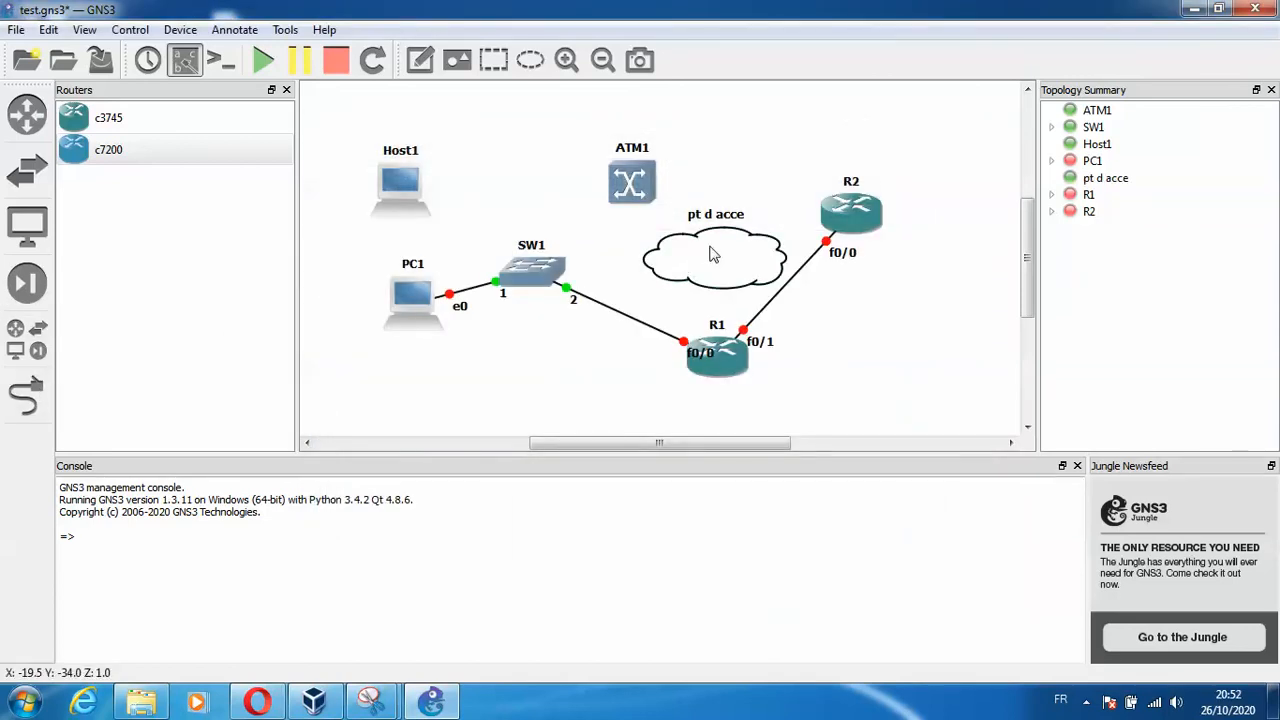
- Link the cloud's VirtualBox Host-Only Network NIO to FastEthernet1/0 of router R2, and leave link mode
left_click(27, 396)
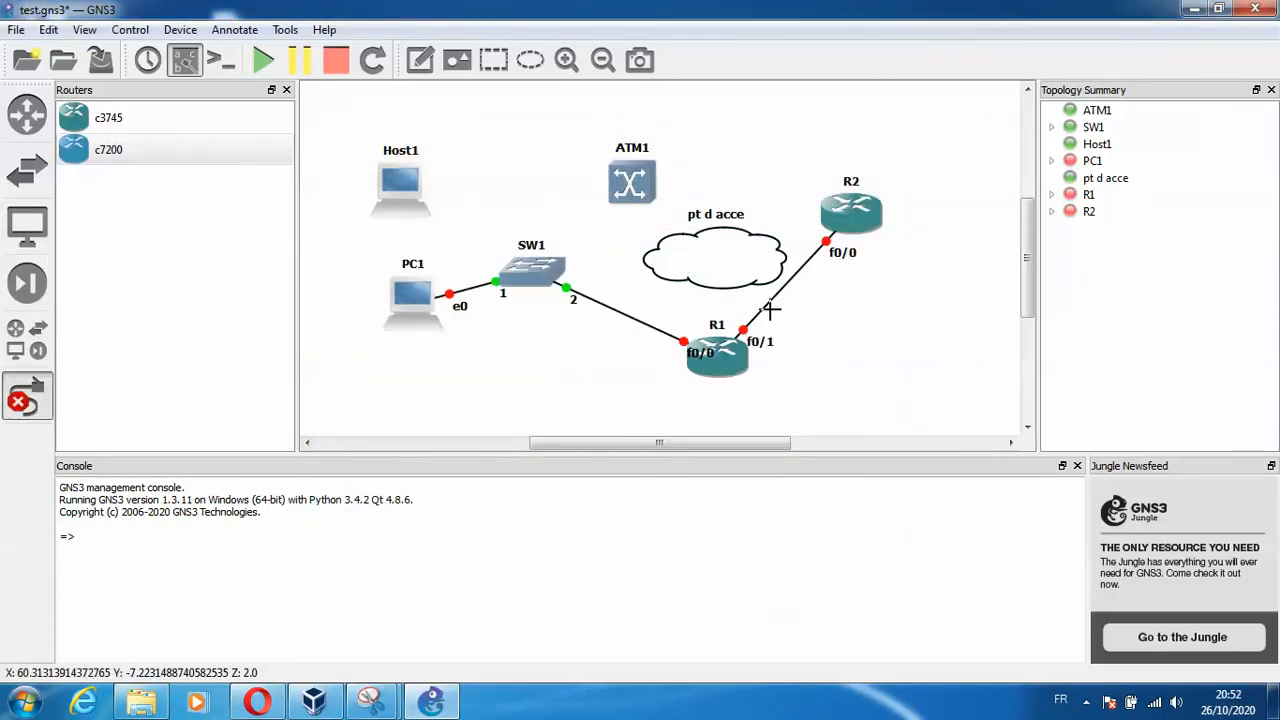
left_click(744, 277)
left_click(795, 290)
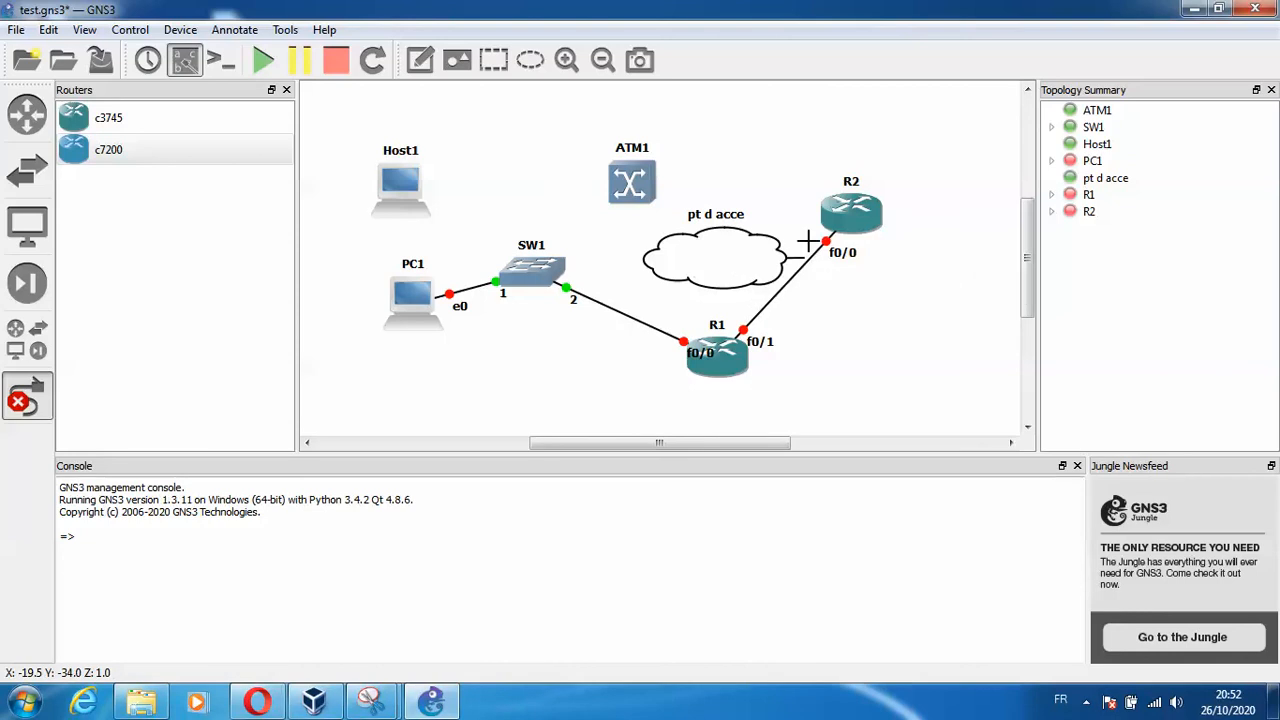
left_click(847, 211)
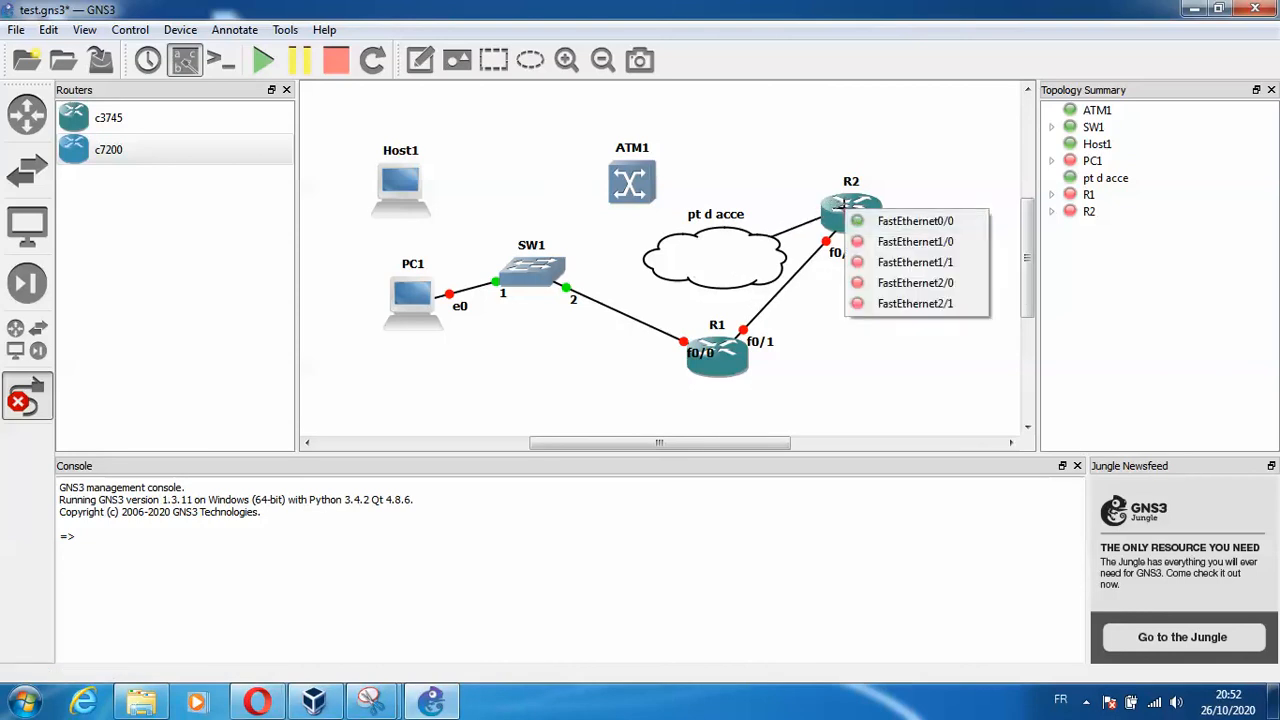
left_click(868, 230)
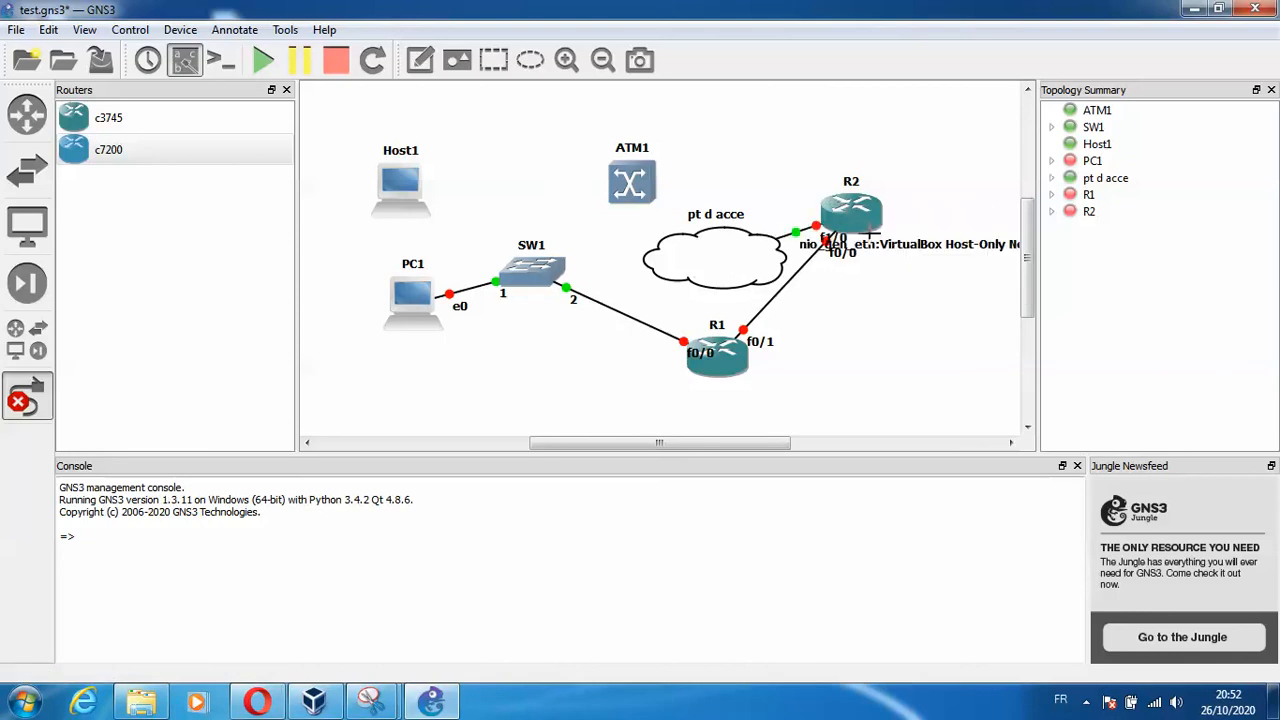
key("Escape")
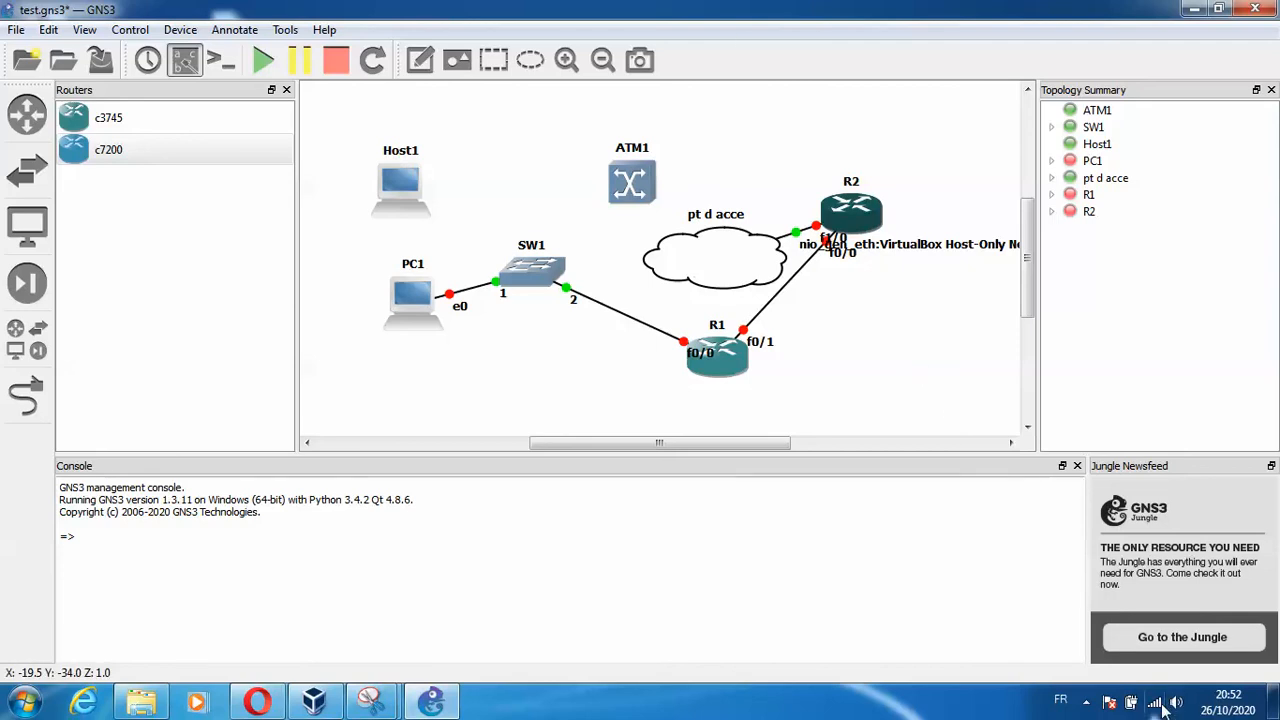
mouse_move(1162, 708)
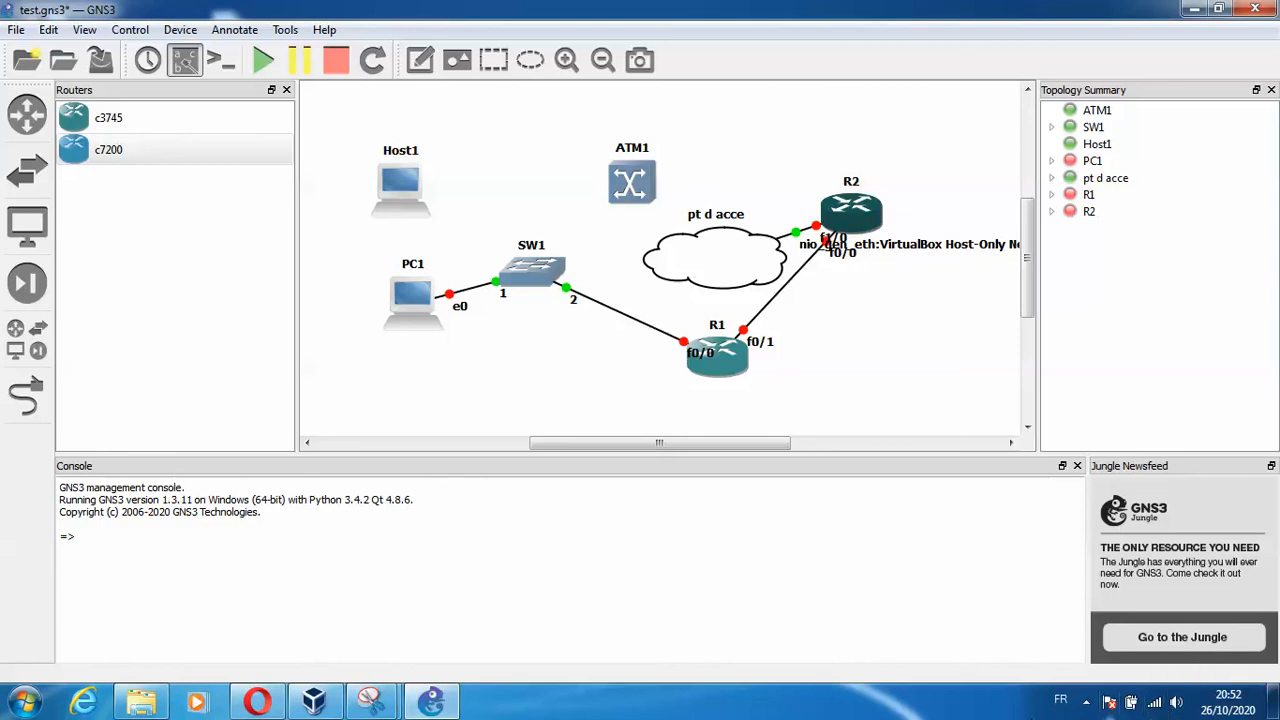
left_click(1087, 703)
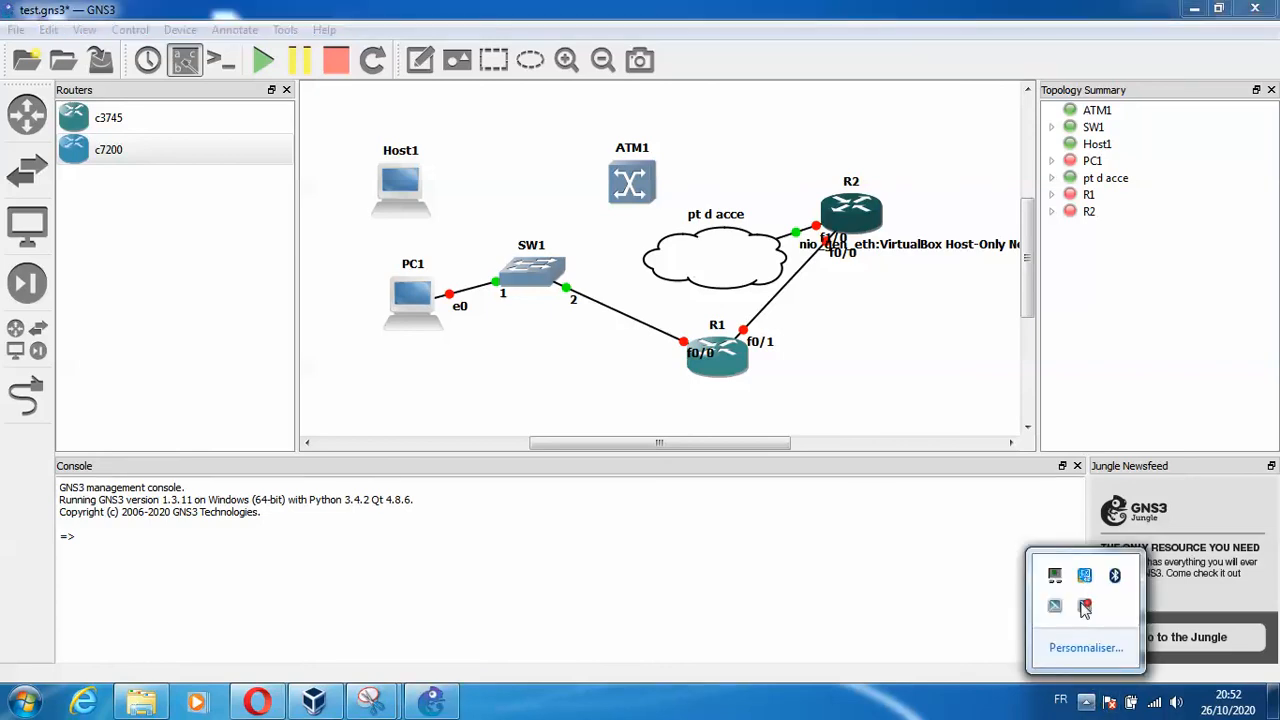